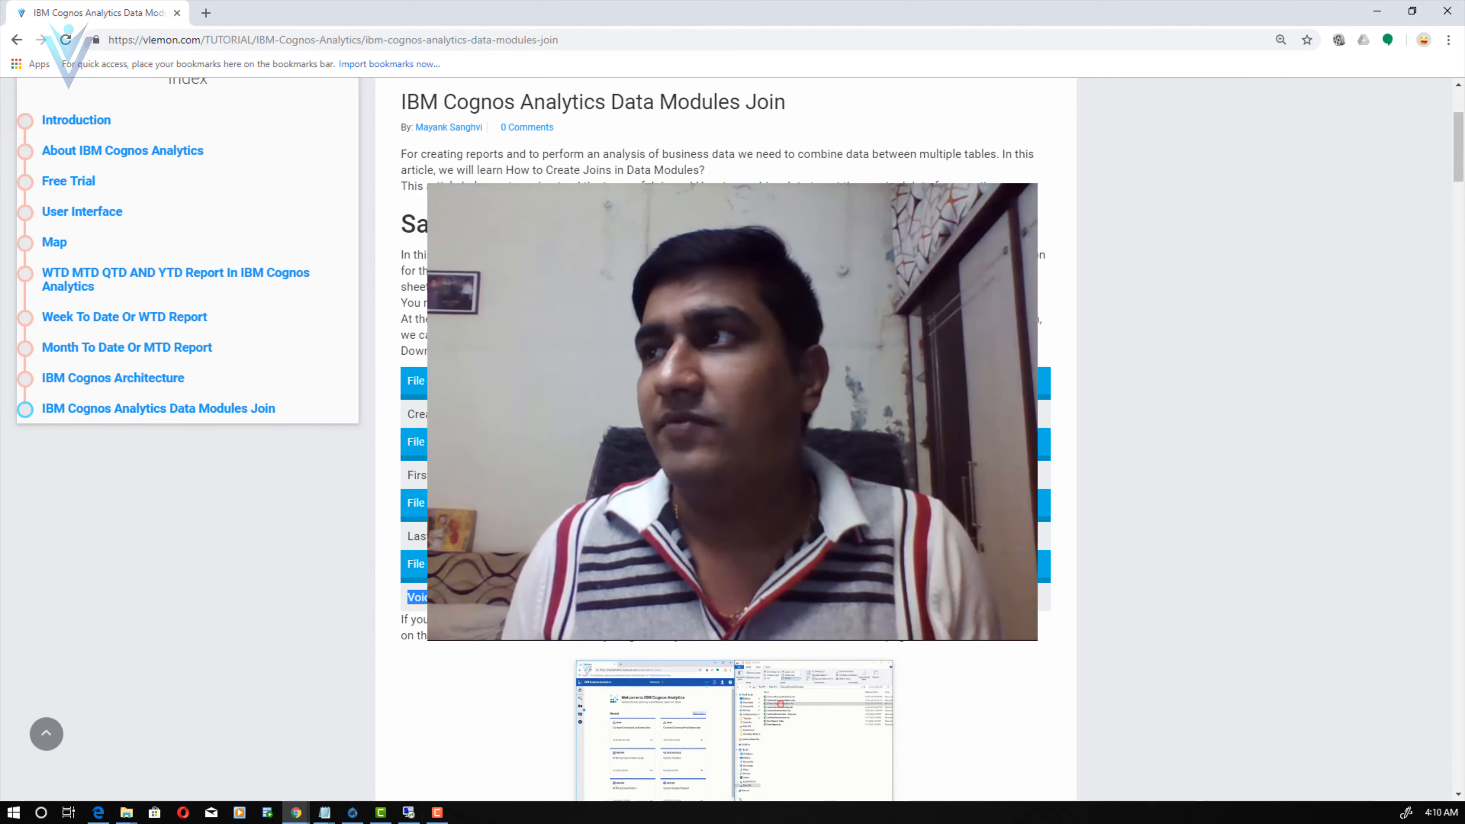
Step: Switch from the tutorial page to the Microsoft Excel Worksheet folder and arrange it side by side with IBM Cognos Analytics
scroll(426, 333, "down", 2)
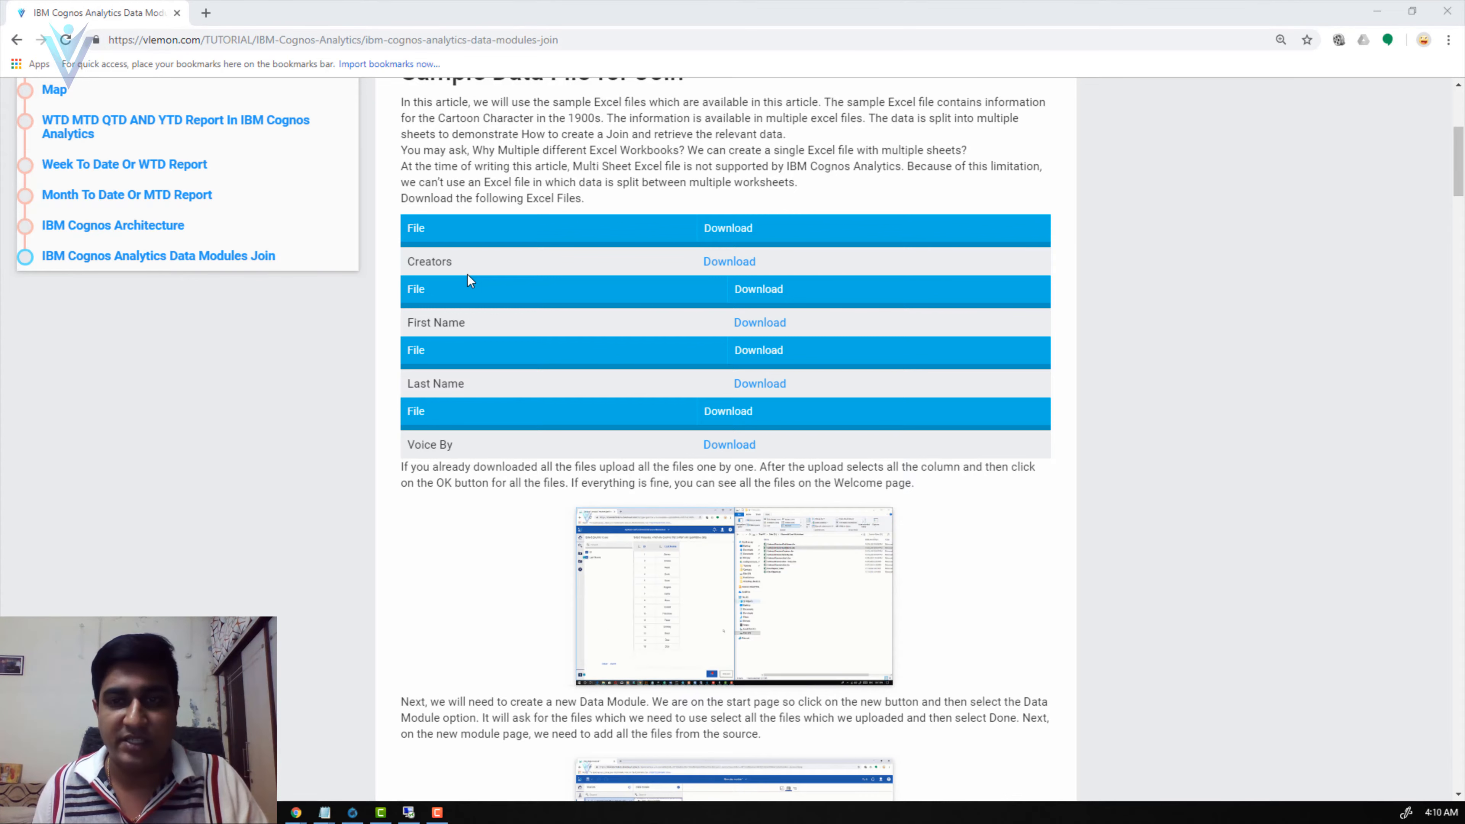
key("alt+Tab")
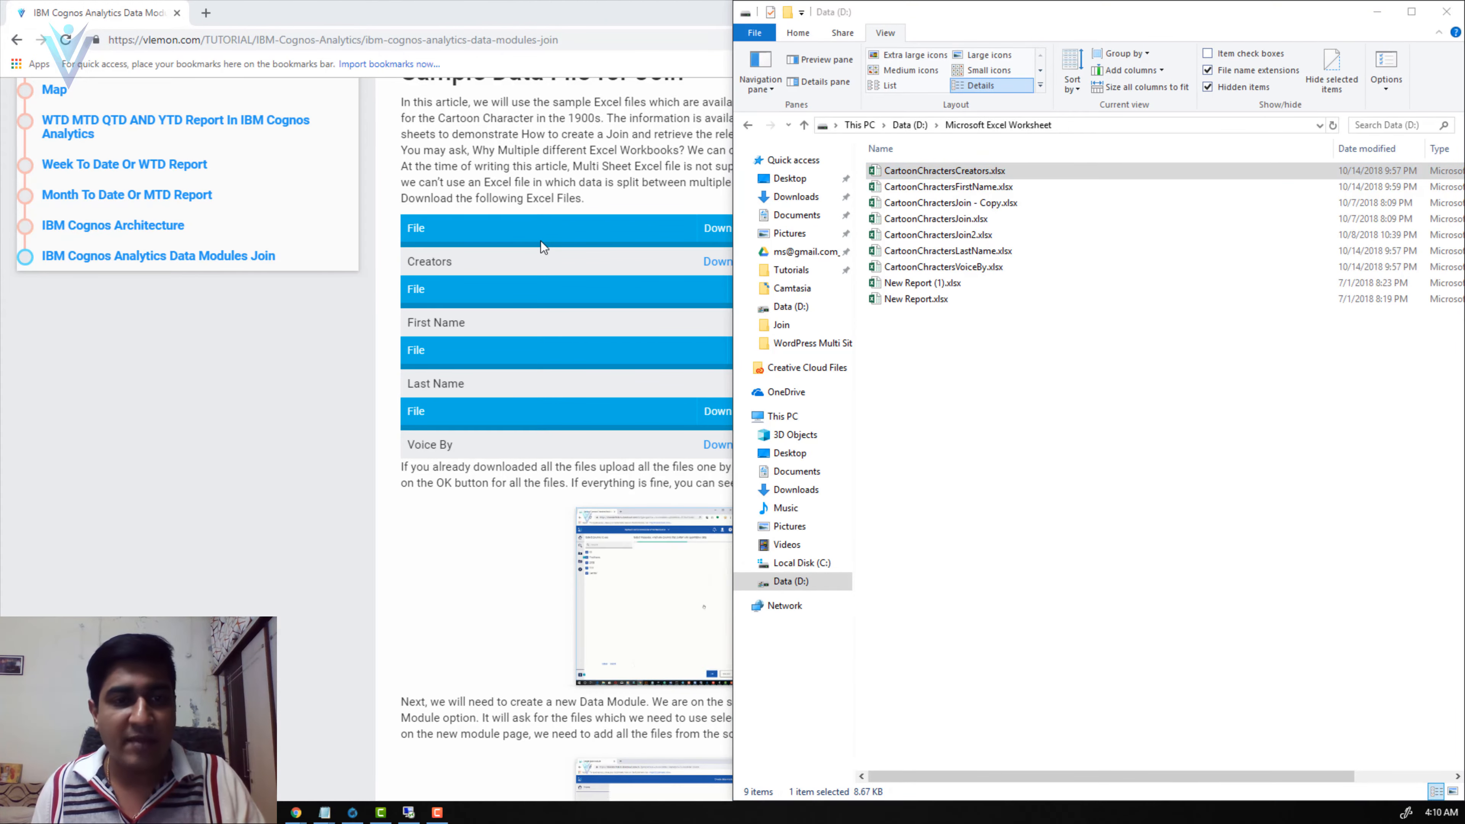
key("alt+Tab")
left_click_drag(762, 7, 52, 205)
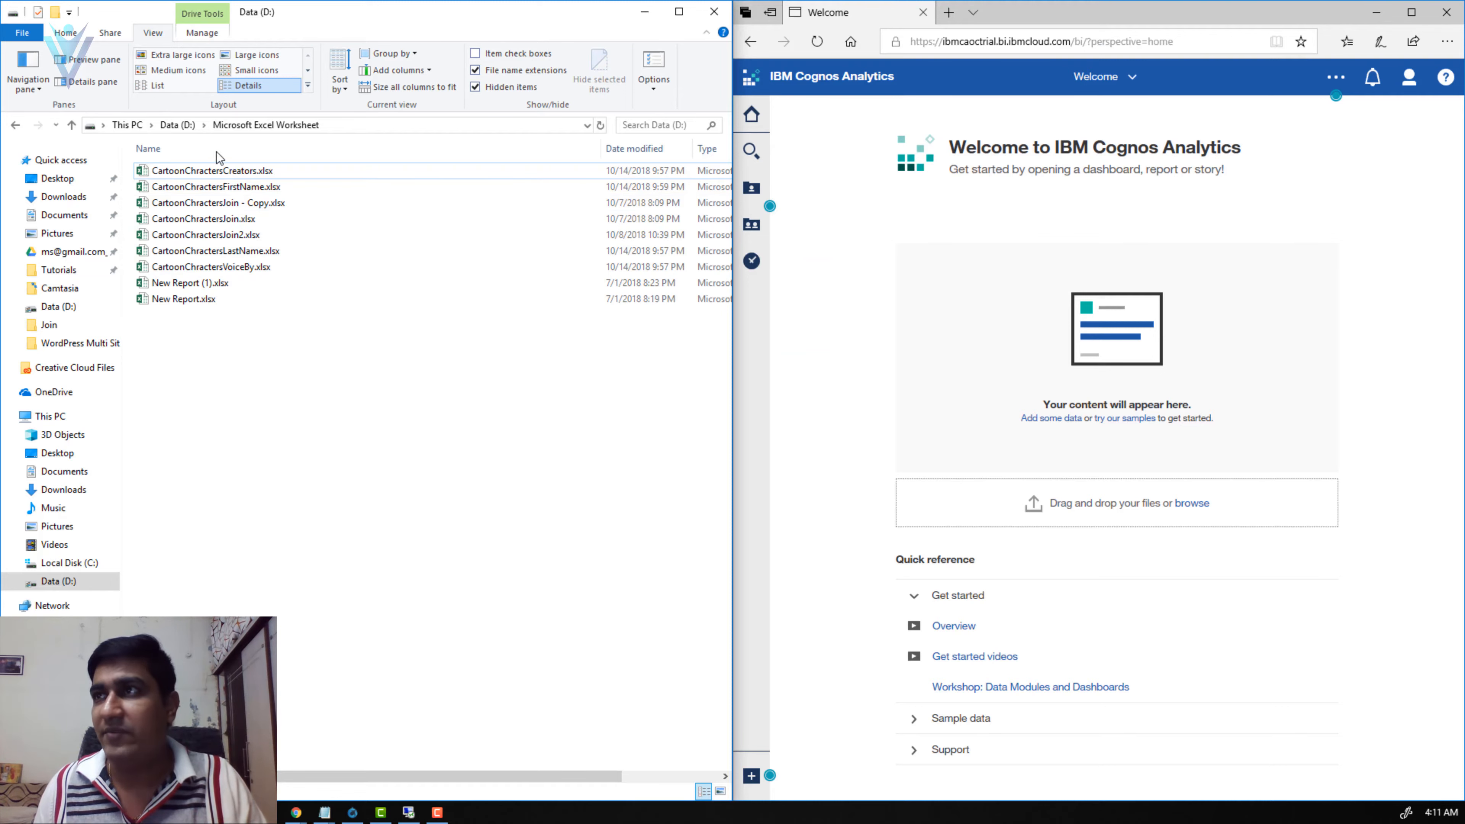
Step: Upload CartoonChractersCreators.xlsx and CartoonChractersFirstName.xlsx to Cognos Analytics, keeping all their columns
left_click(210, 171)
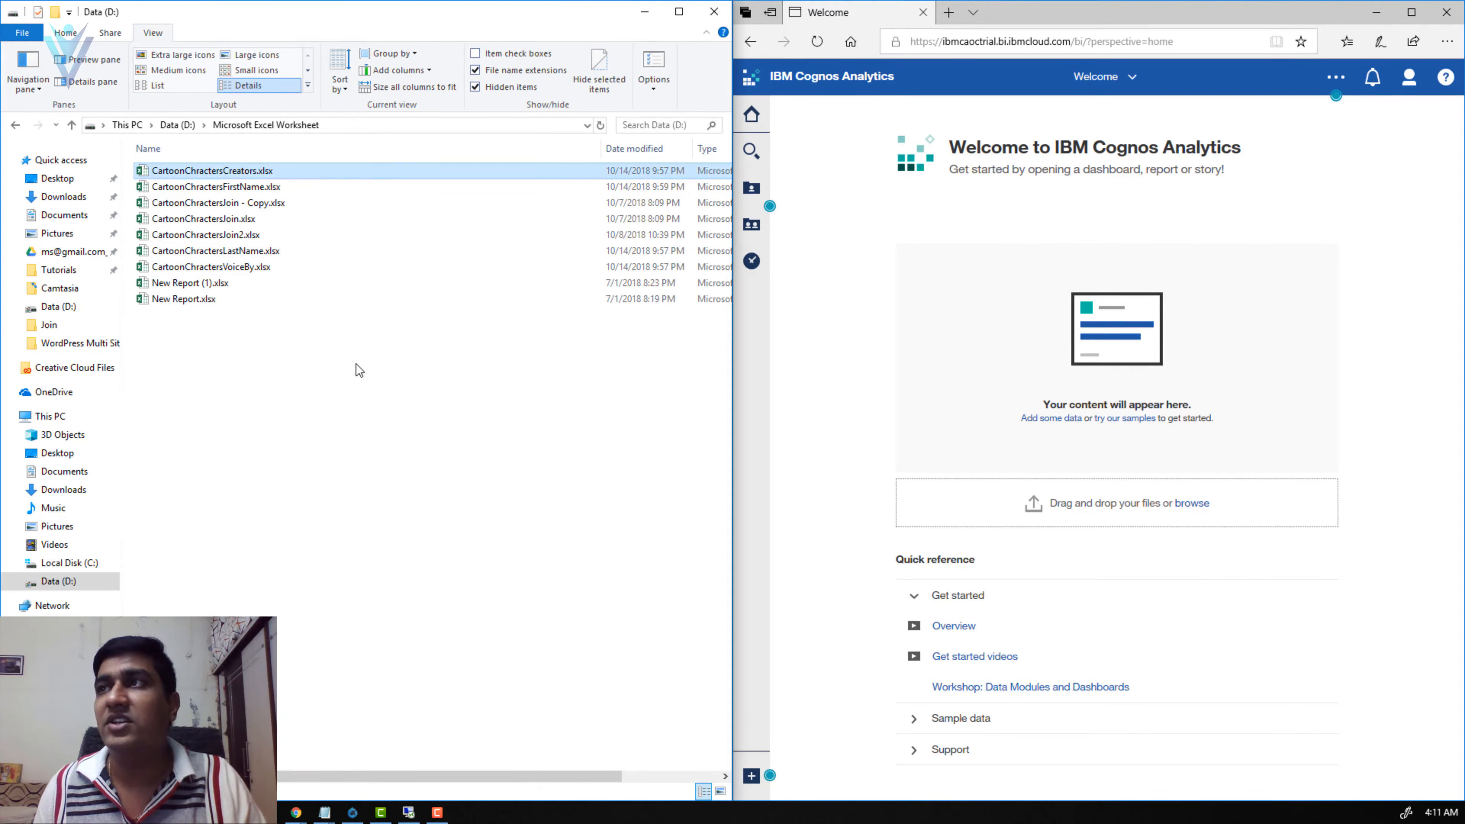
left_click_drag(230, 172, 1021, 269)
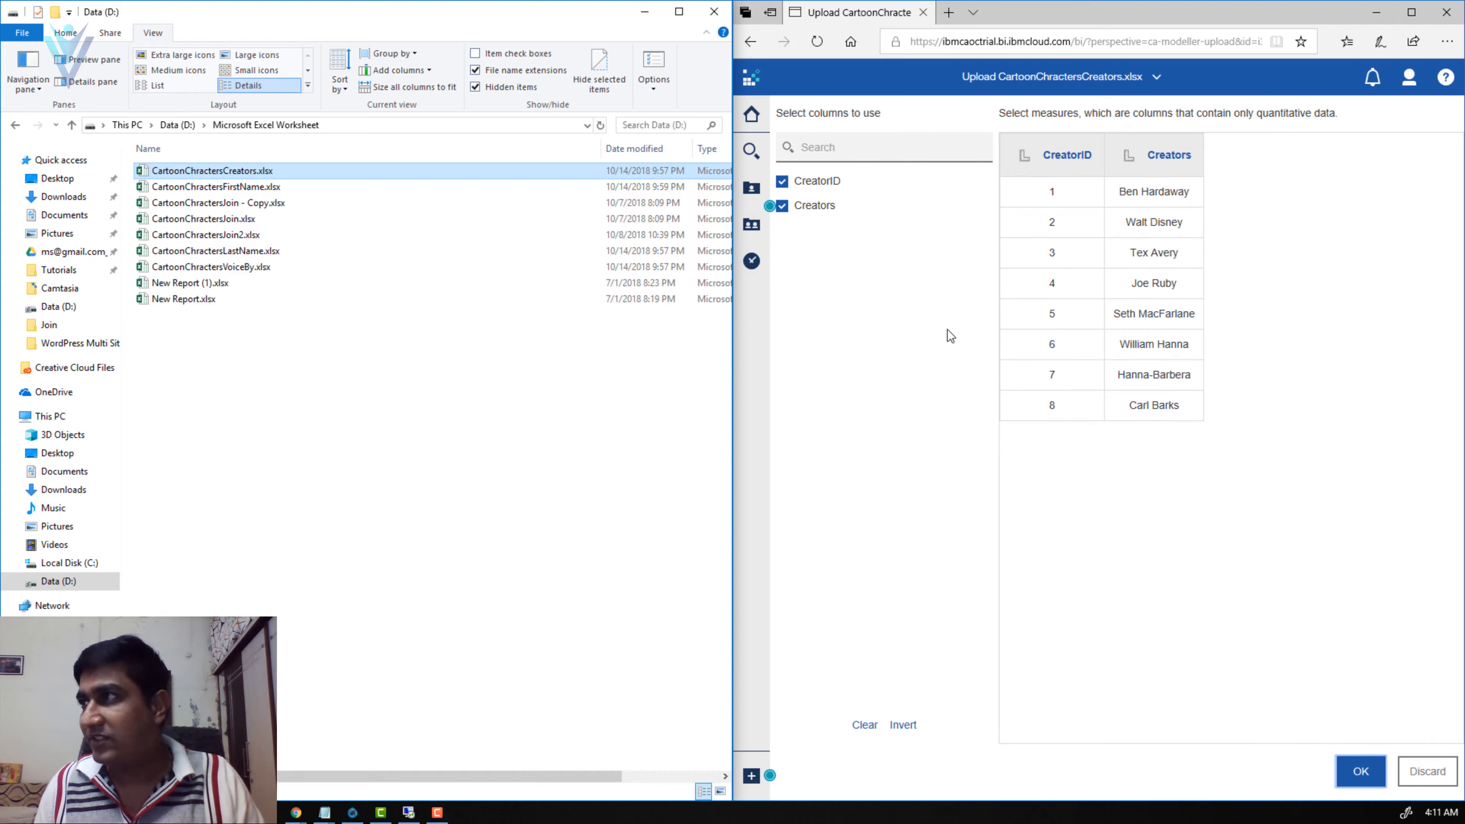
left_click(1339, 774)
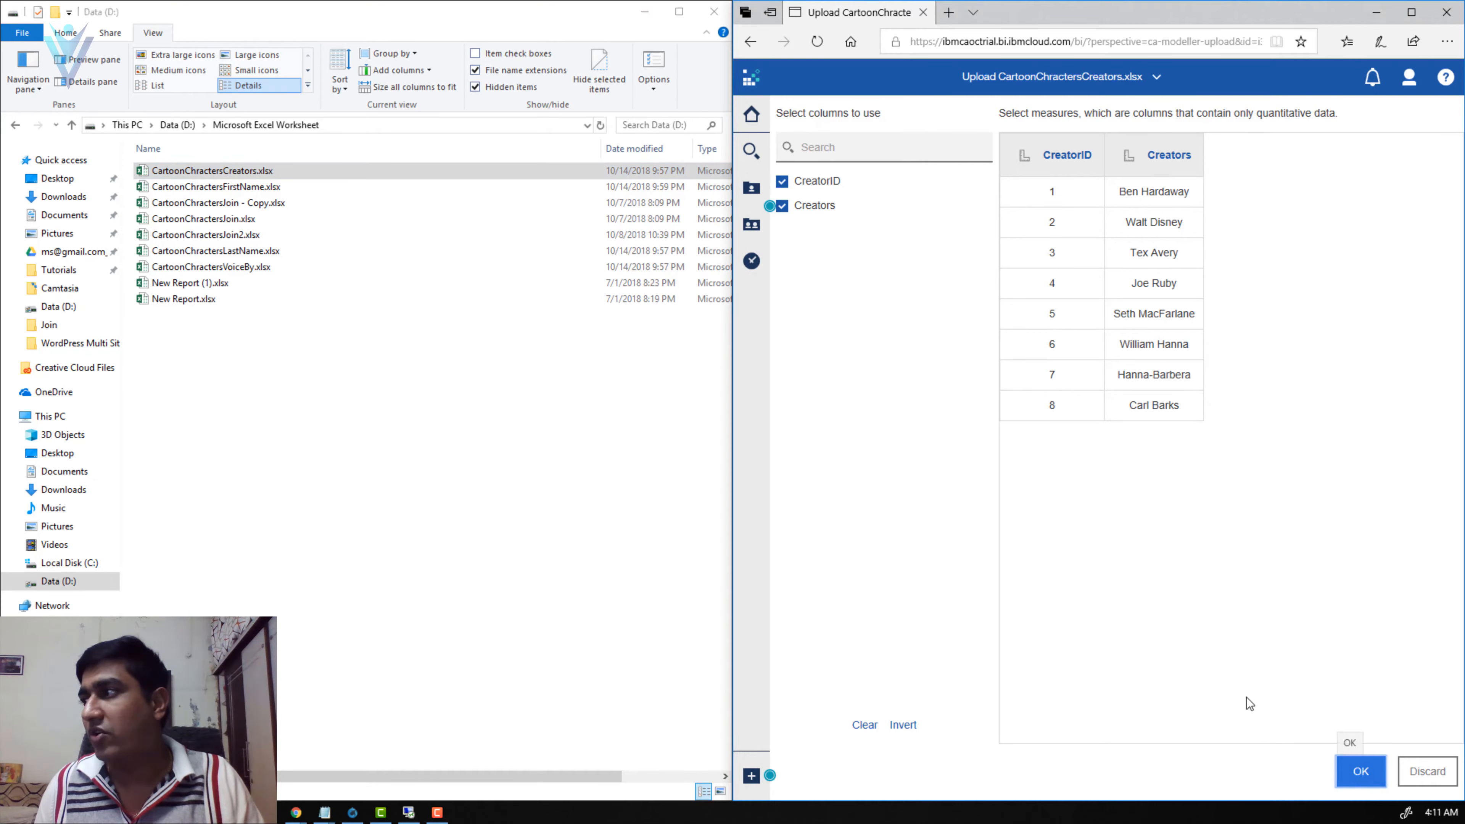
left_click_drag(227, 191, 1240, 385)
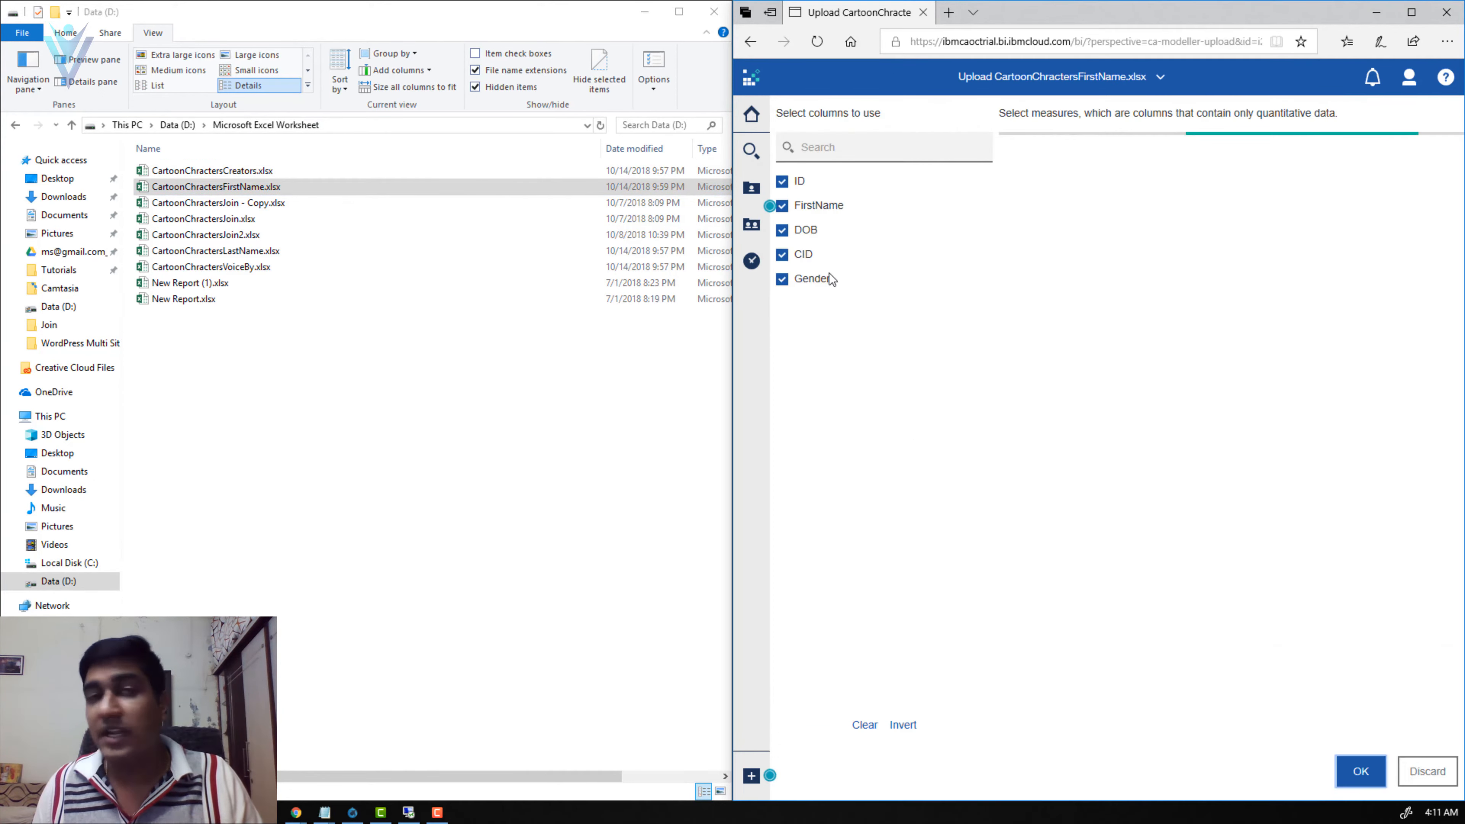
left_click(1378, 770)
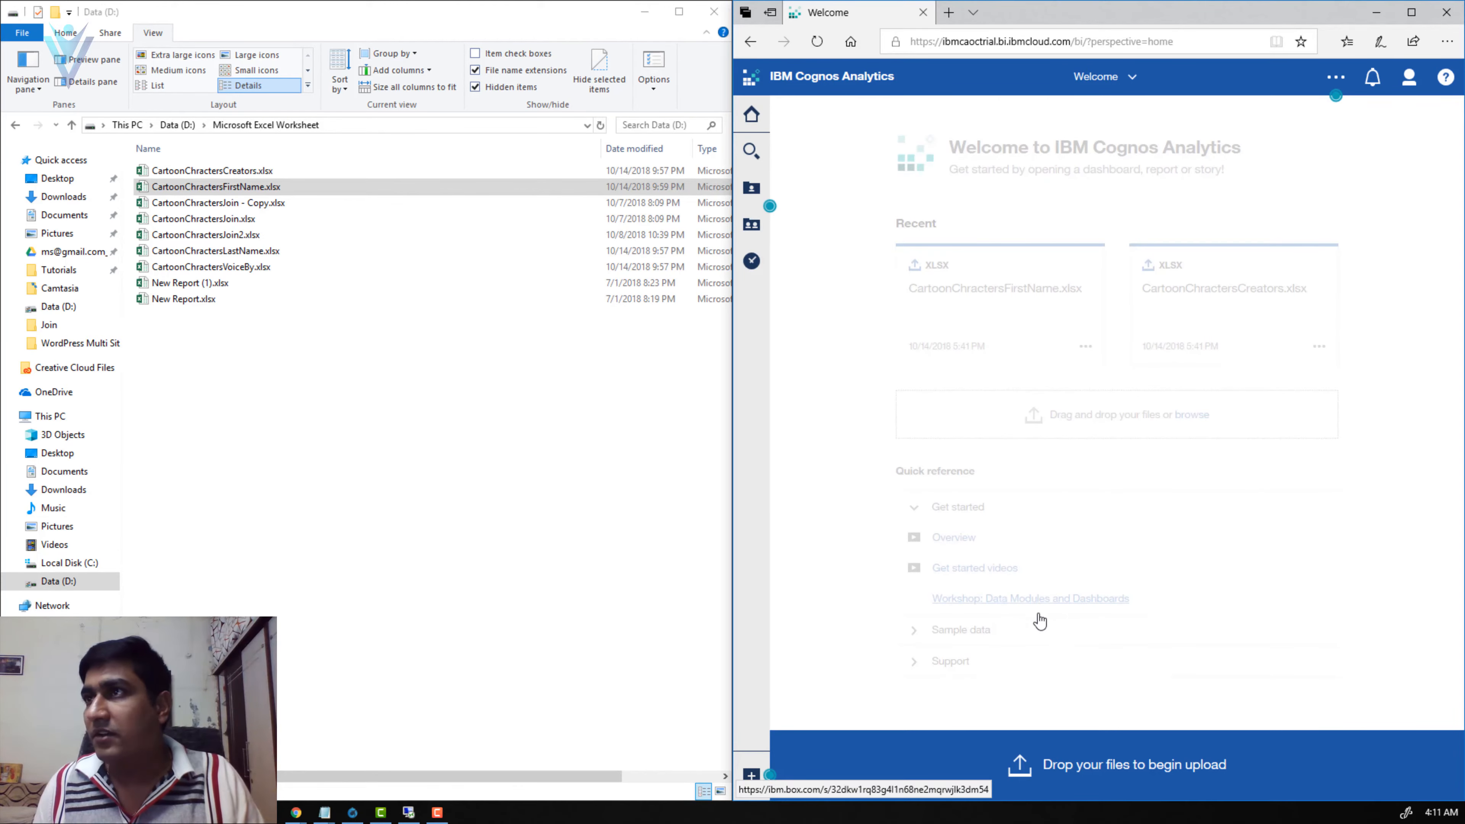
Step: Upload CartoonChractersLastName.xlsx and CartoonChractersVoiceBy.xlsx to Cognos Analytics, keeping all their columns
left_click_drag(239, 251, 985, 424)
left_click(1358, 771)
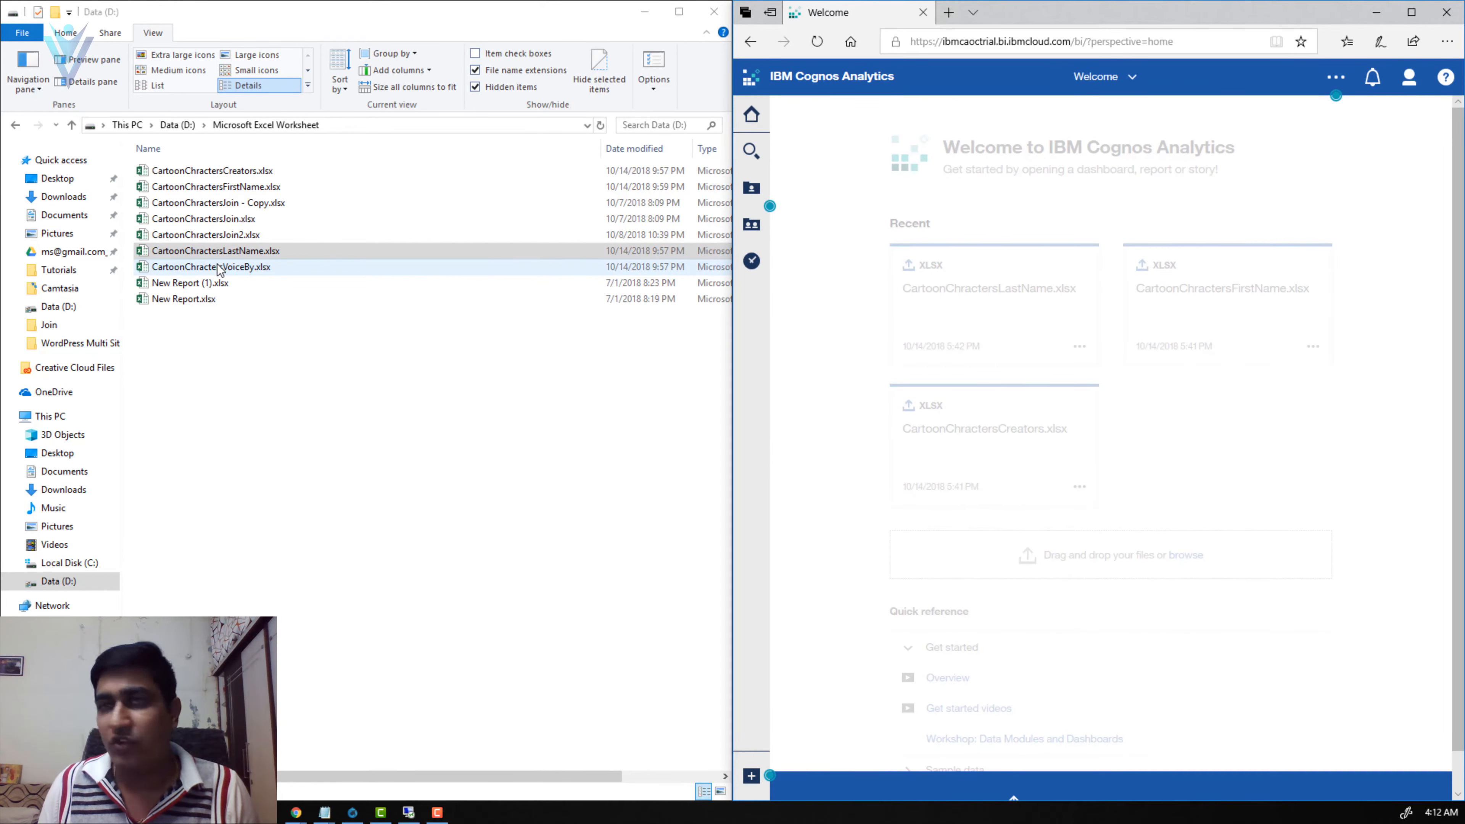
left_click(221, 269)
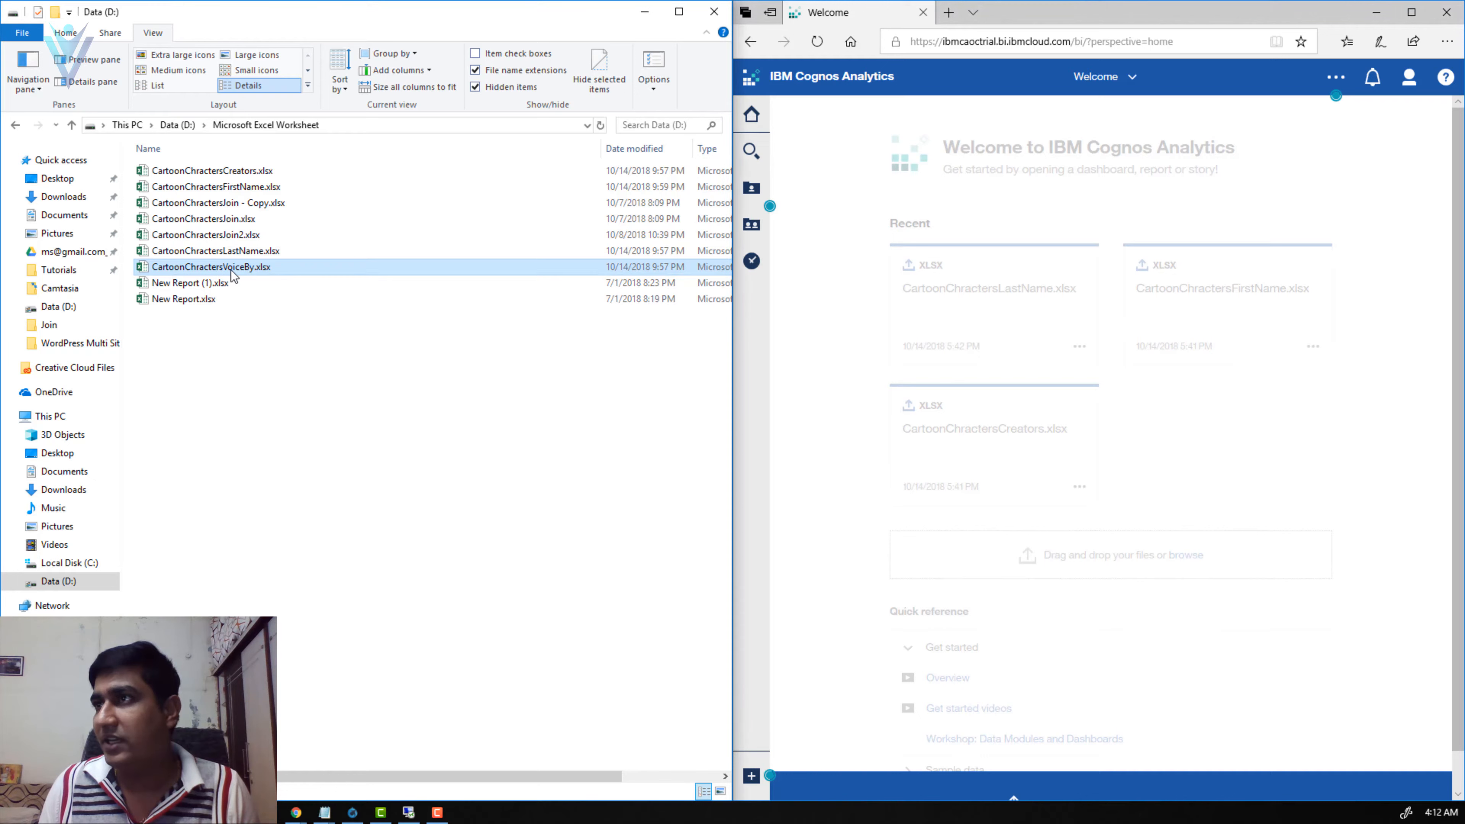
left_click_drag(231, 274, 1167, 455)
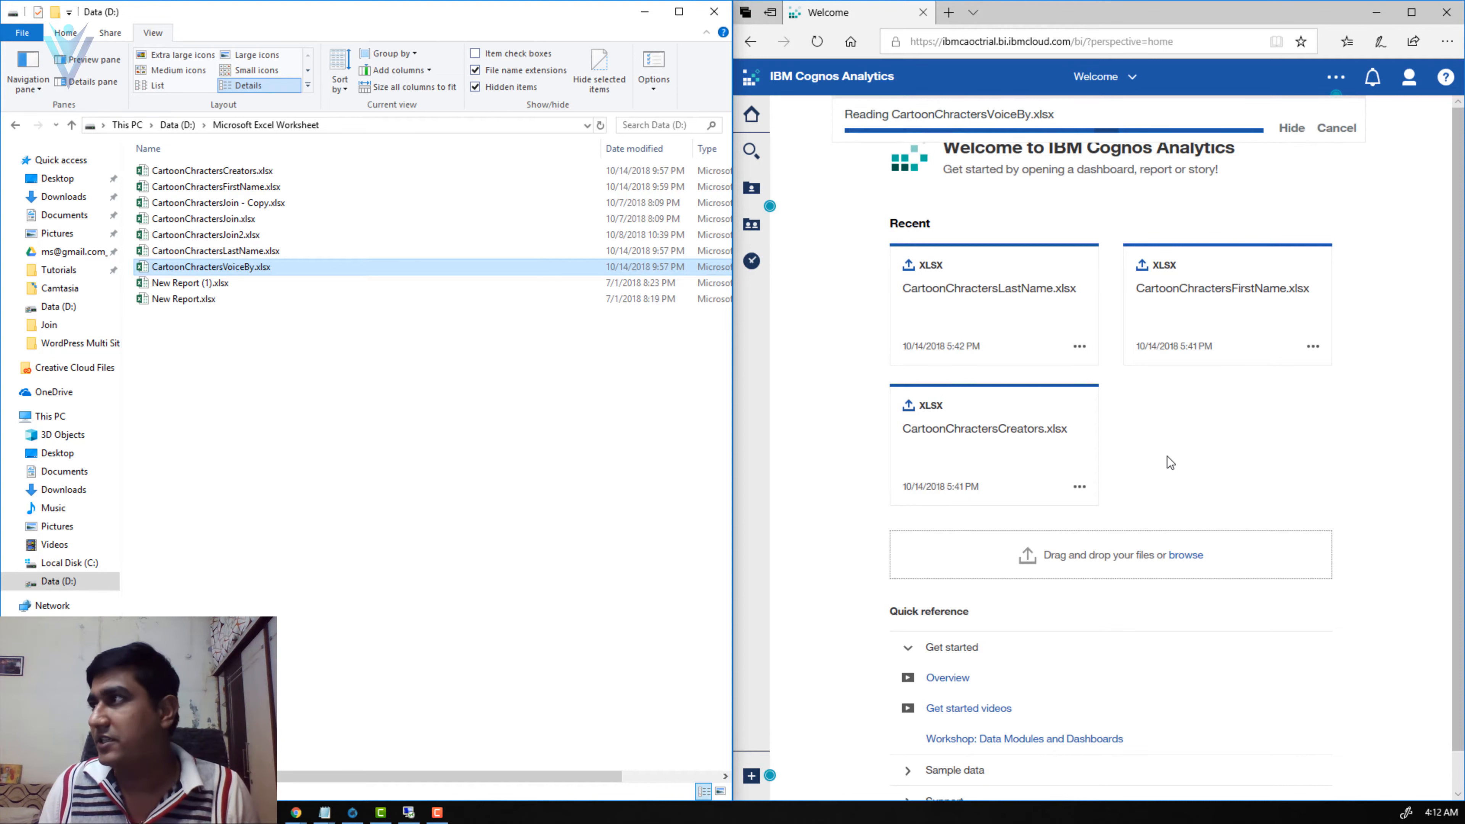
left_click(1361, 772)
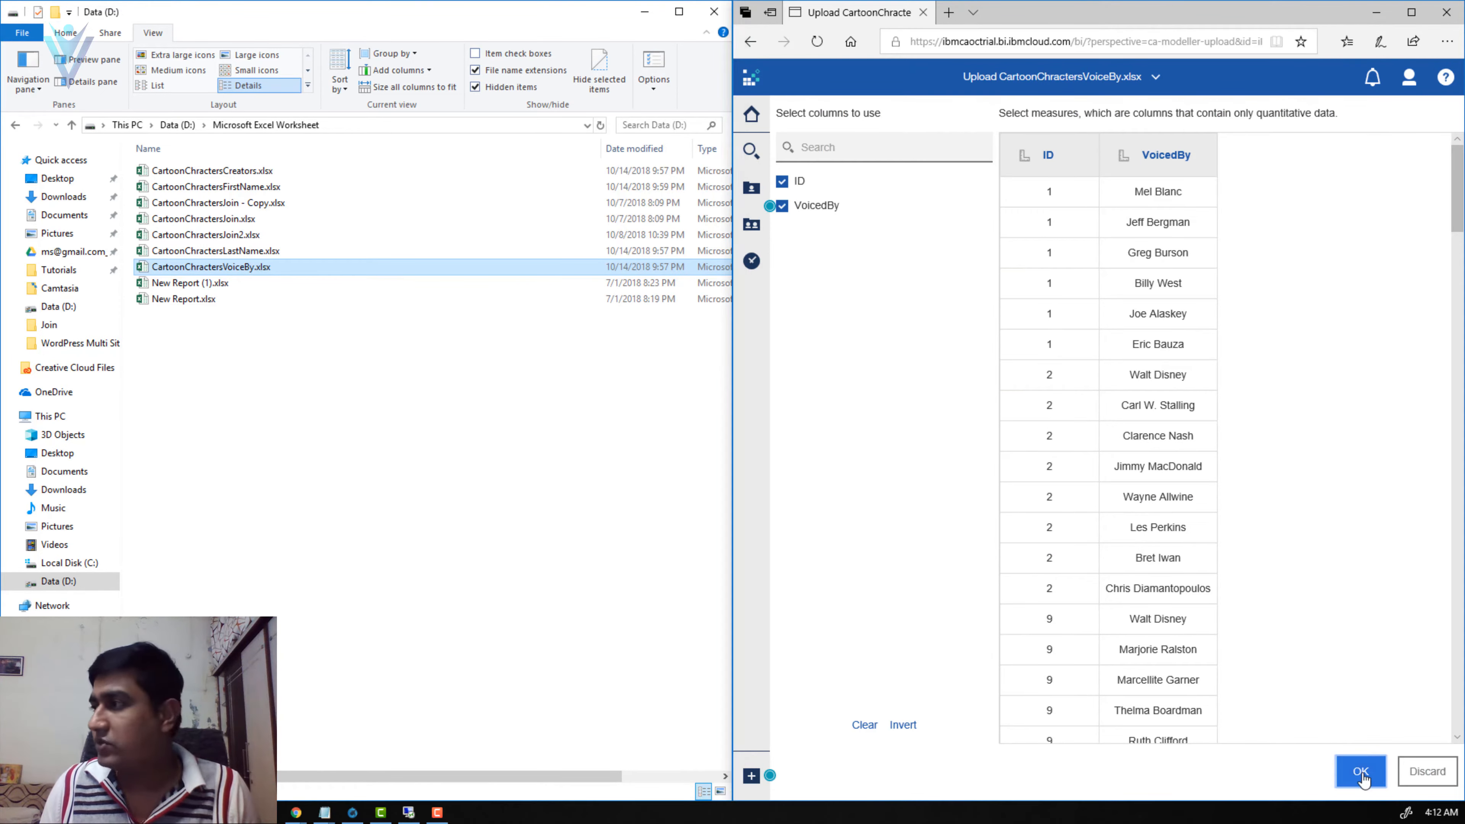
Step: Maximize the Cognos window, start a new data module and search the uploaded files for "Carto"
left_click(1411, 13)
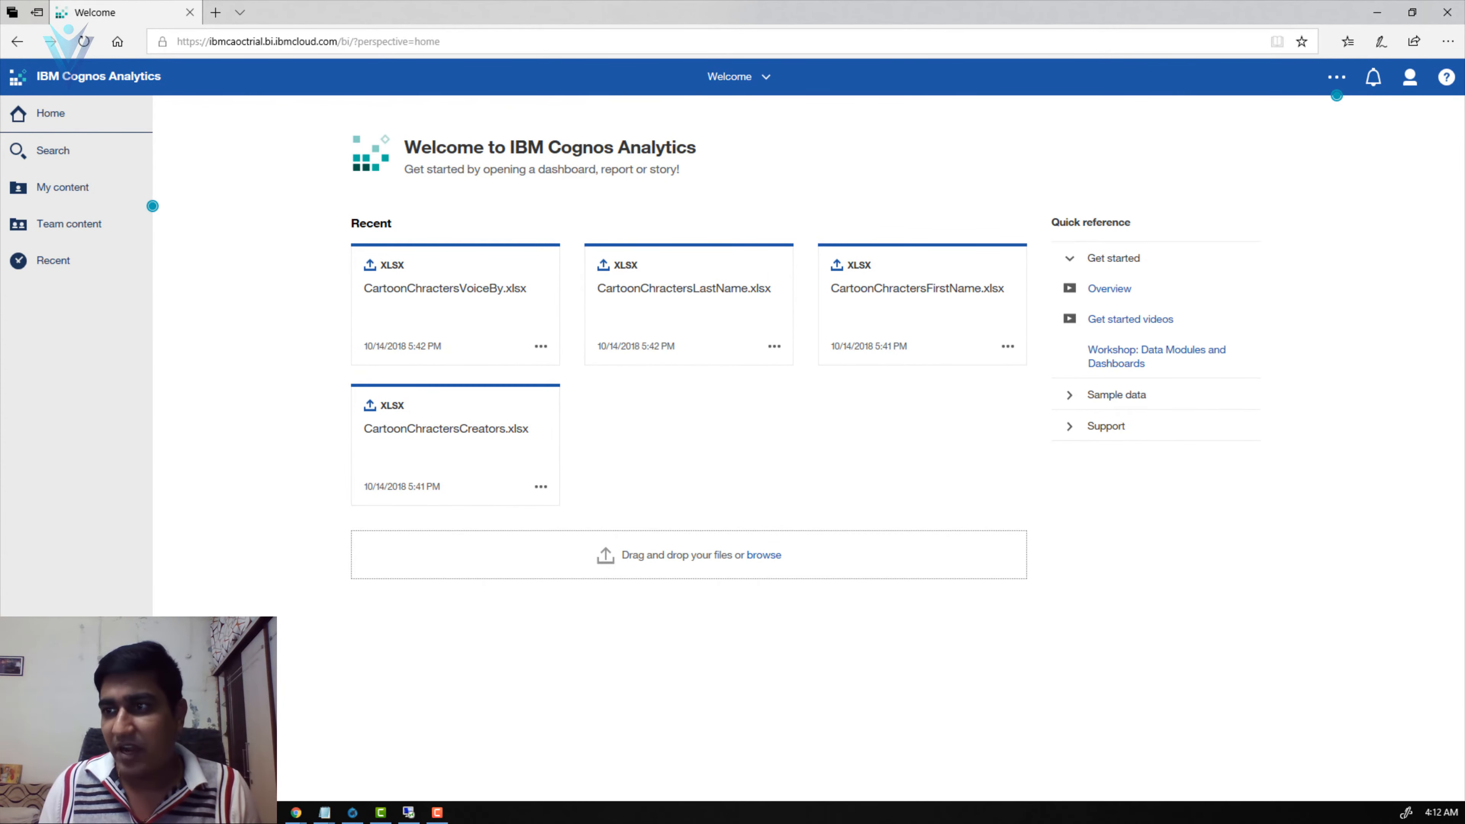
left_click(39, 776)
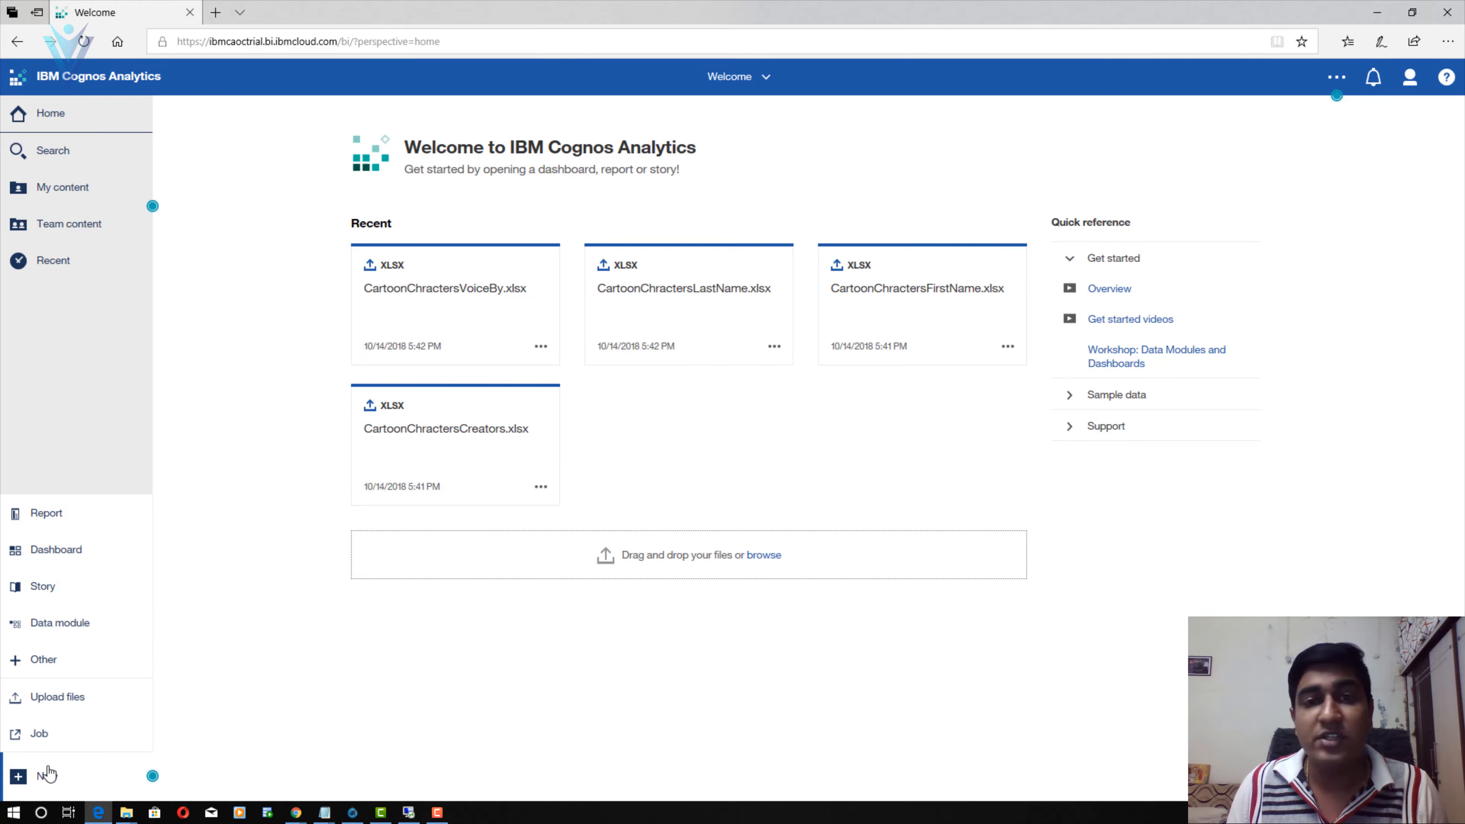
left_click(59, 623)
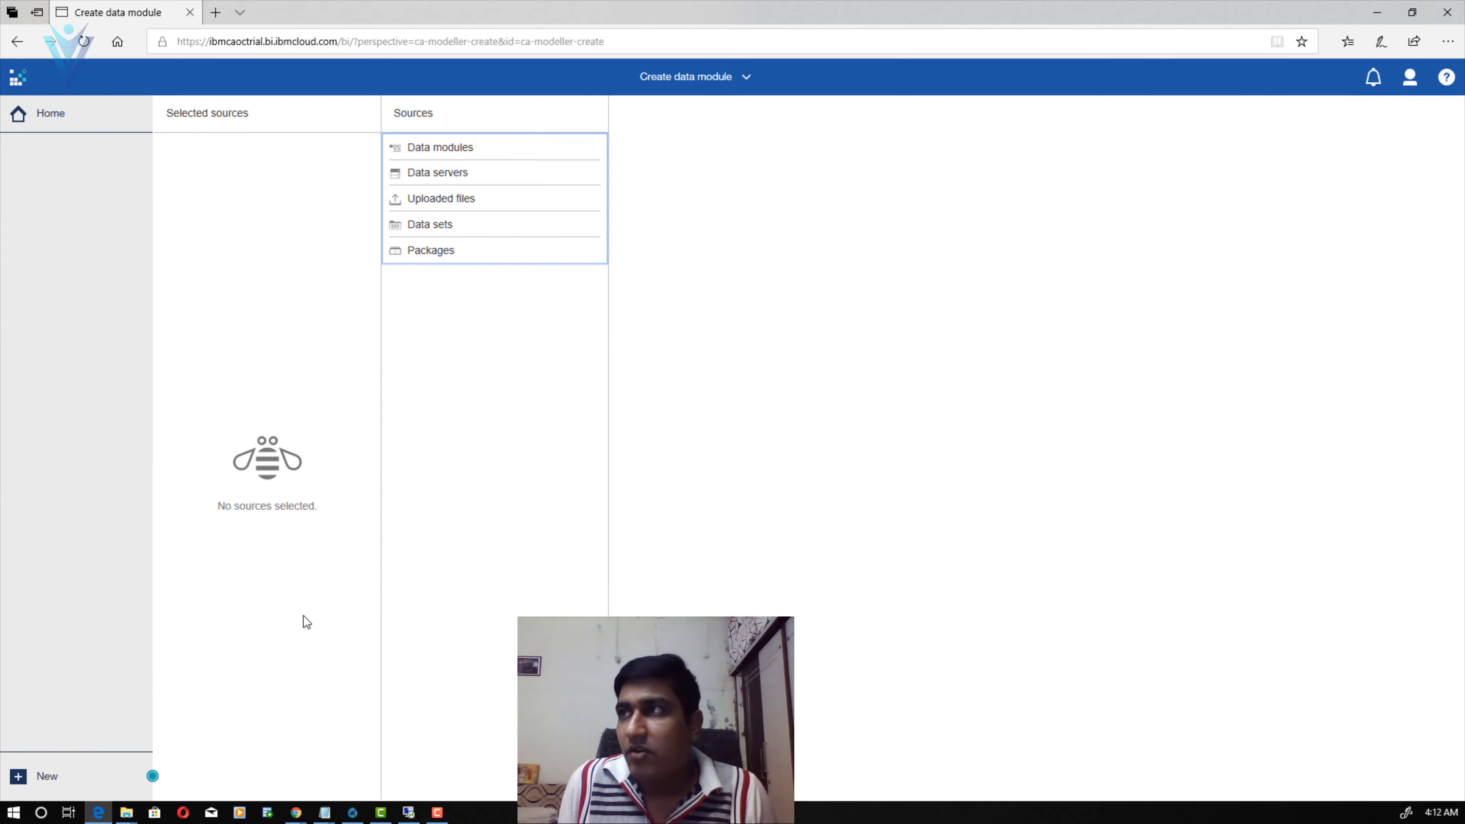
left_click(453, 201)
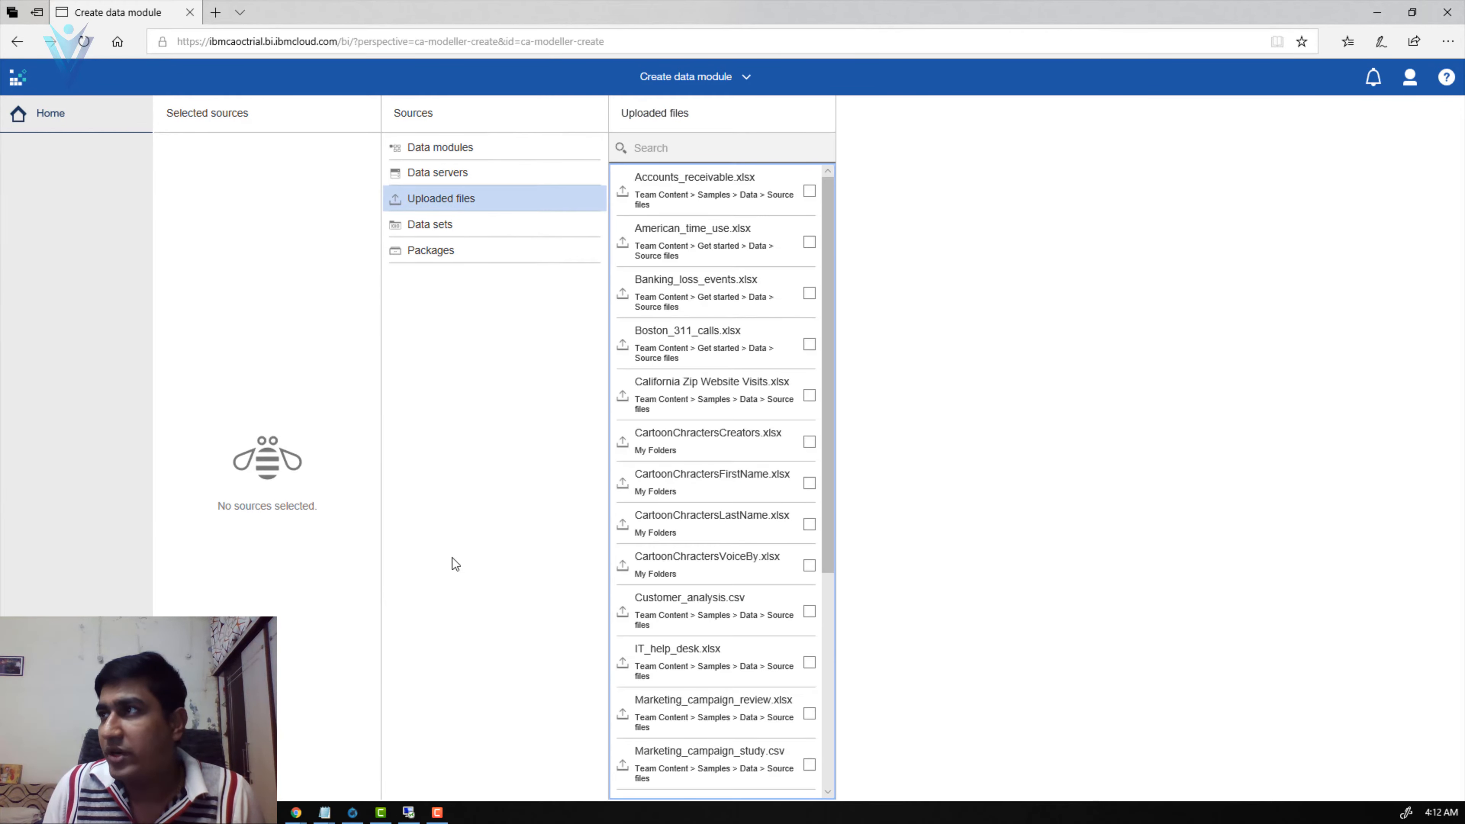
type("Ca")
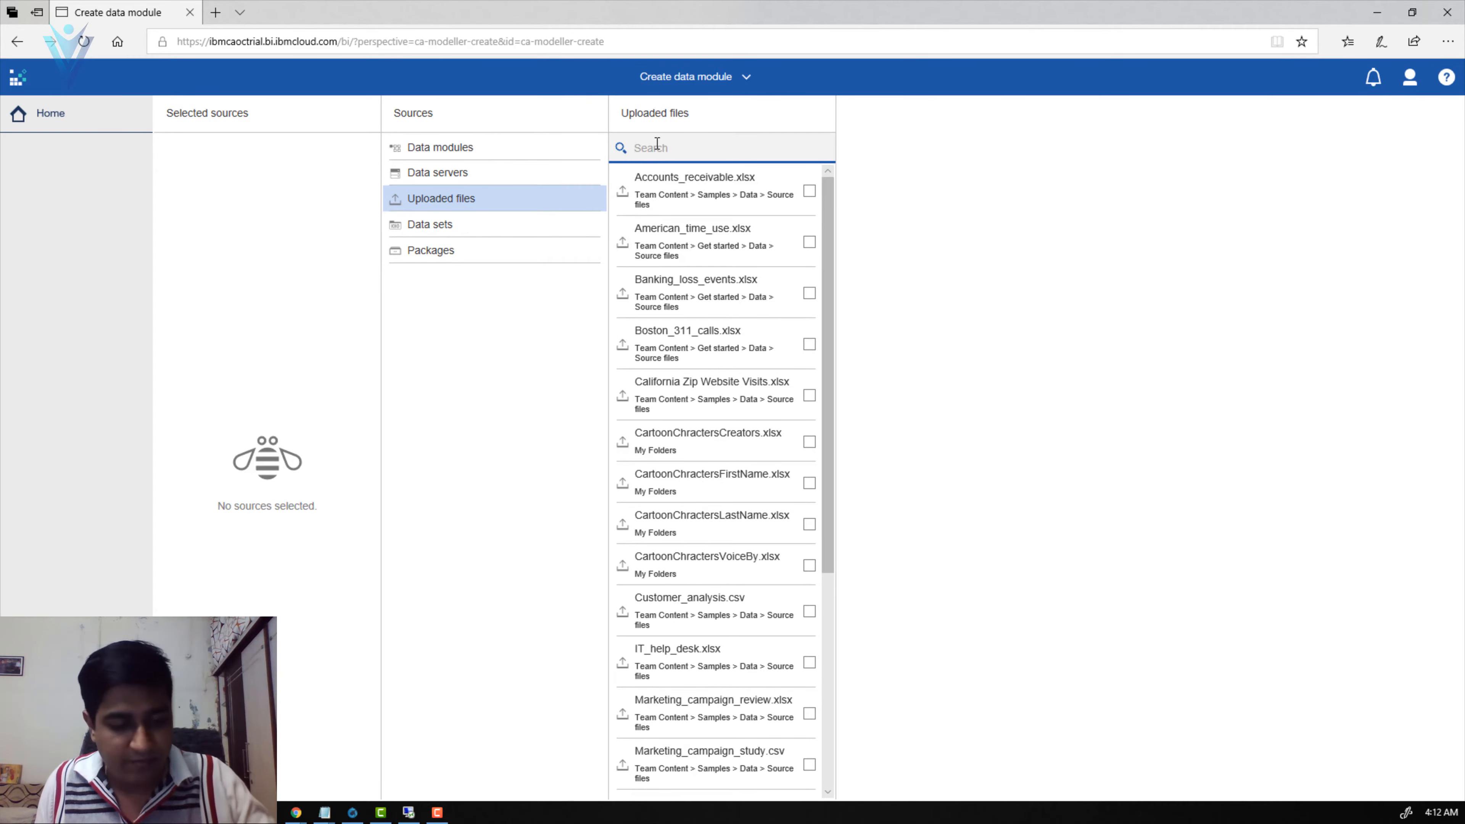
type("rto")
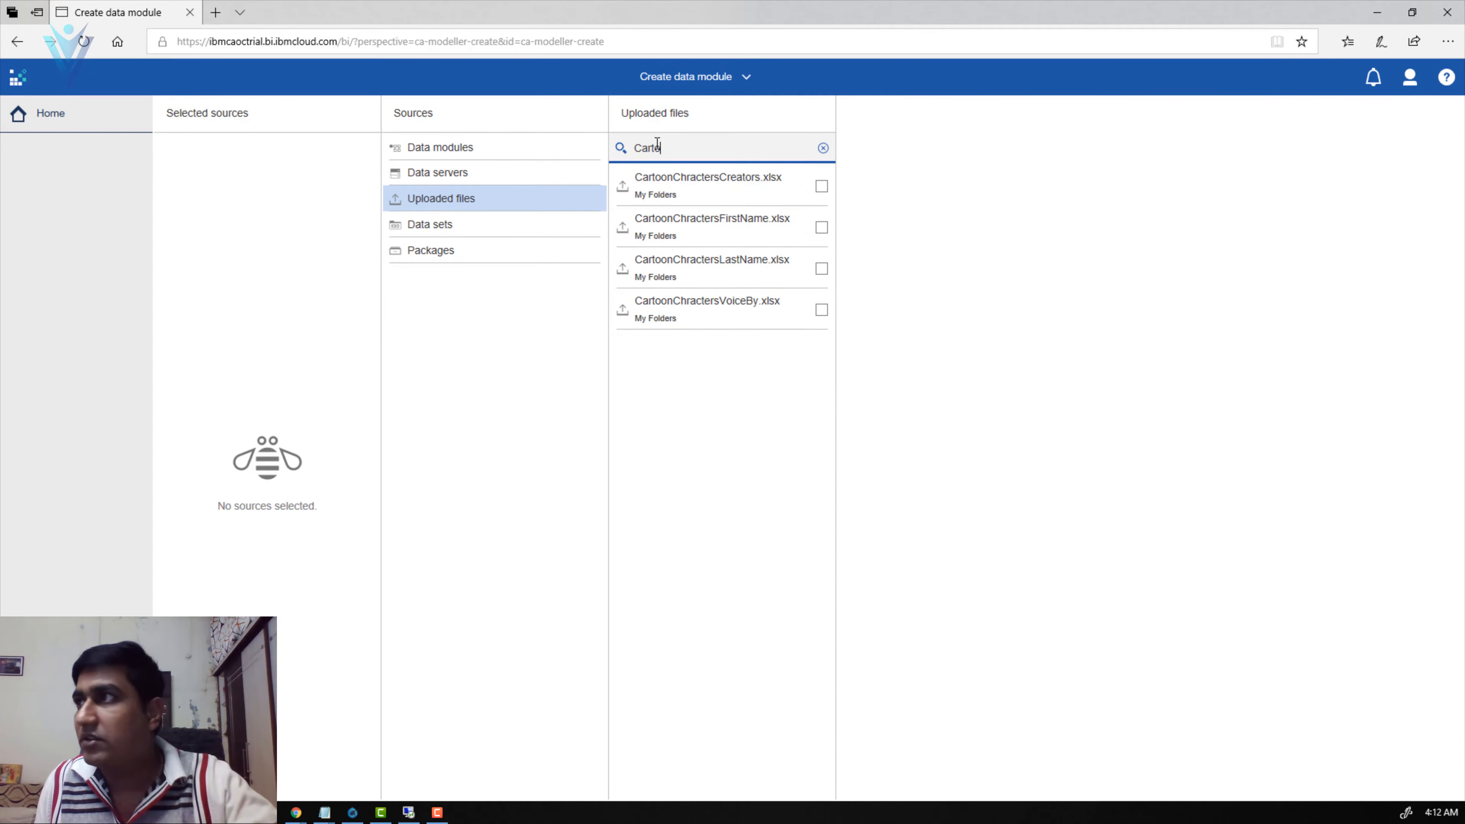
Step: Choose the CartoonChracters Creators, FirstName, LastName and VoiceBy files as the data module's sources and confirm the selection
left_click(821, 186)
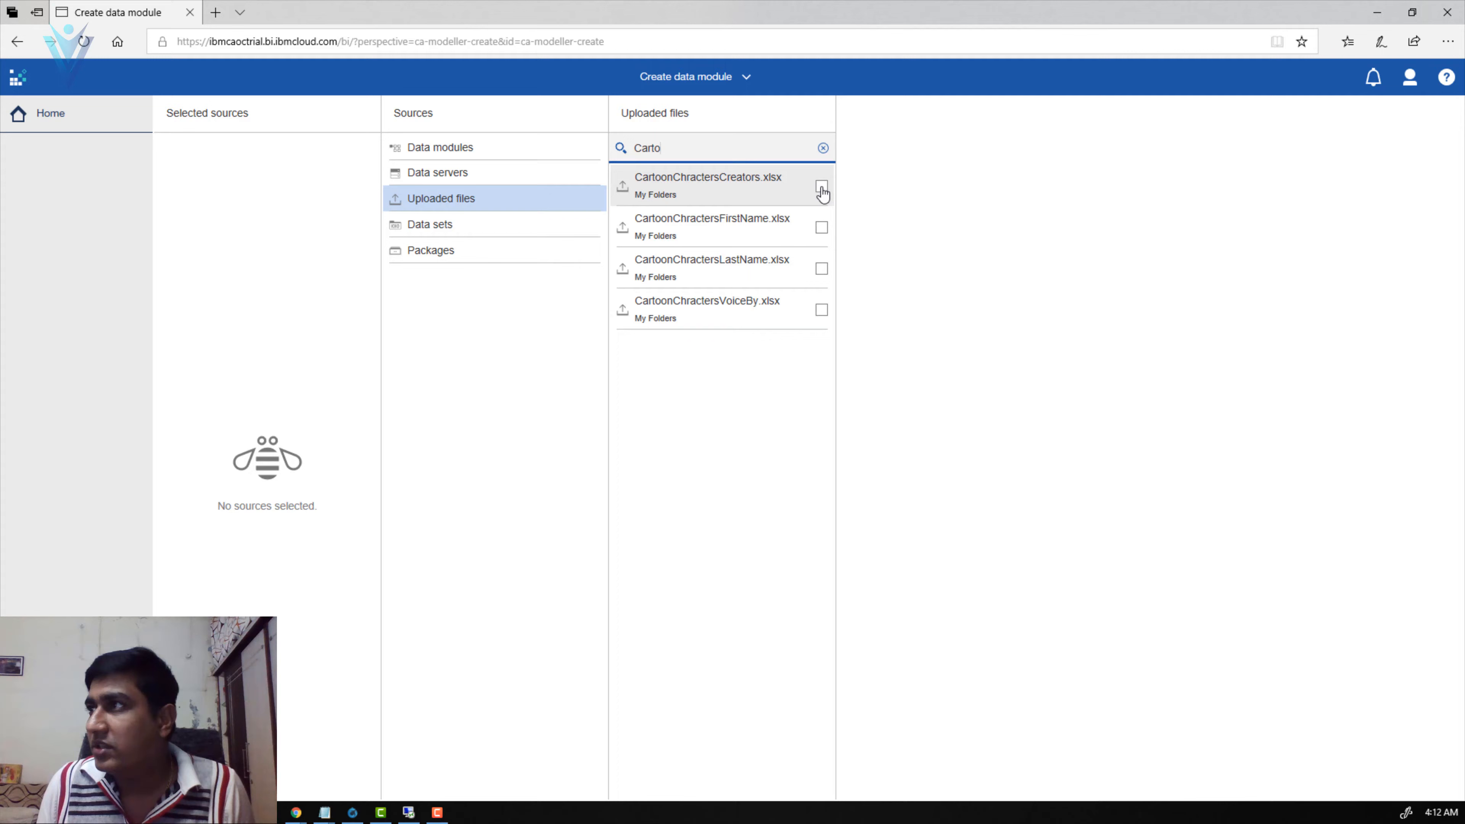
left_click(822, 227)
left_click(821, 280)
left_click(821, 310)
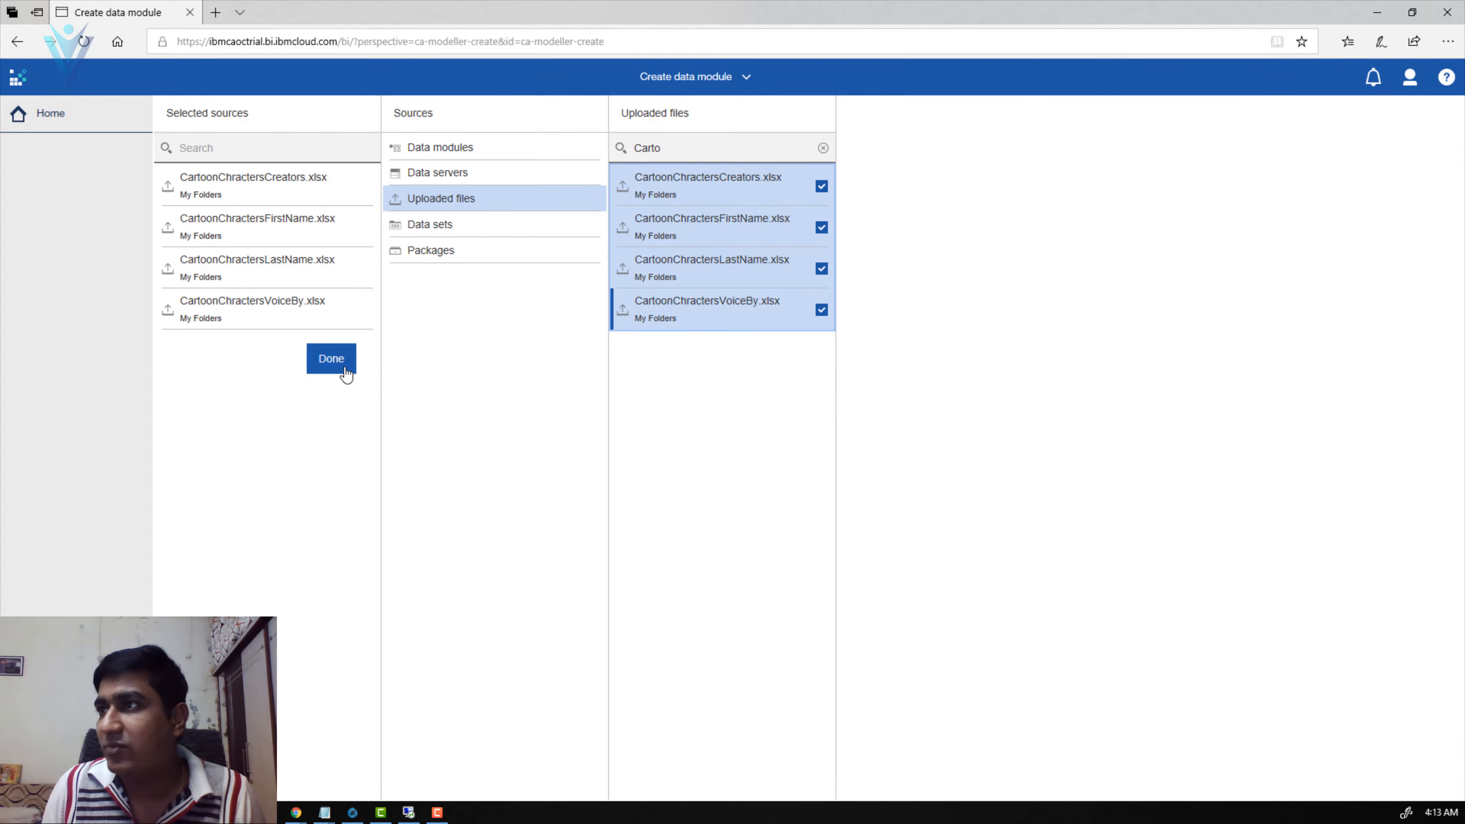
left_click(328, 367)
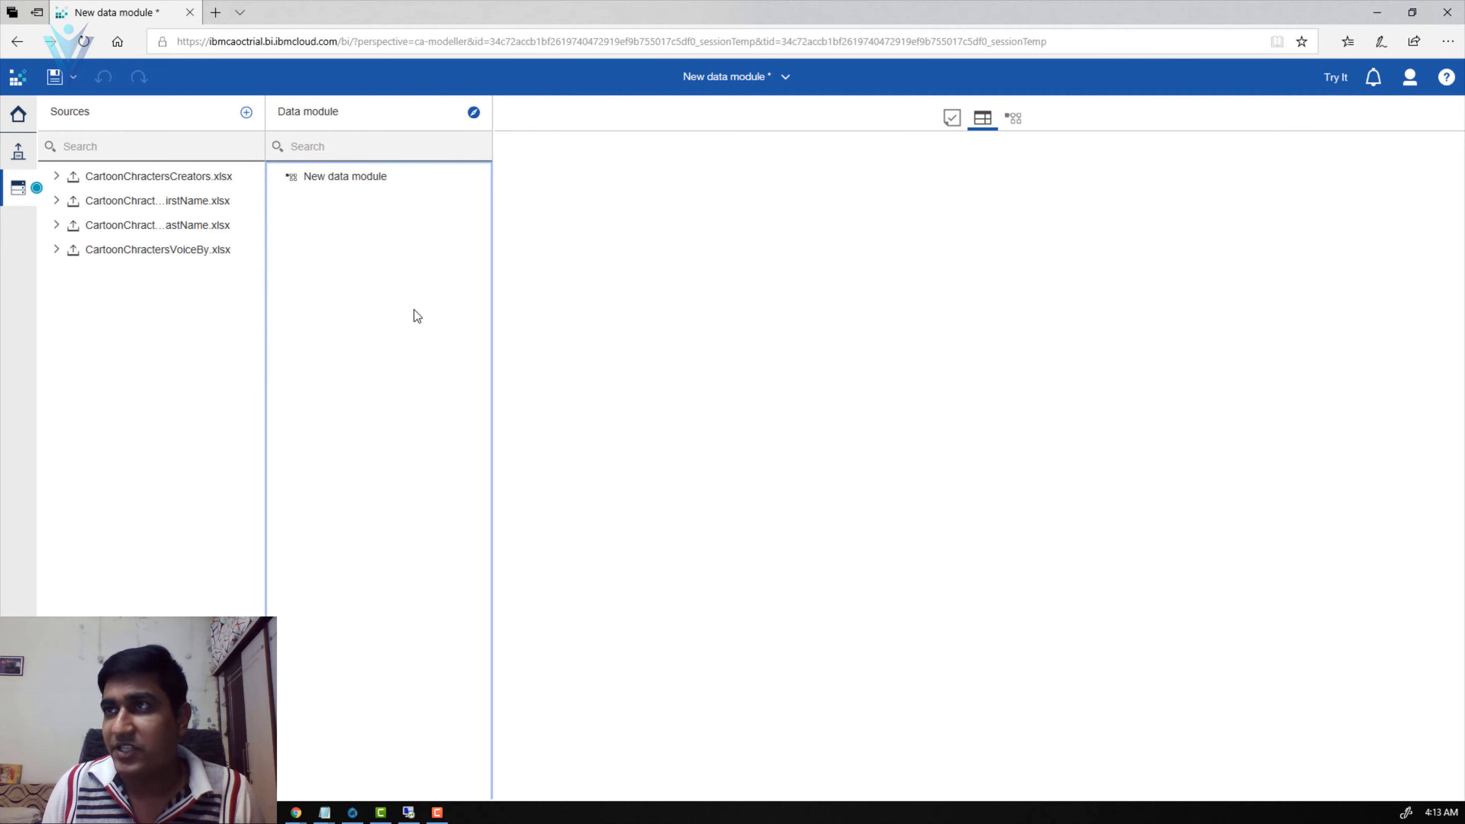
Step: Add the Creators, FirstName, LastName and VoiceBy source files to the new data module as tables
left_click_drag(141, 179, 349, 272)
left_click_drag(186, 225, 332, 301)
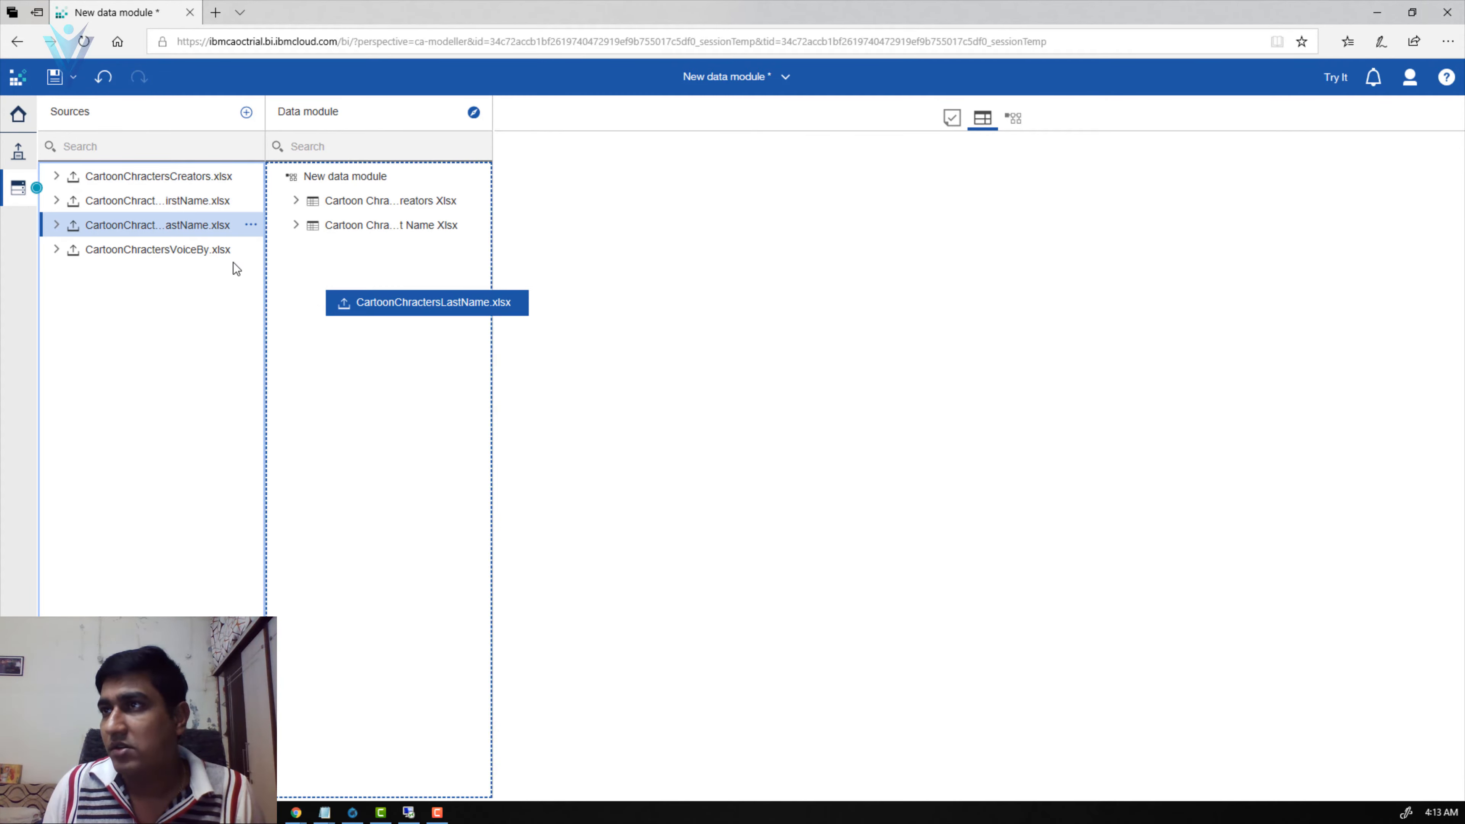
left_click_drag(141, 255, 369, 378)
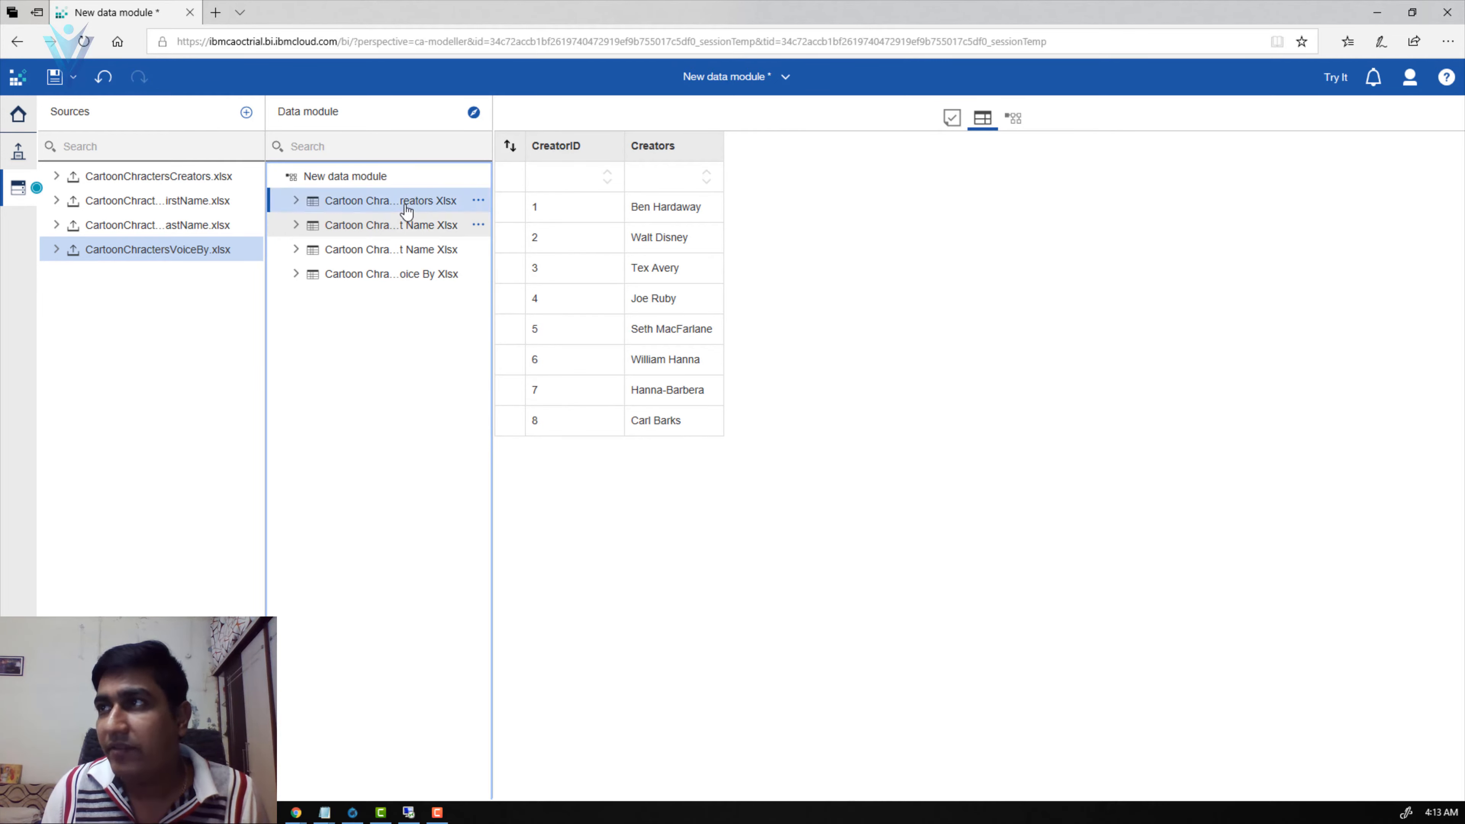
Step: Shorten the labels of the four data module tables to Creators, First Name, Last Name and Voice By
left_click(477, 203)
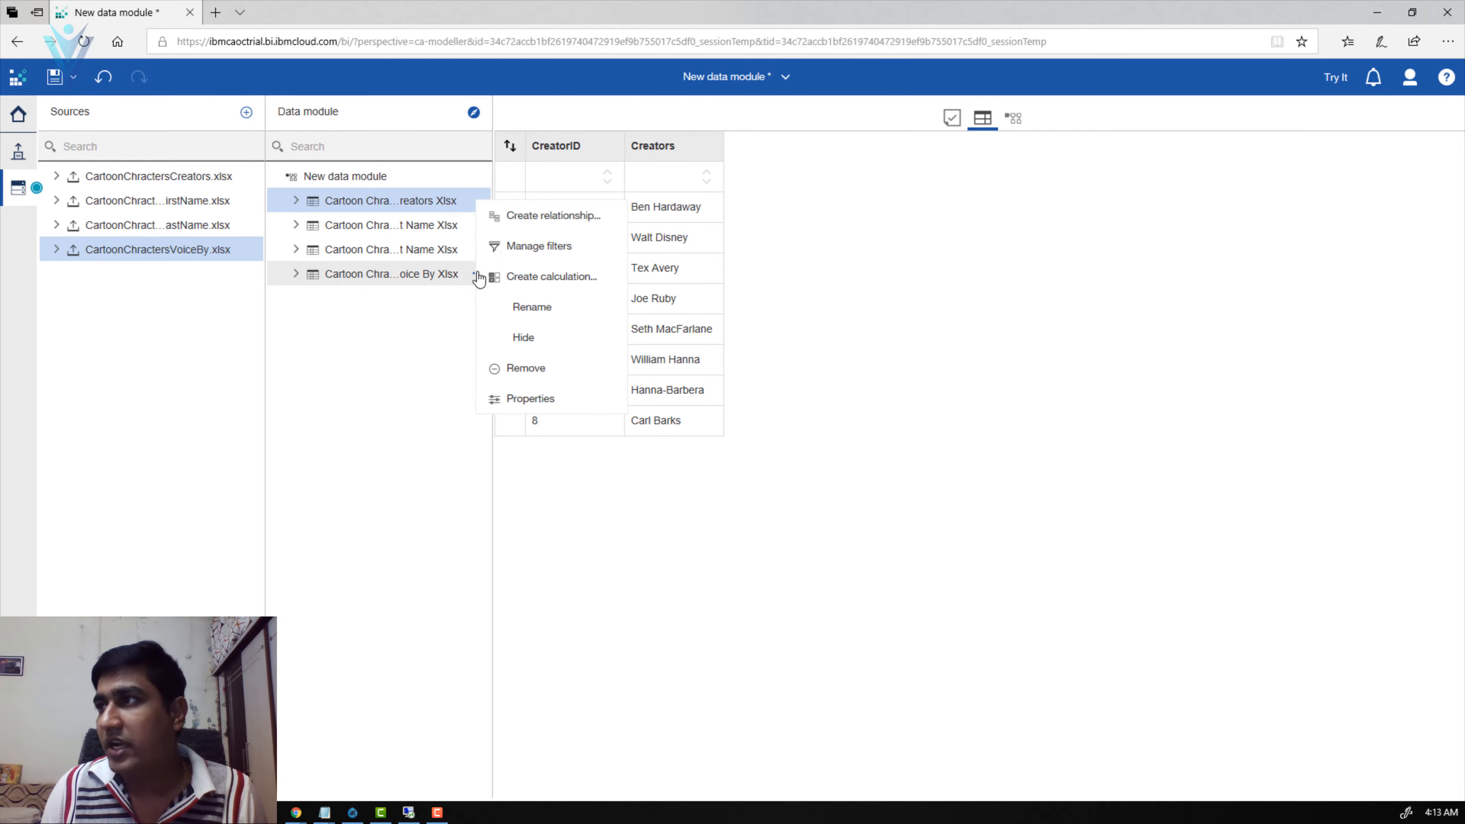
left_click(530, 398)
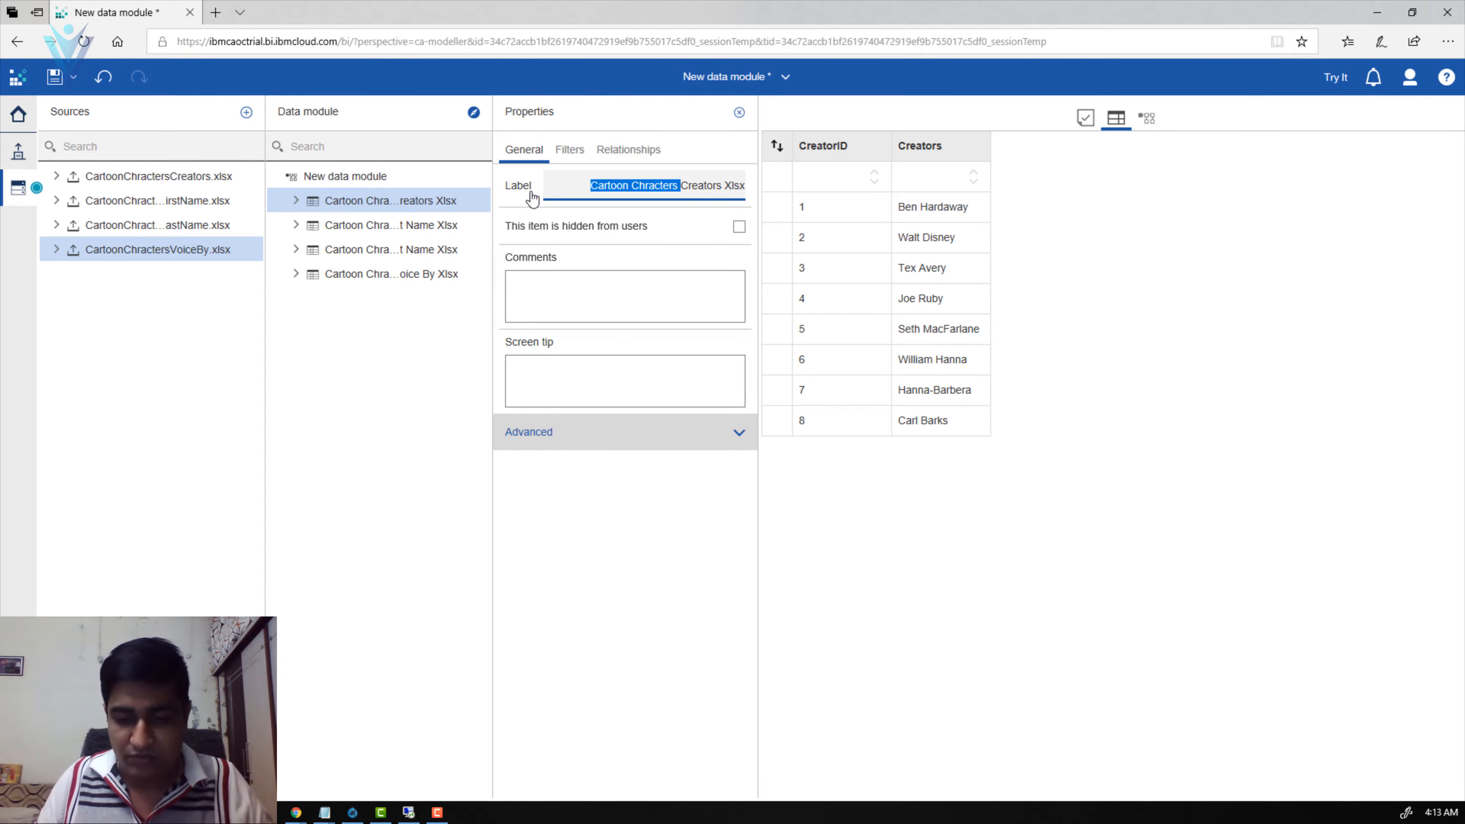
key("Delete")
key("Delete")
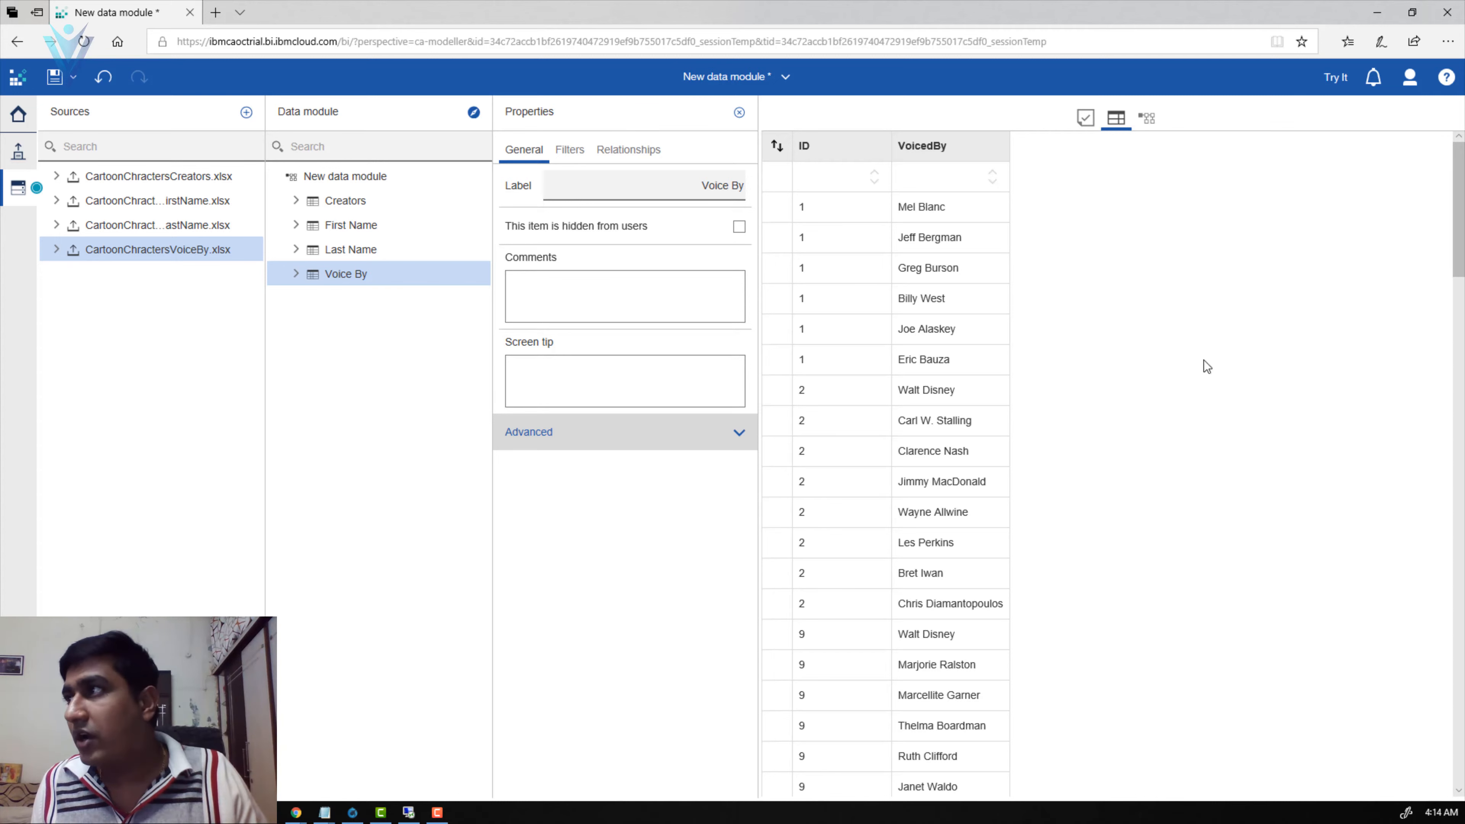
left_click(695, 391)
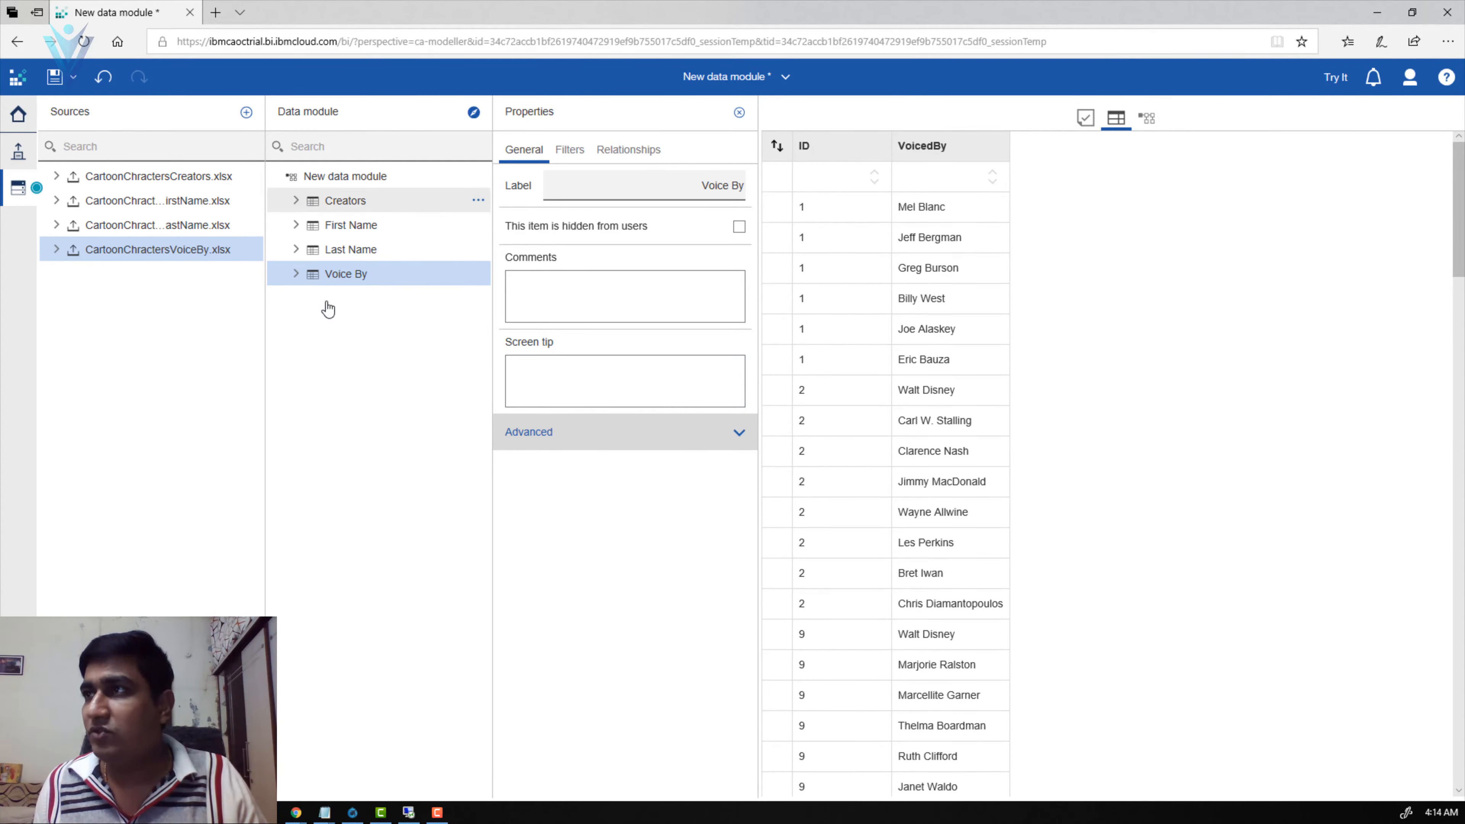
Step: Expand all the tables, set the usage of the First Name table's CID column to Identifier and close its properties
left_click(296, 275)
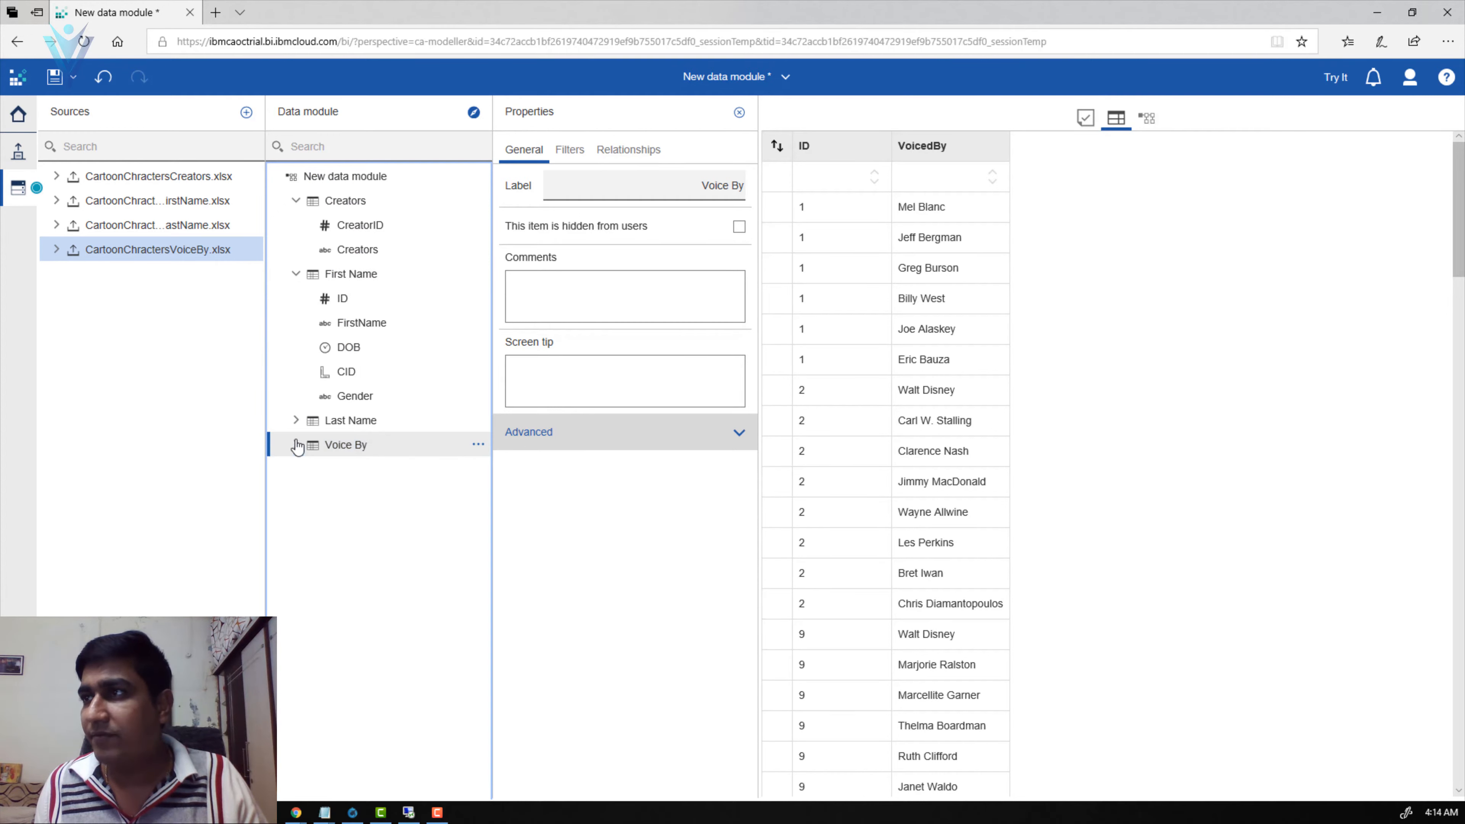
left_click(296, 420)
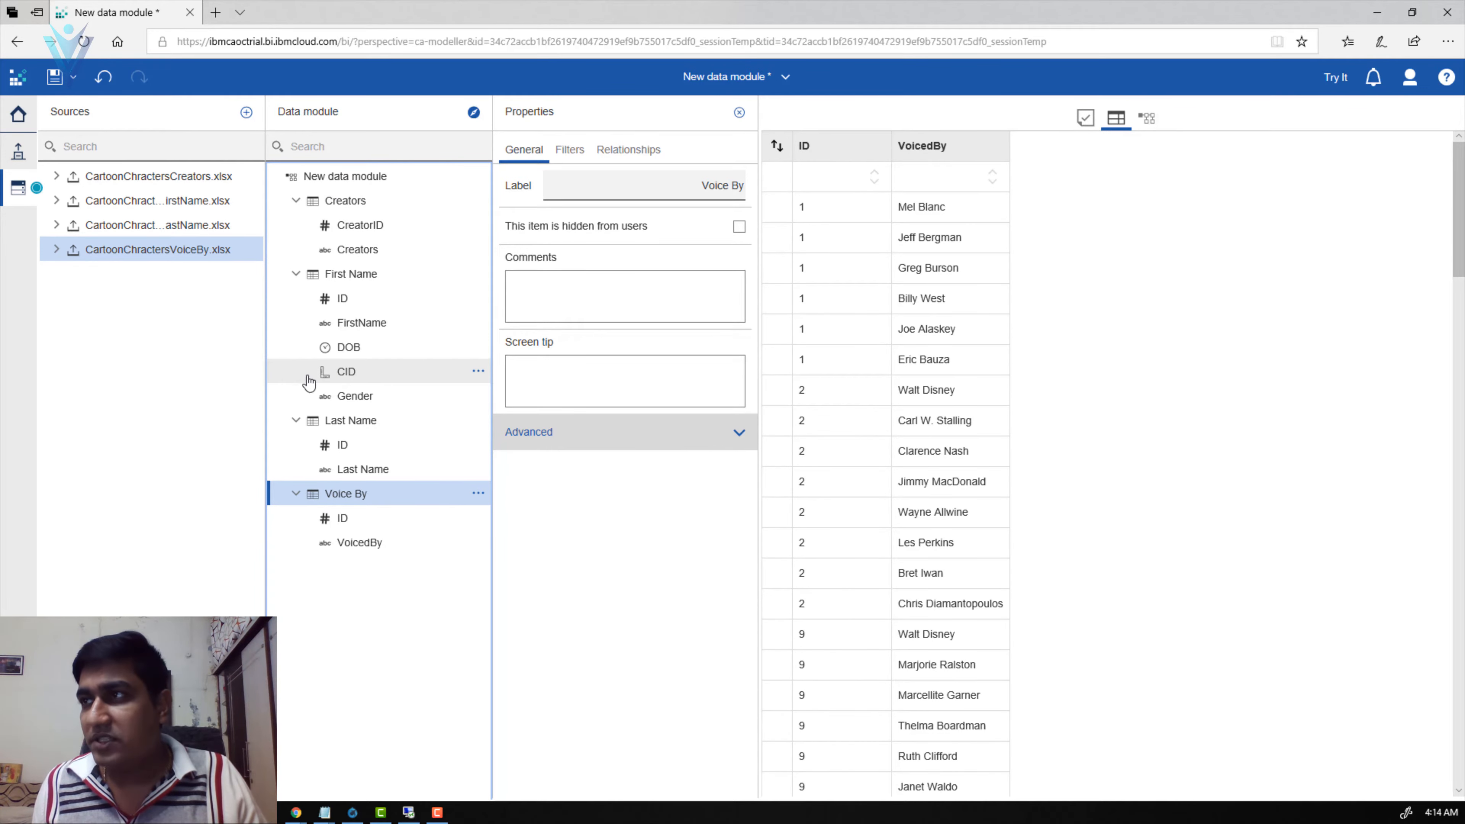
left_click(354, 376)
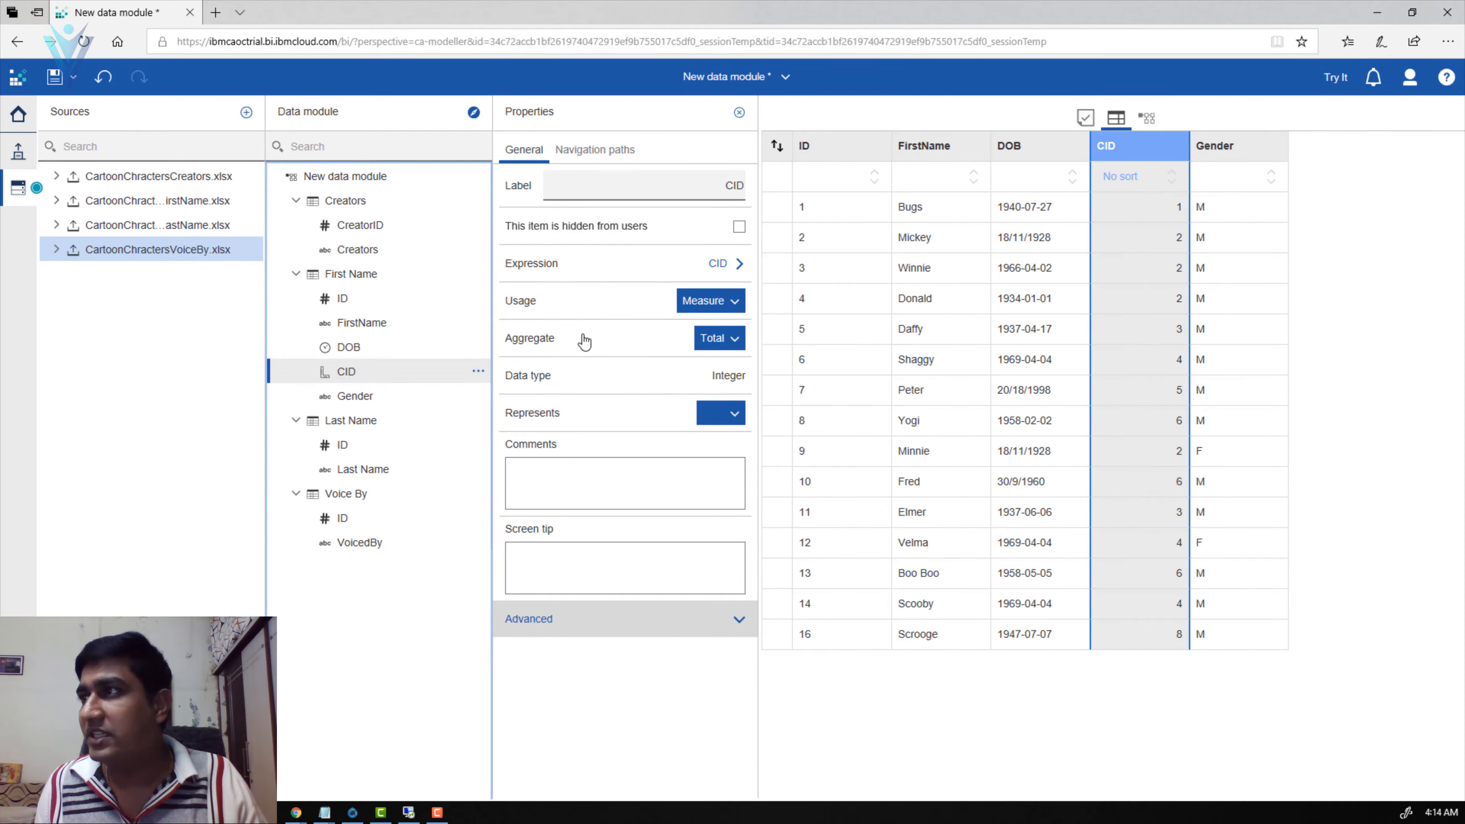
left_click(722, 303)
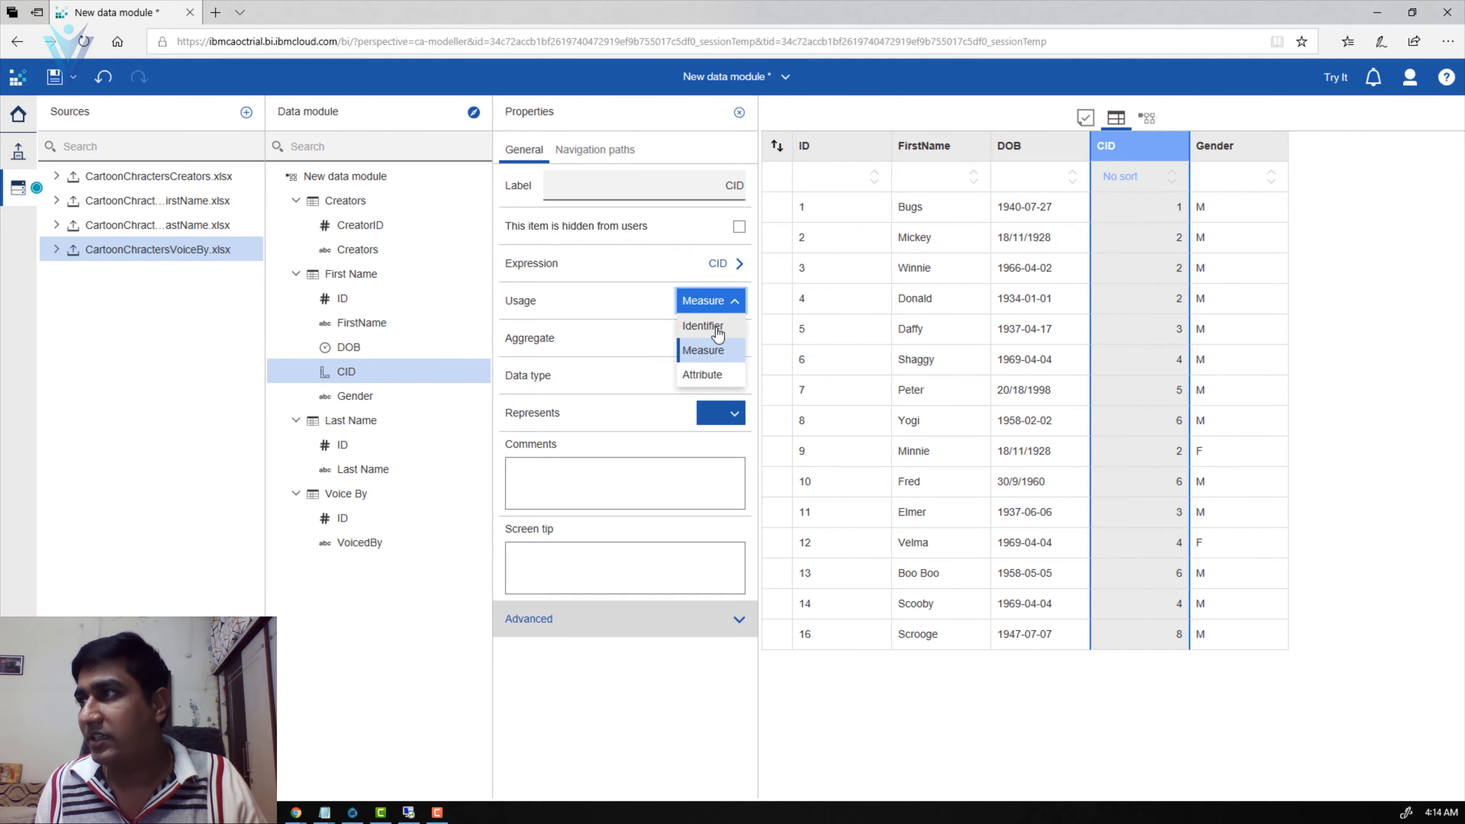
left_click(716, 328)
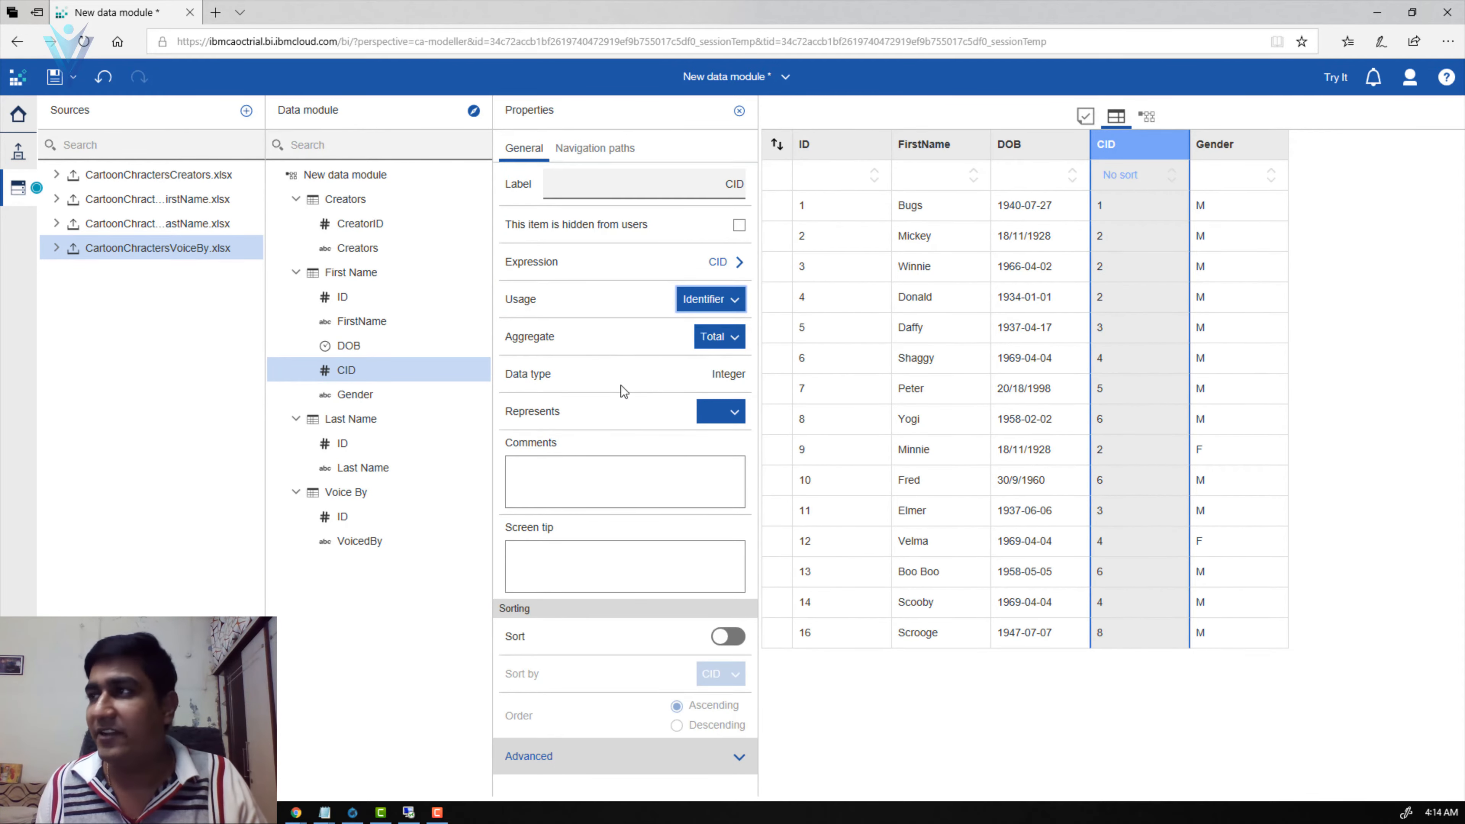
left_click(362, 656)
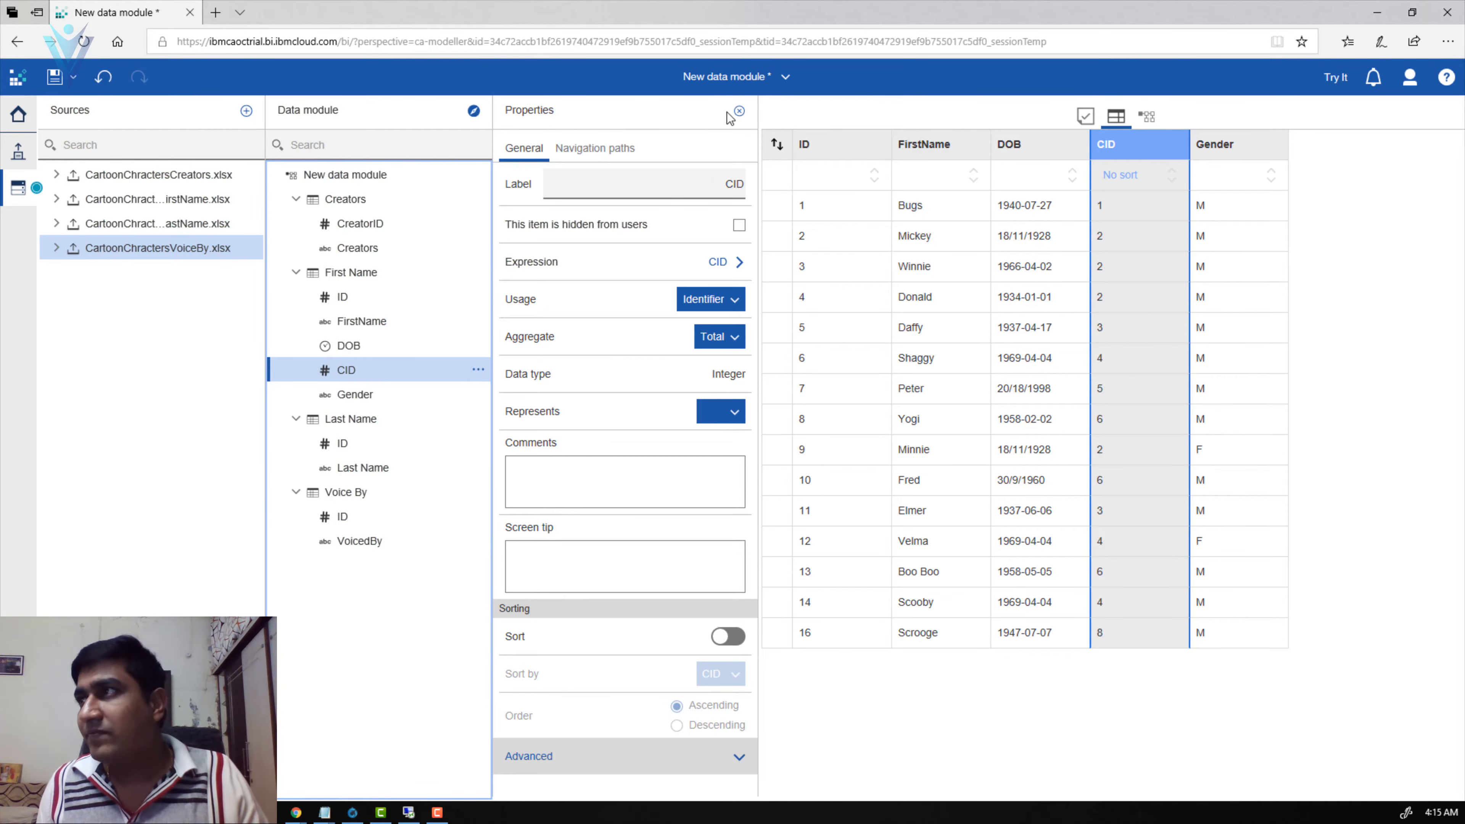
left_click(739, 114)
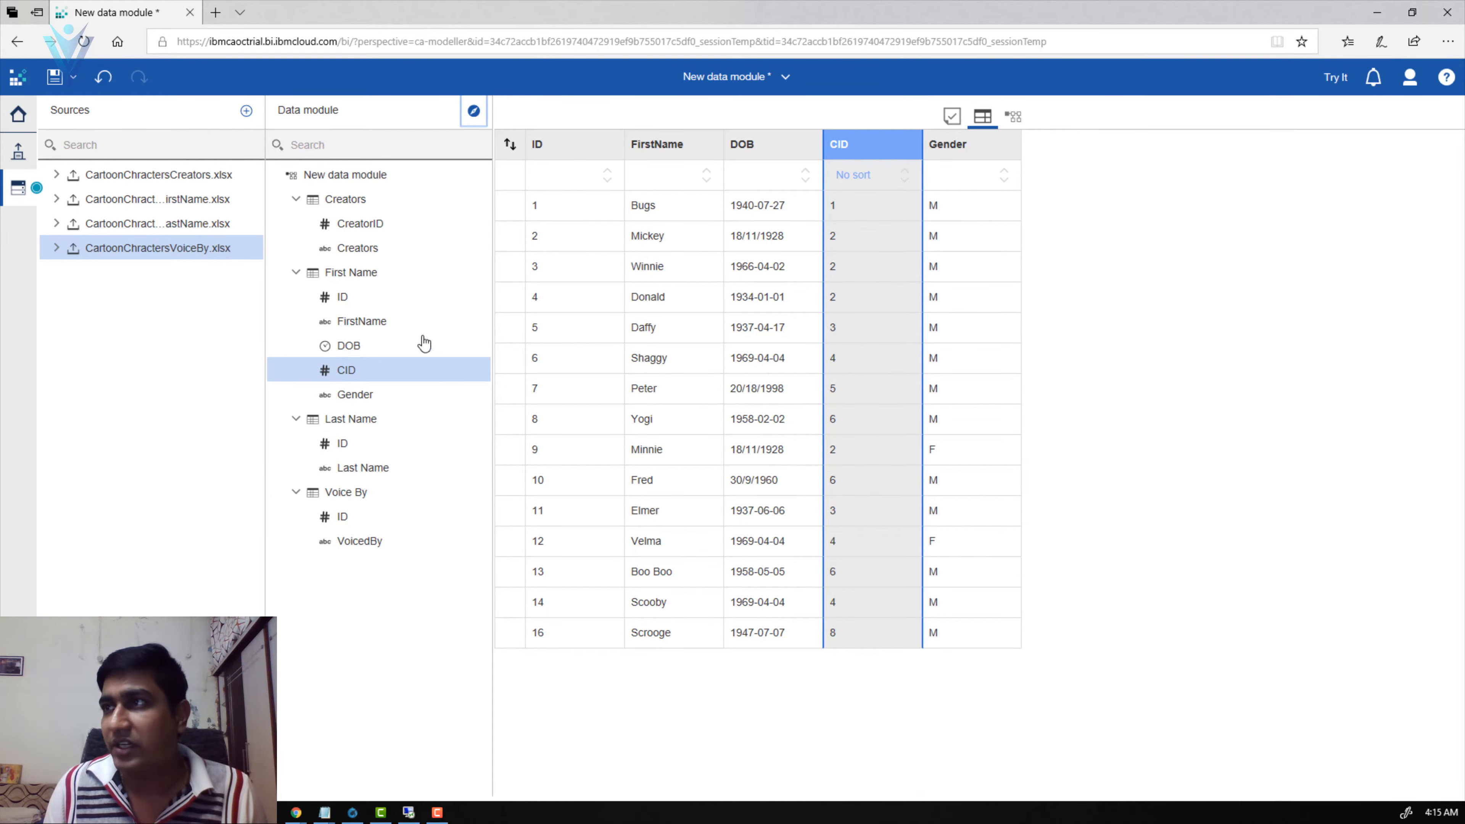
Step: Review the data in the First Name and Last Name tables, including the row for Mickey
left_click(414, 287)
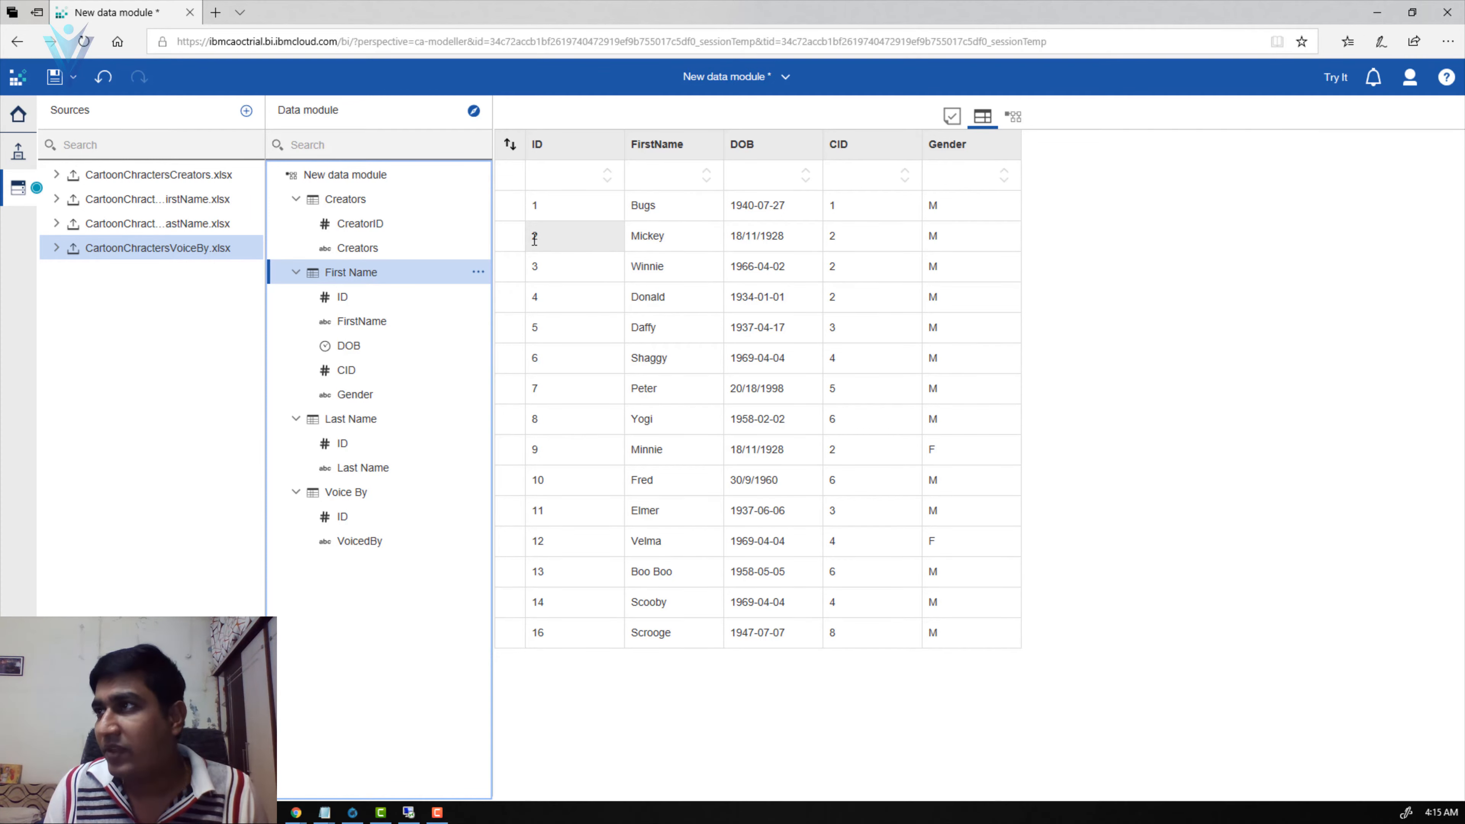
left_click_drag(666, 235, 623, 241)
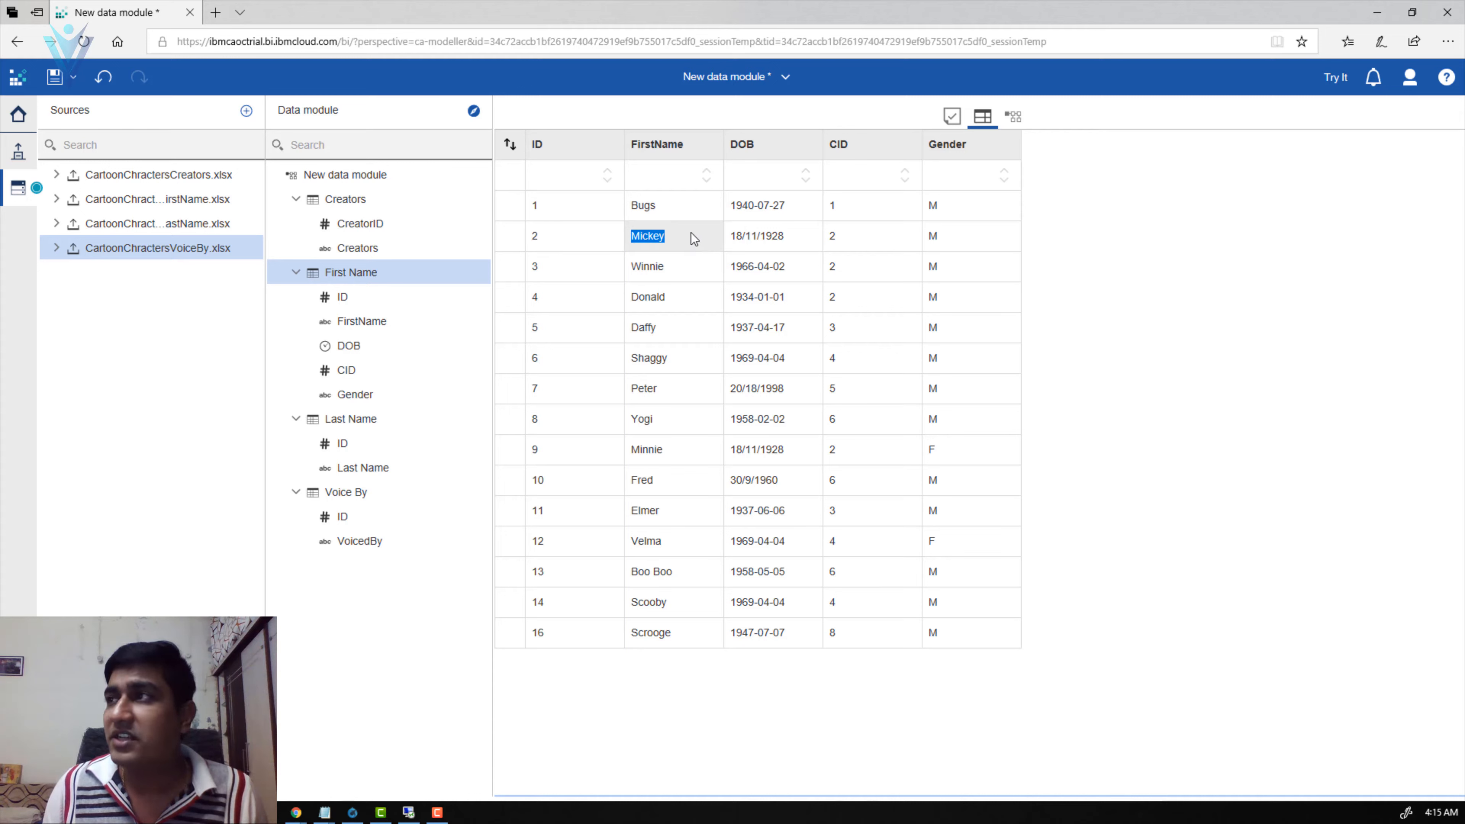
left_click(365, 425)
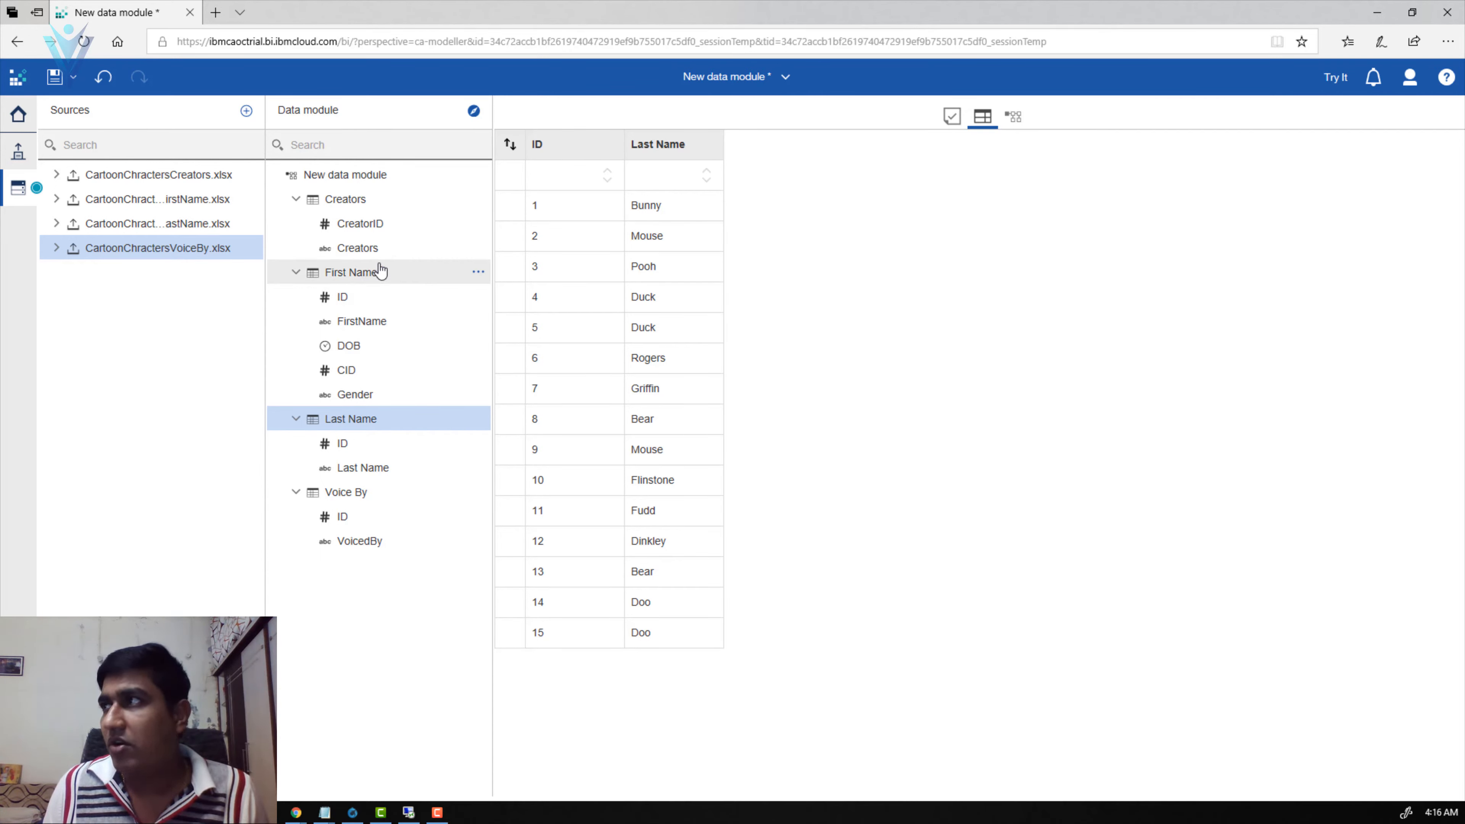
Step: Show the data module as a diagram and arrange First Name, Last Name, Creators and Voice By in two rows of two
left_click(1013, 117)
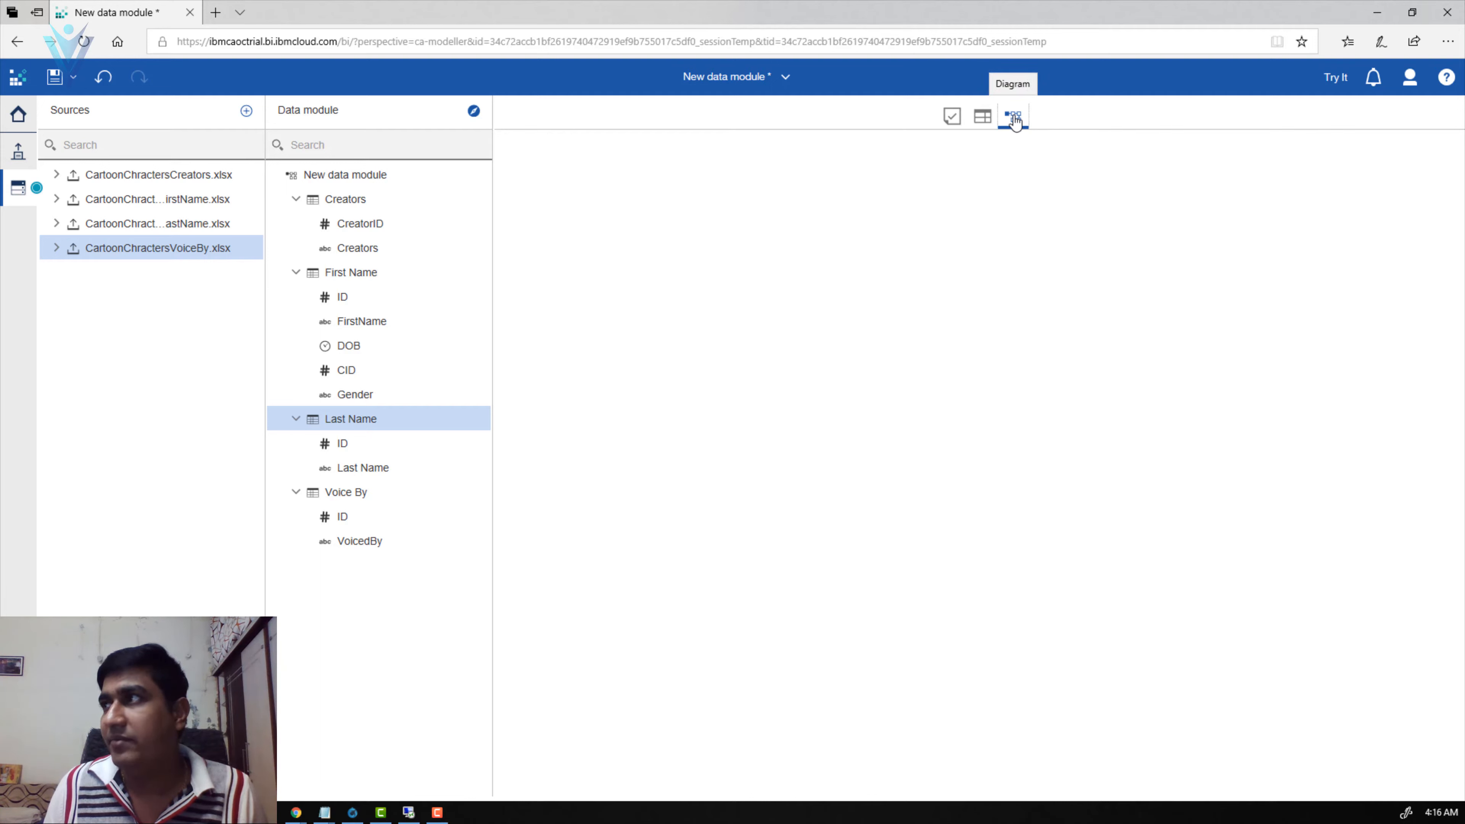
left_click(356, 274)
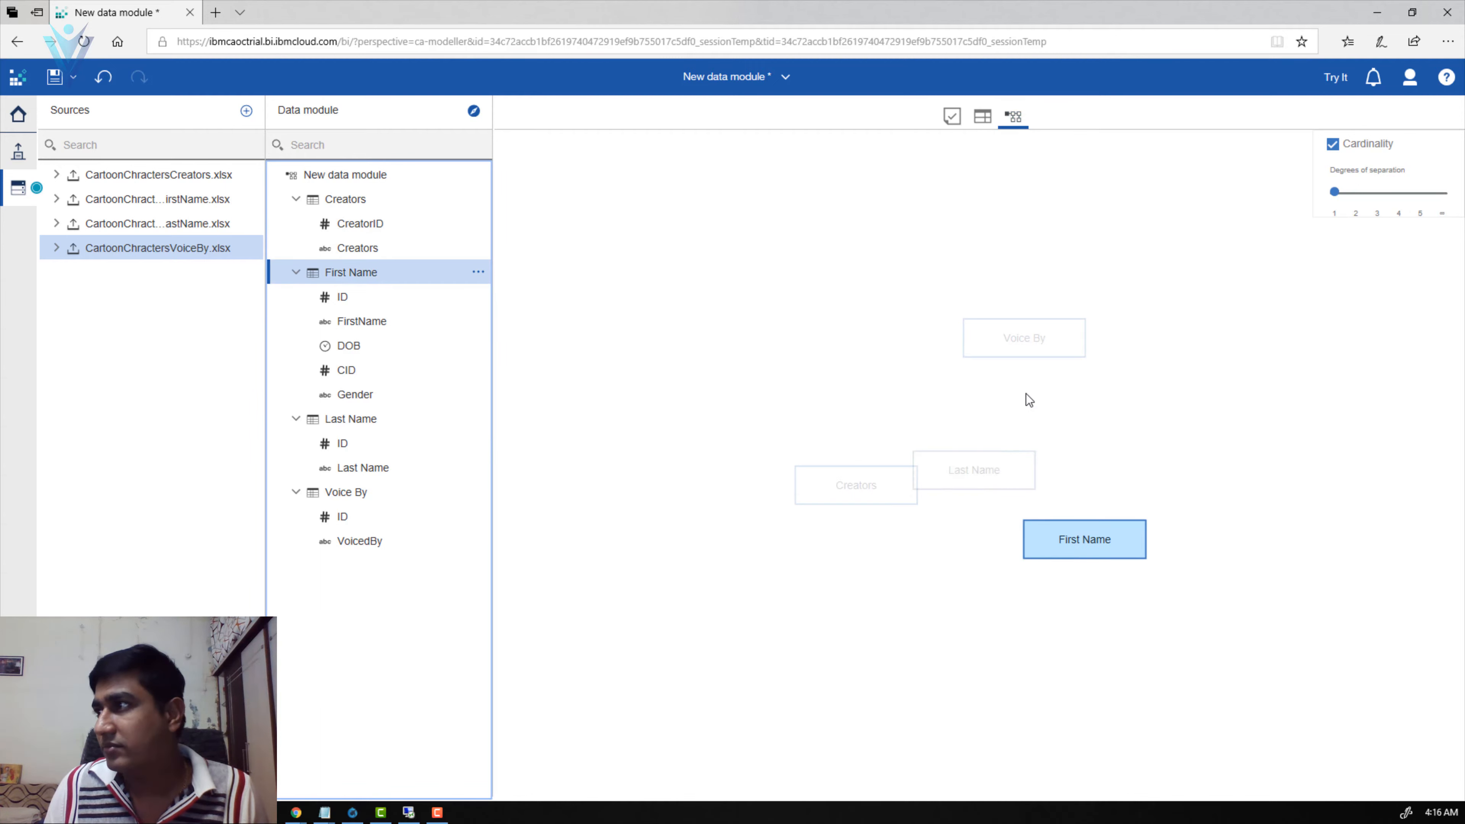
left_click_drag(1099, 539, 701, 257)
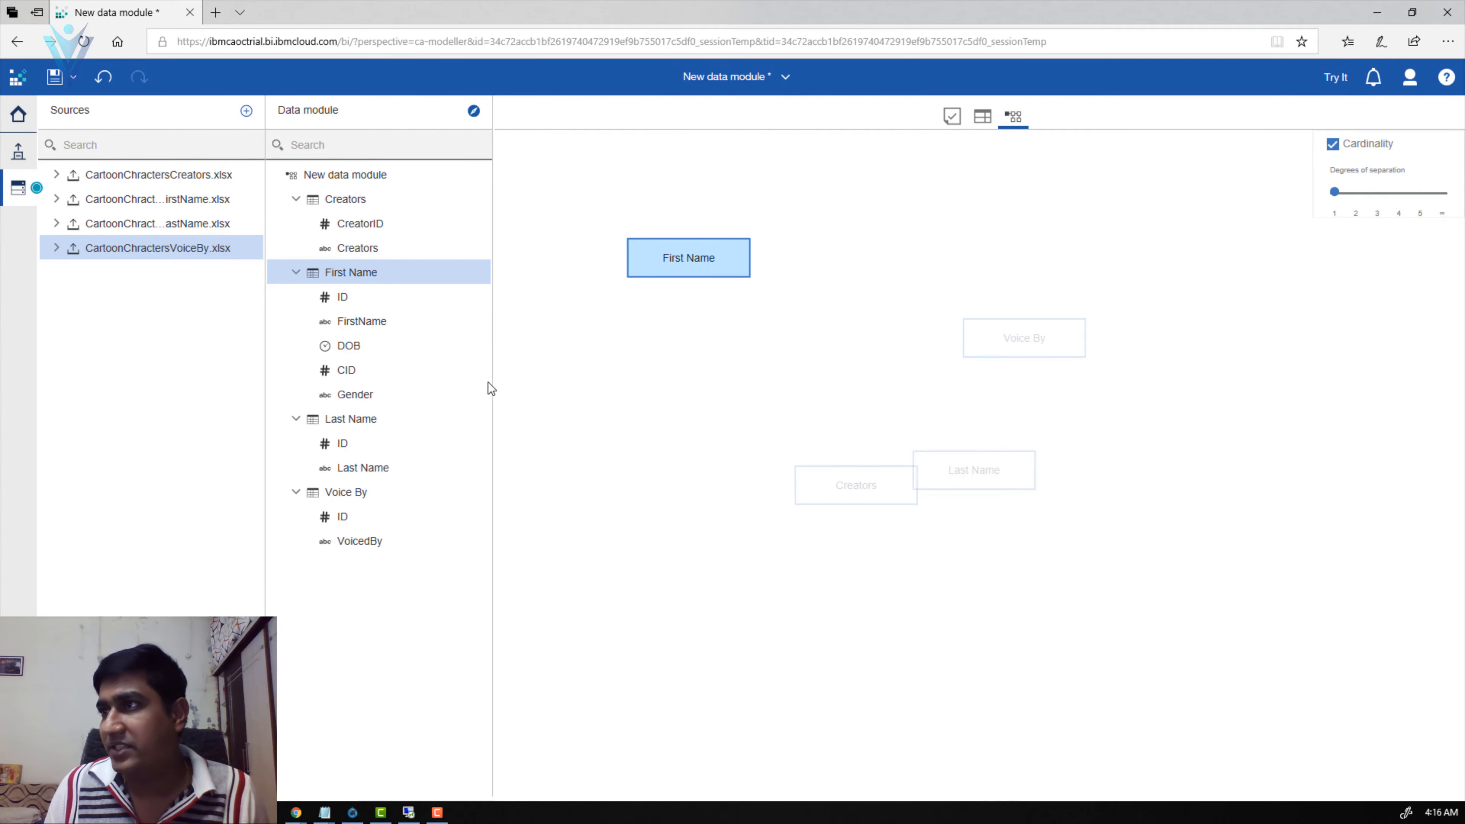
left_click(363, 430)
left_click_drag(989, 492, 903, 408)
left_click_drag(872, 317, 909, 255)
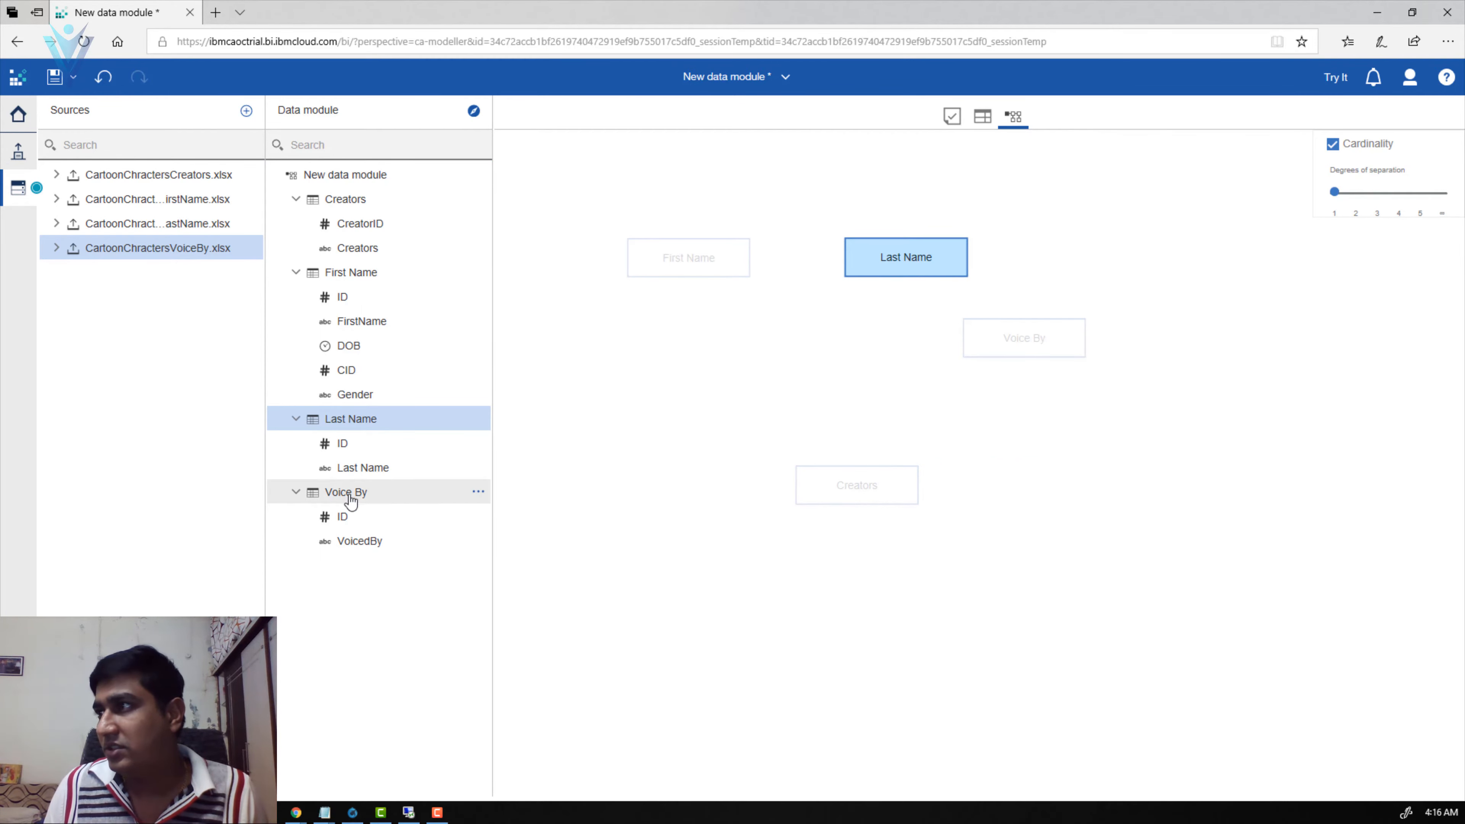
left_click_drag(886, 497, 720, 390)
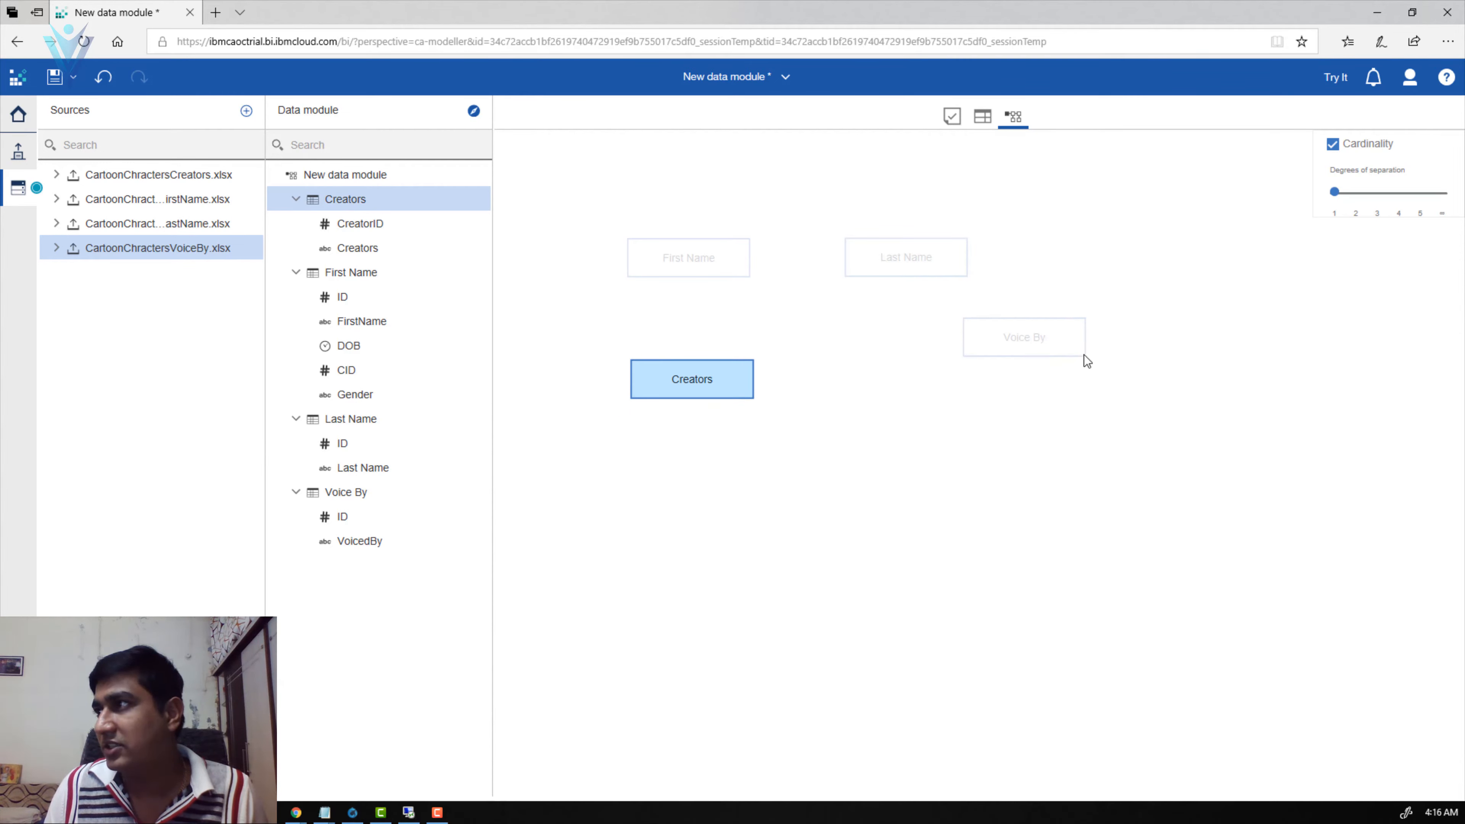
left_click(999, 346)
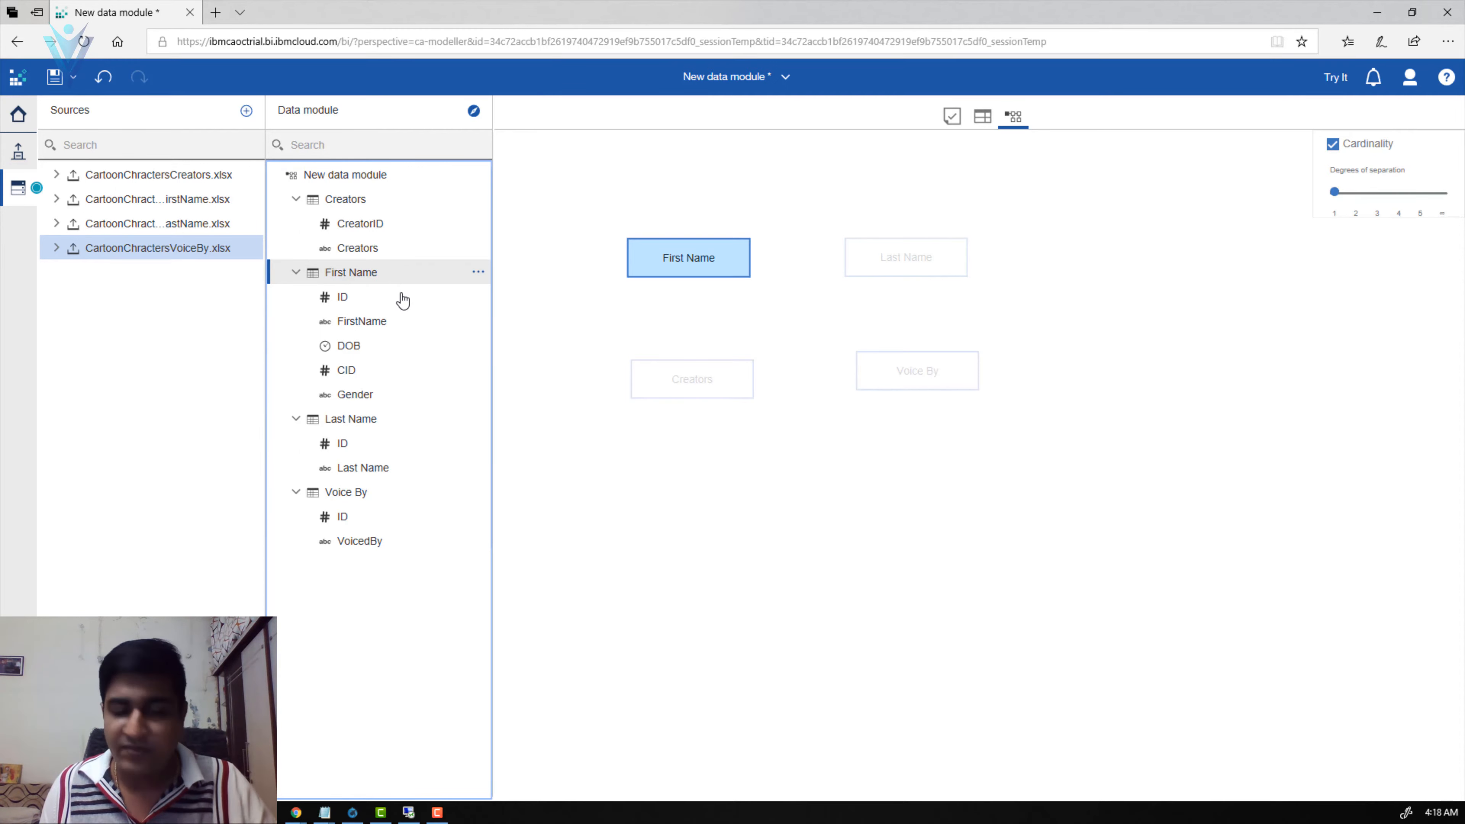
Step: Start a relationship between the First Name and Last Name tables and match their ID columns
left_click(377, 426, "ctrl")
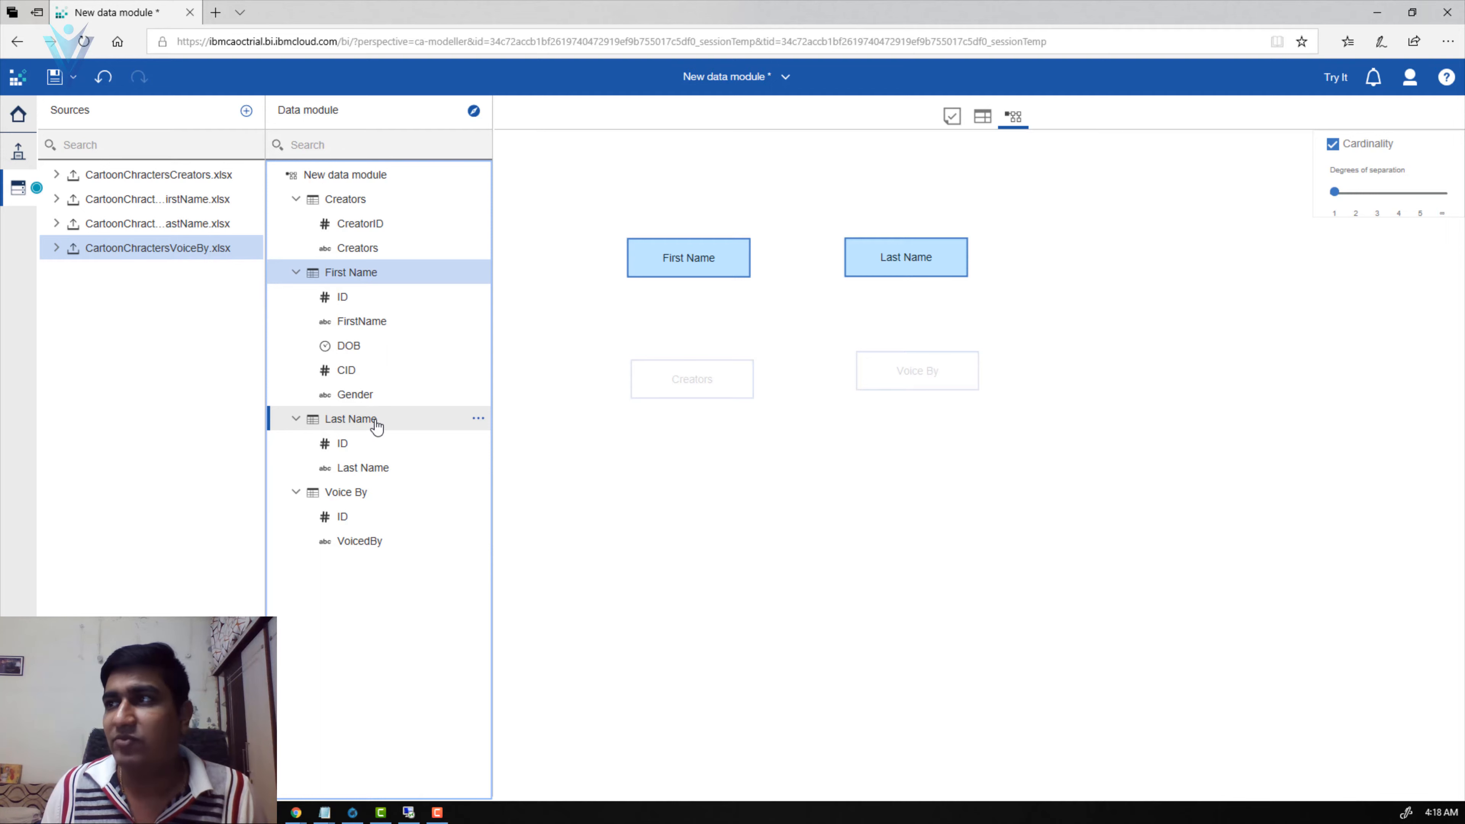
right_click(377, 425)
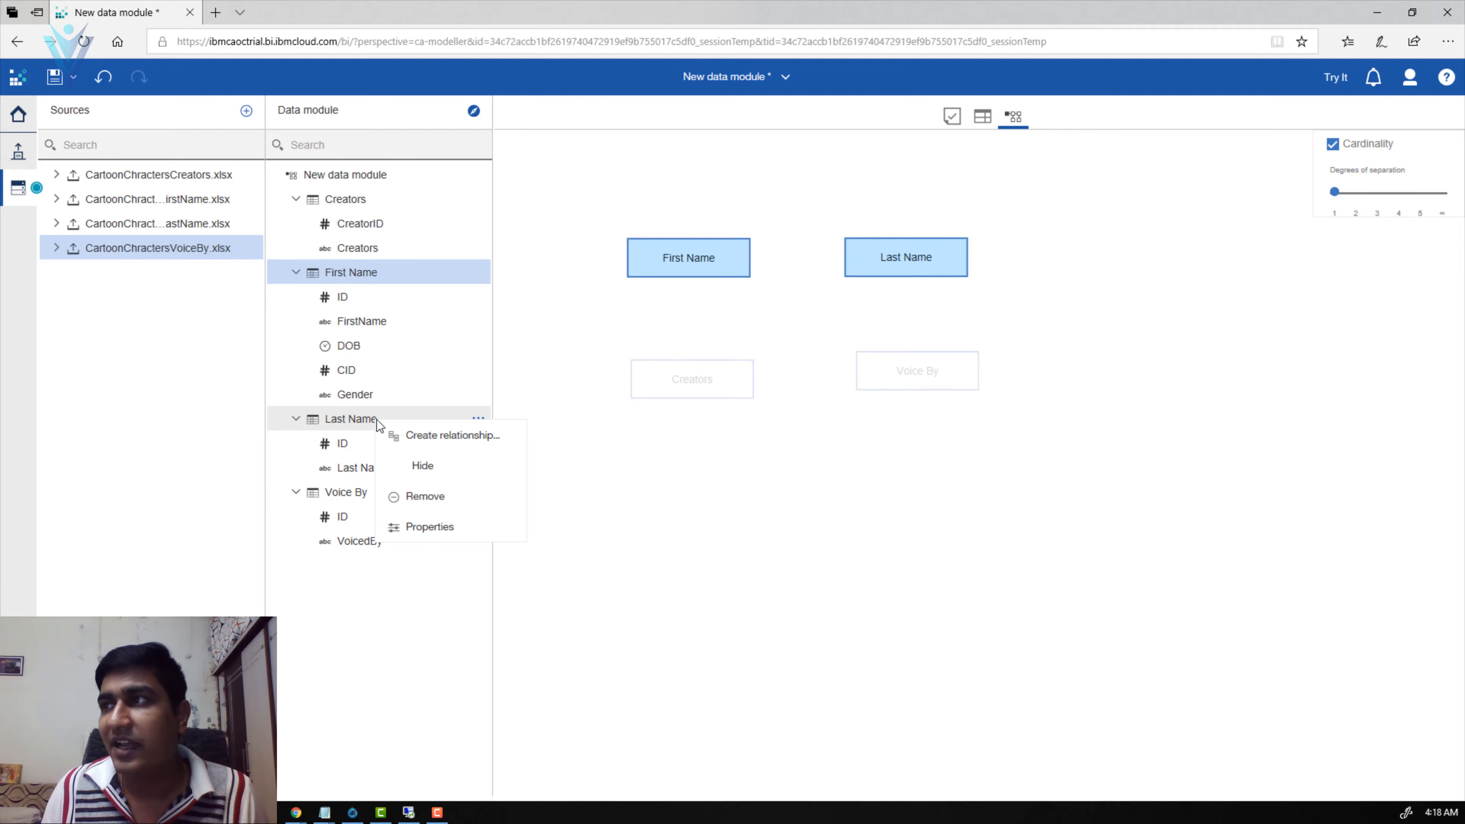
left_click(430, 443)
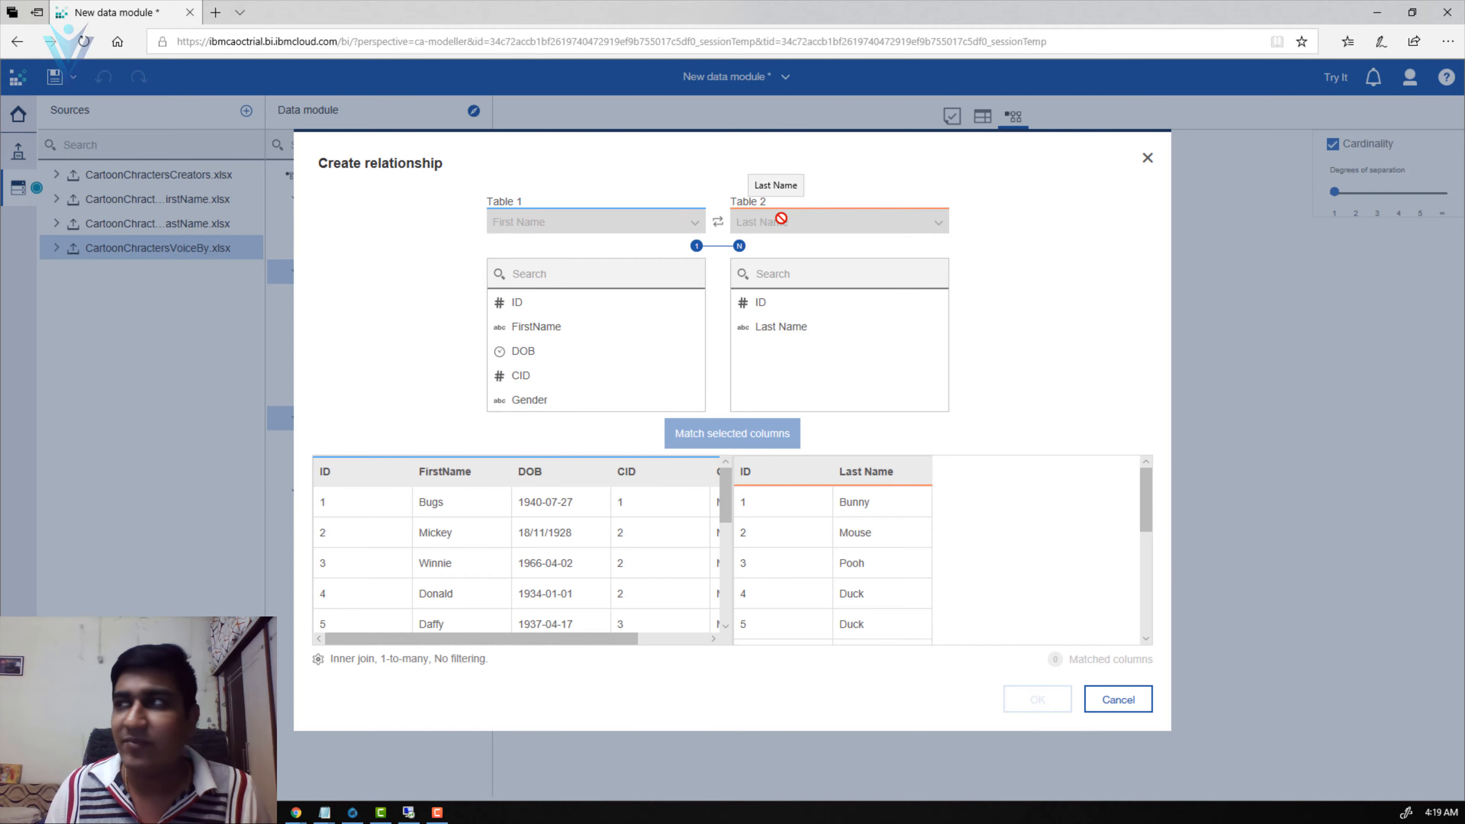
left_click(531, 306)
left_click(755, 304)
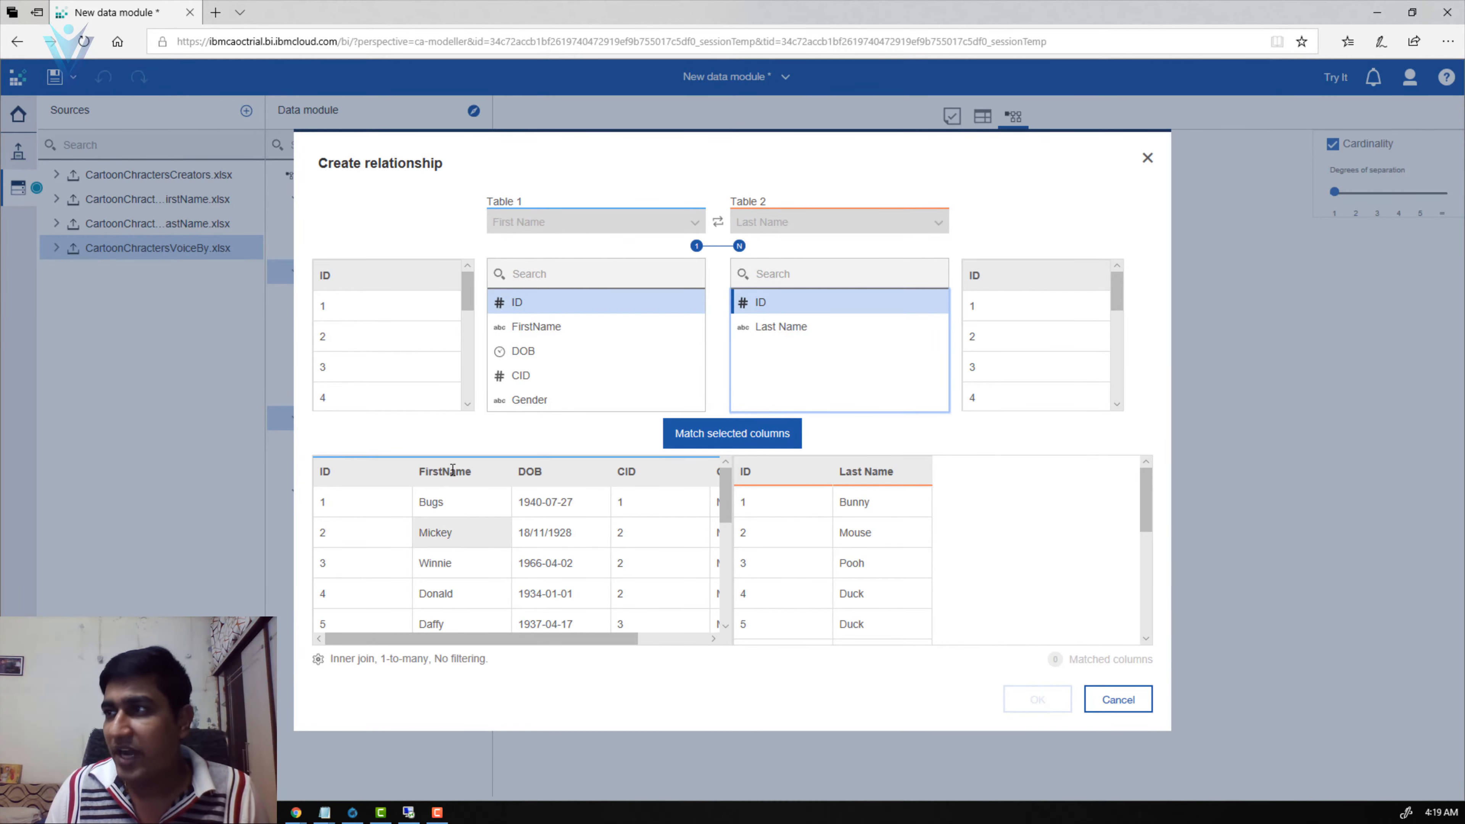
mouse_move(728, 468)
left_mouse_down()
mouse_move(728, 540)
mouse_move(726, 470)
left_mouse_up()
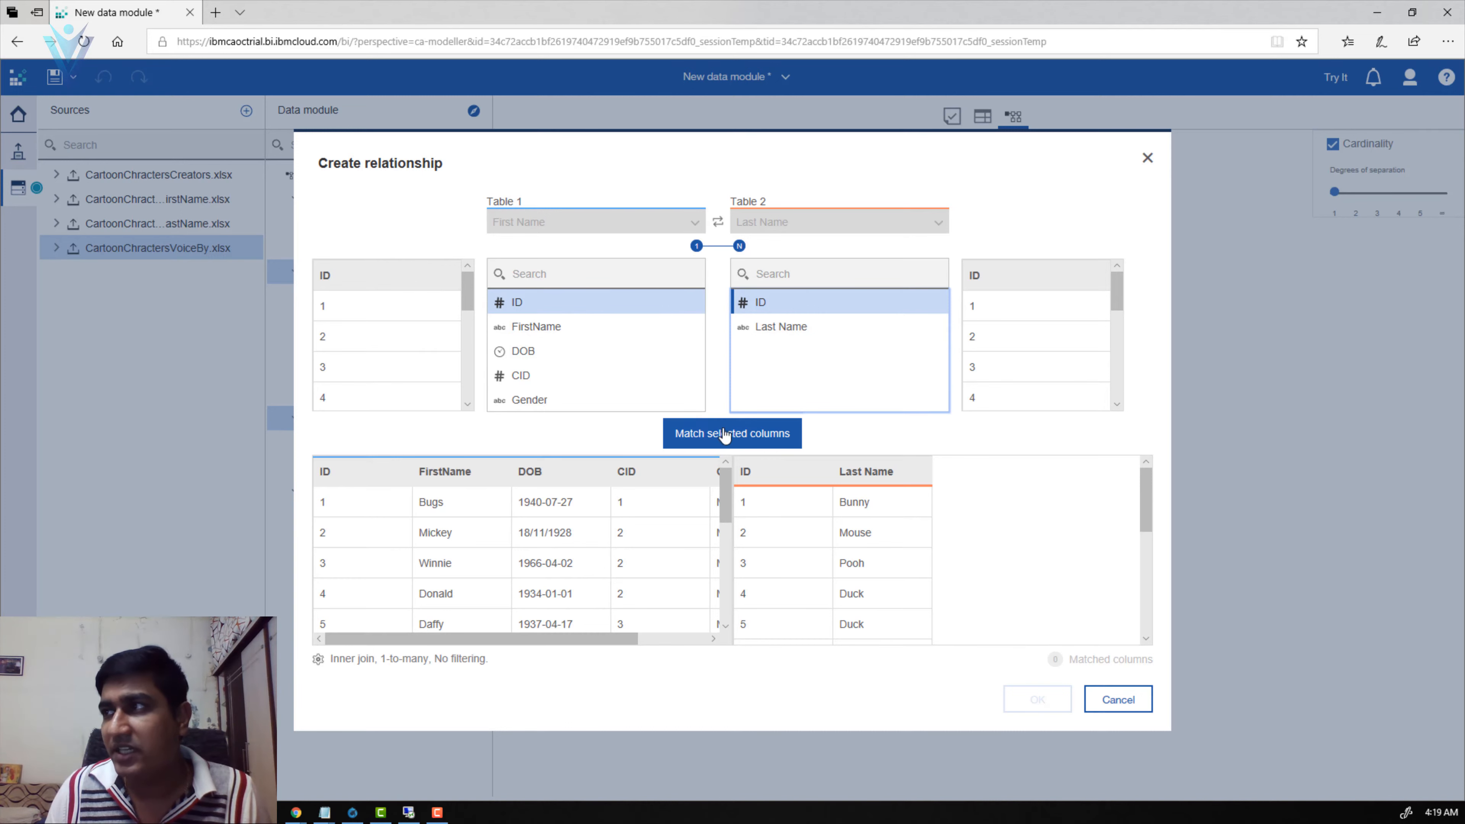
left_click(768, 436)
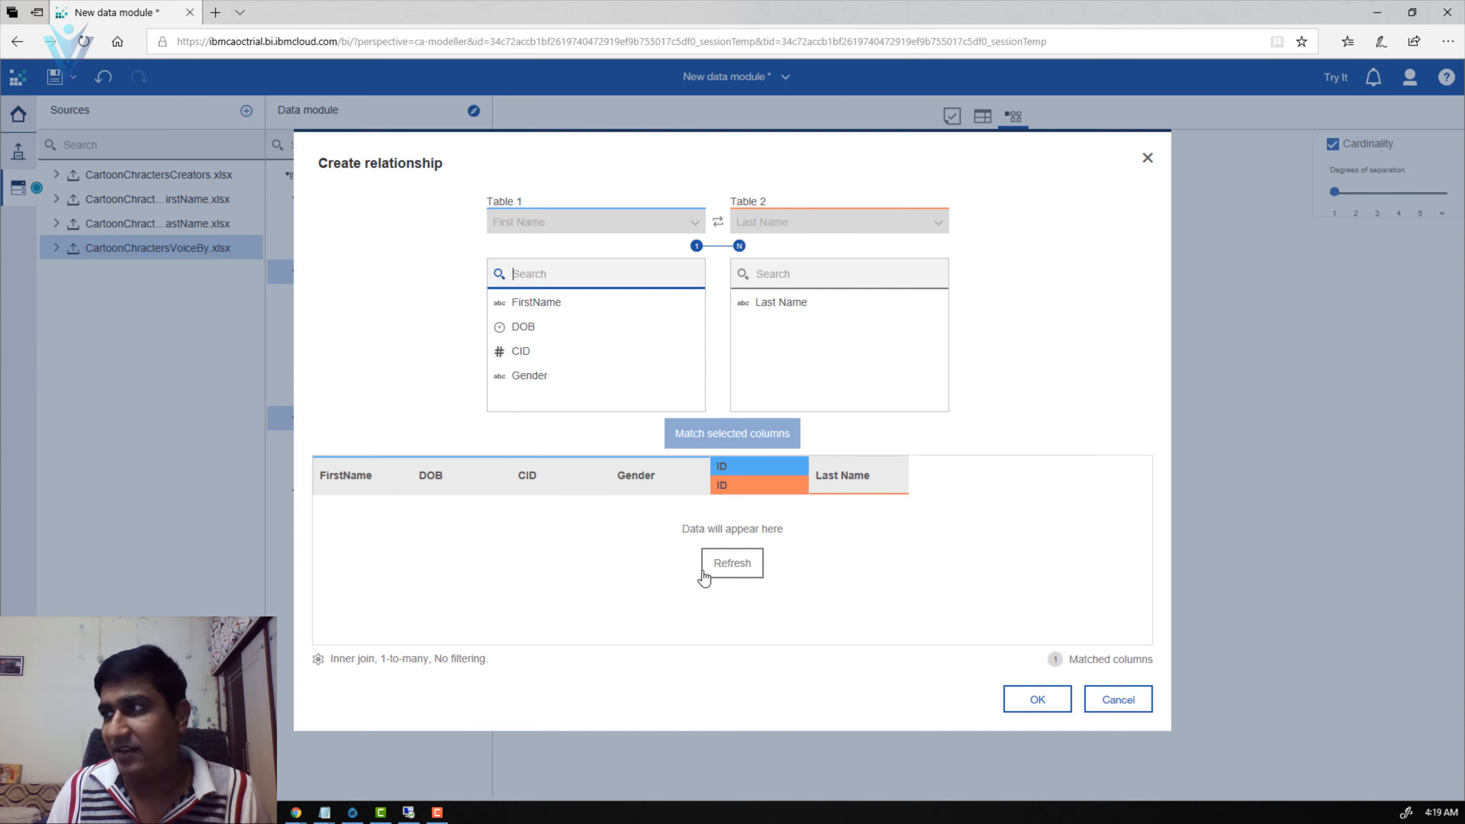
Step: Refresh the joined data preview, look through its rows and confirm the First Name to Last Name relationship
left_click(726, 569)
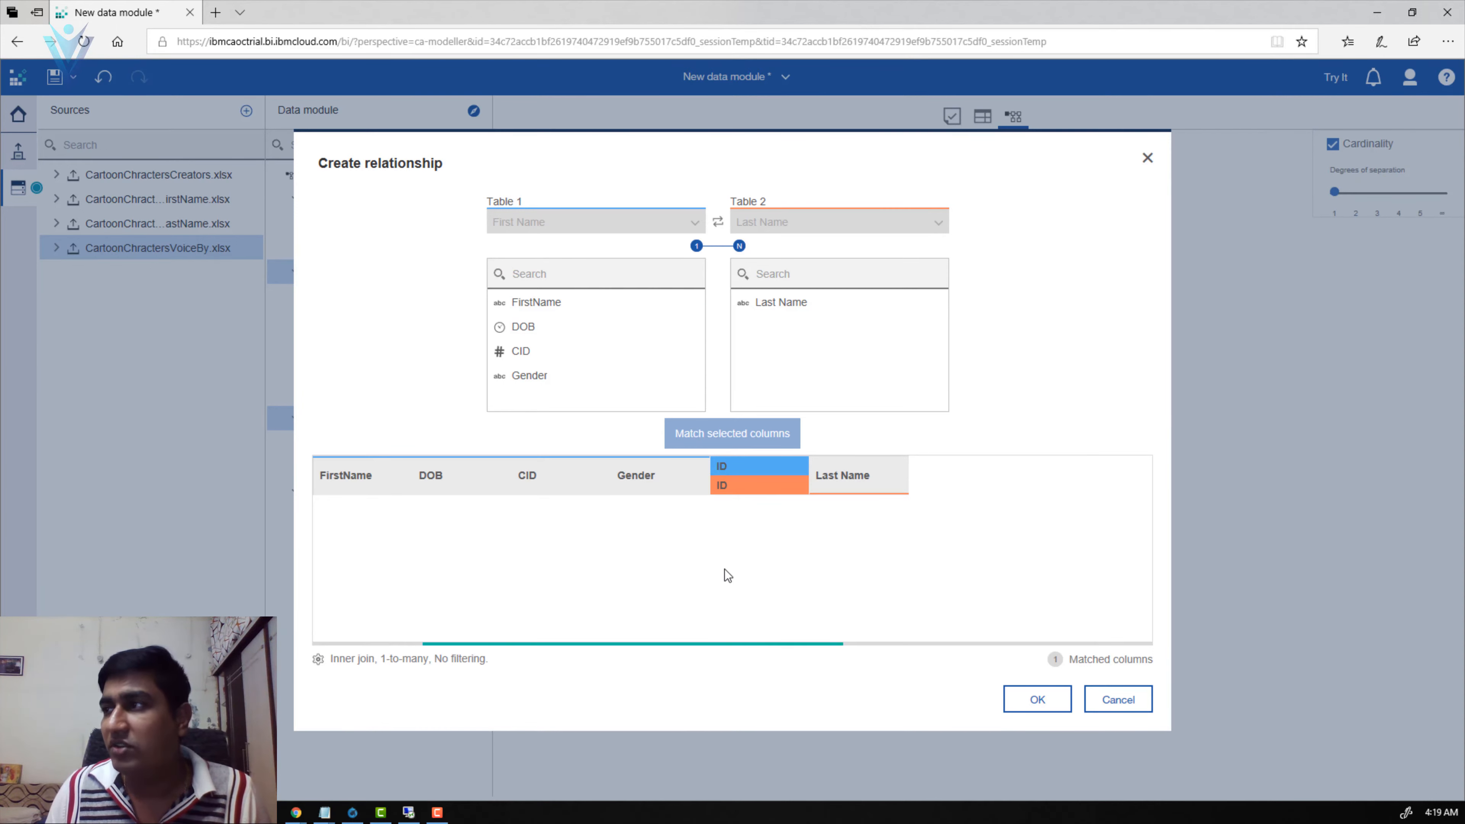
scroll(724, 569, "down", 2)
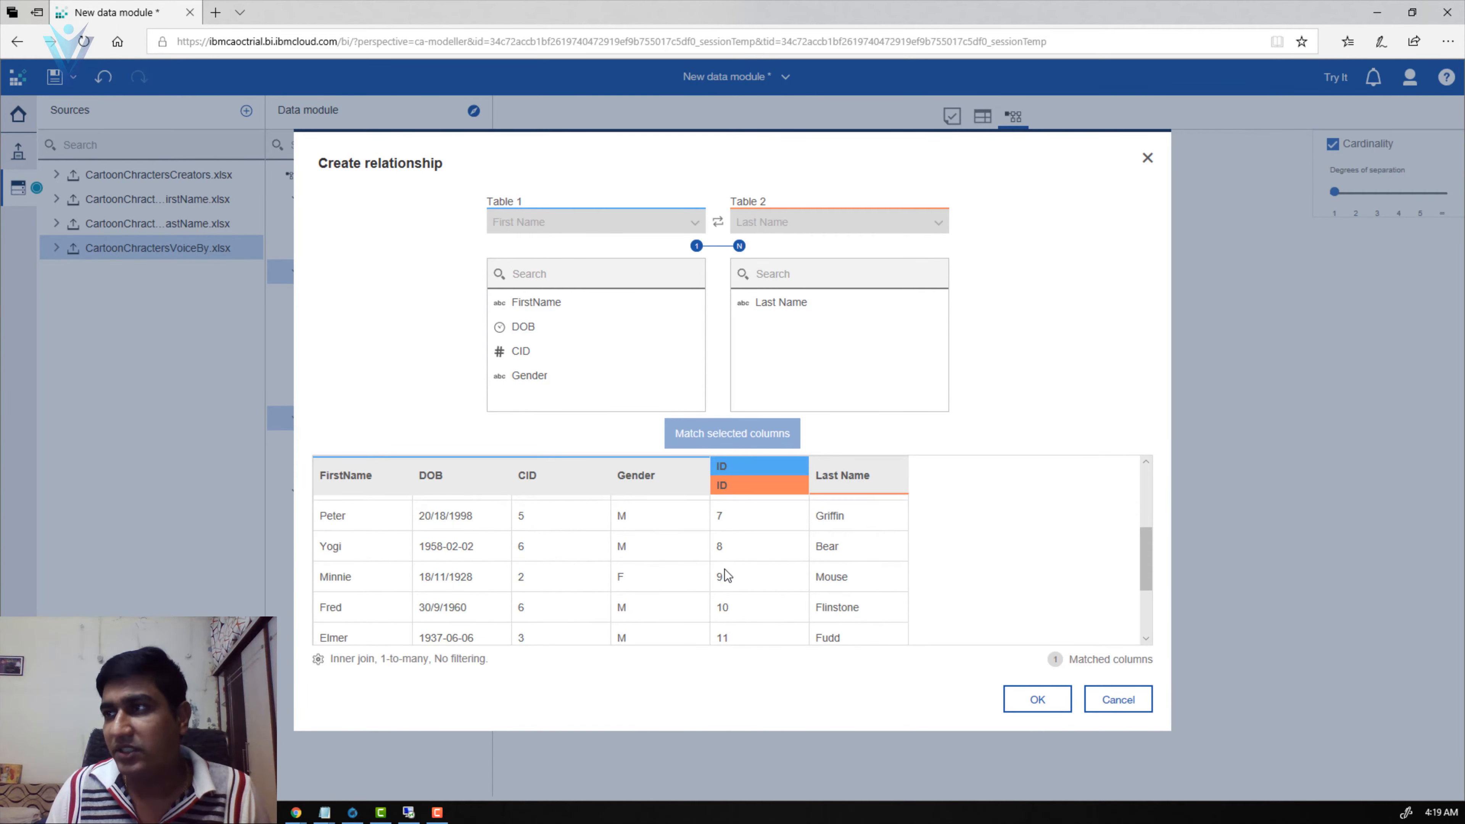
scroll(724, 569, "down", 3)
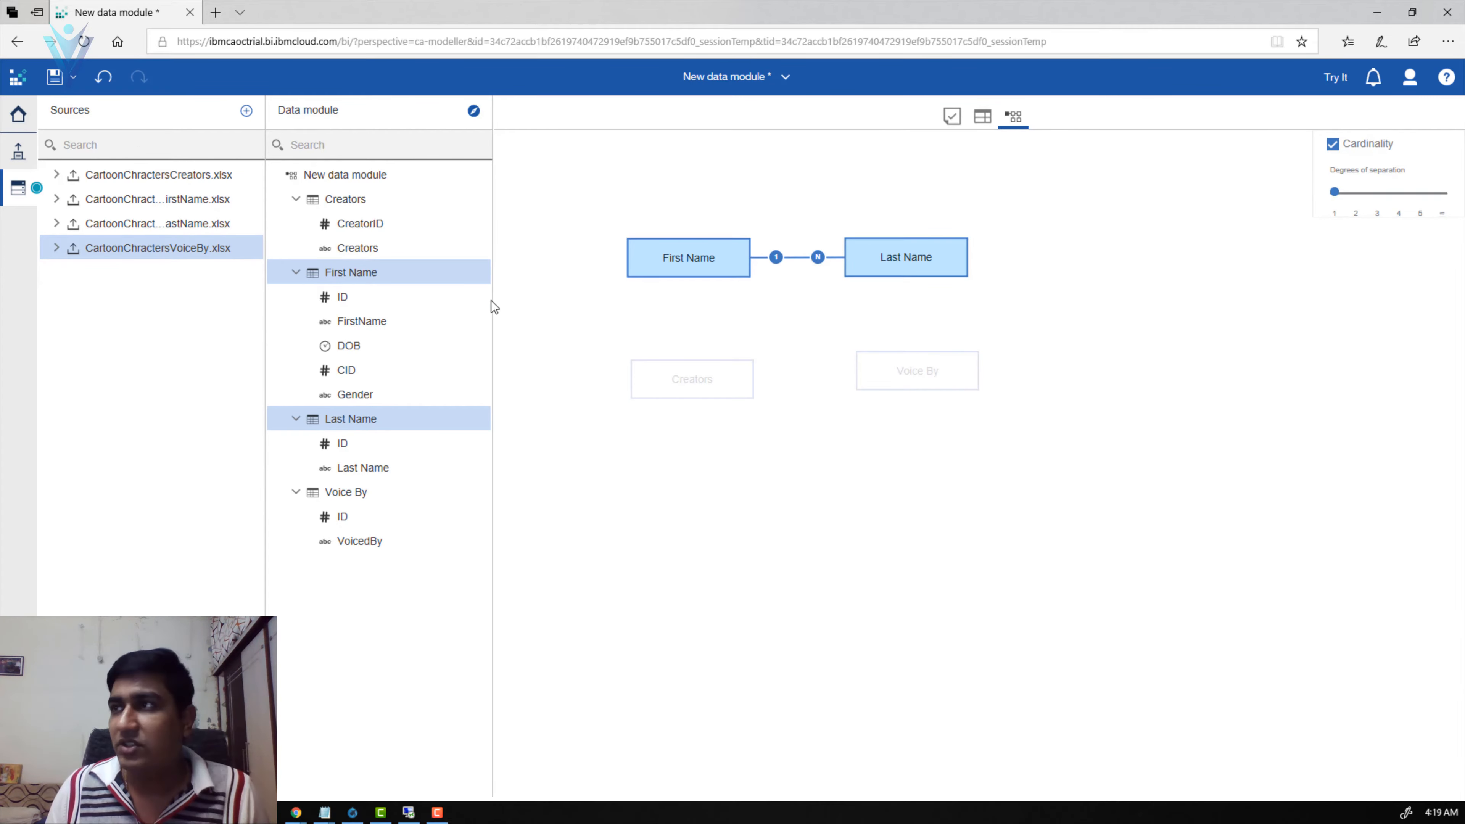
Step: Remove the relationship between the First Name and Last Name tables from the diagram
right_click(797, 264)
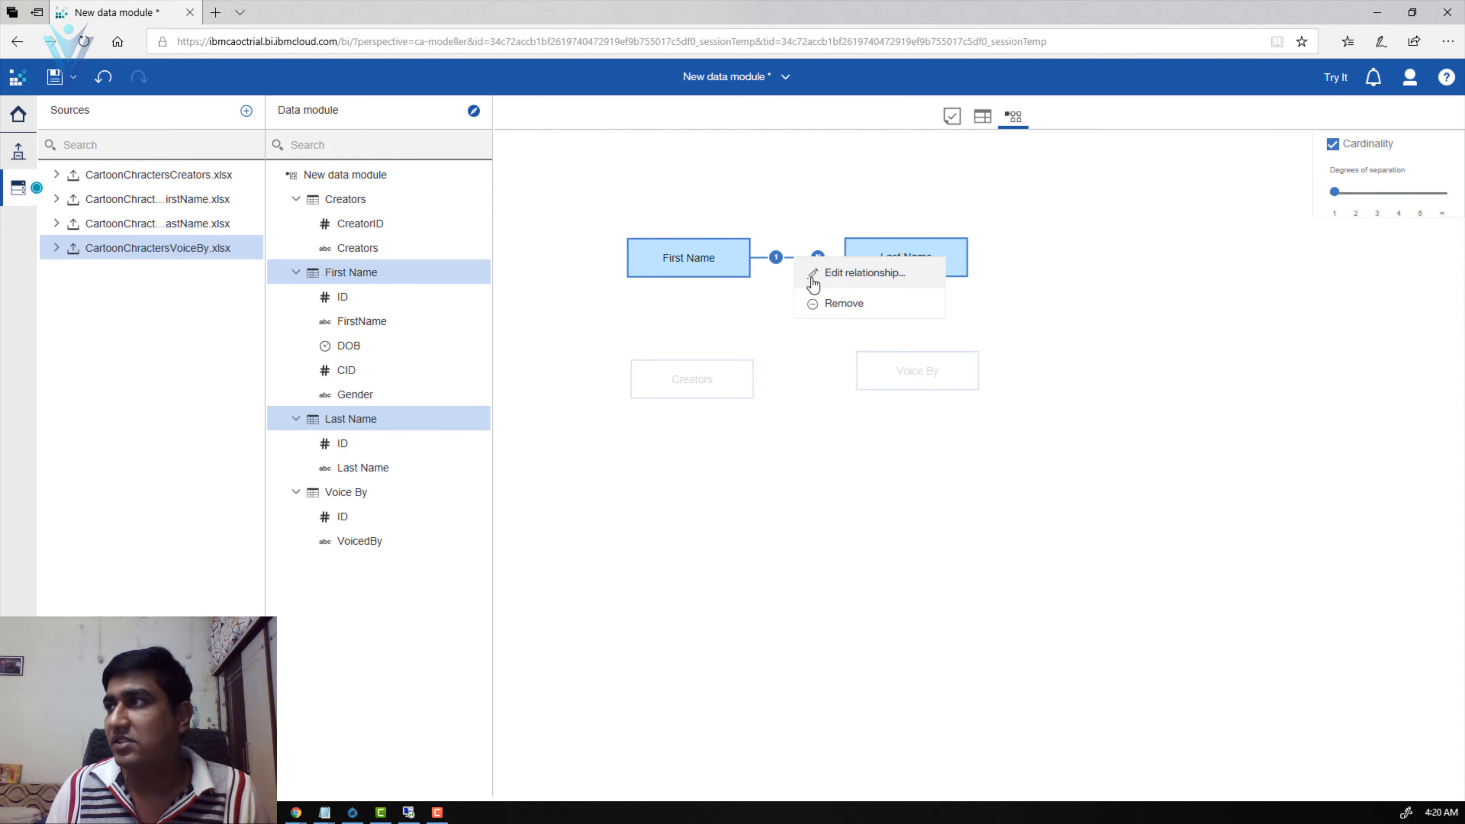
left_click(836, 307)
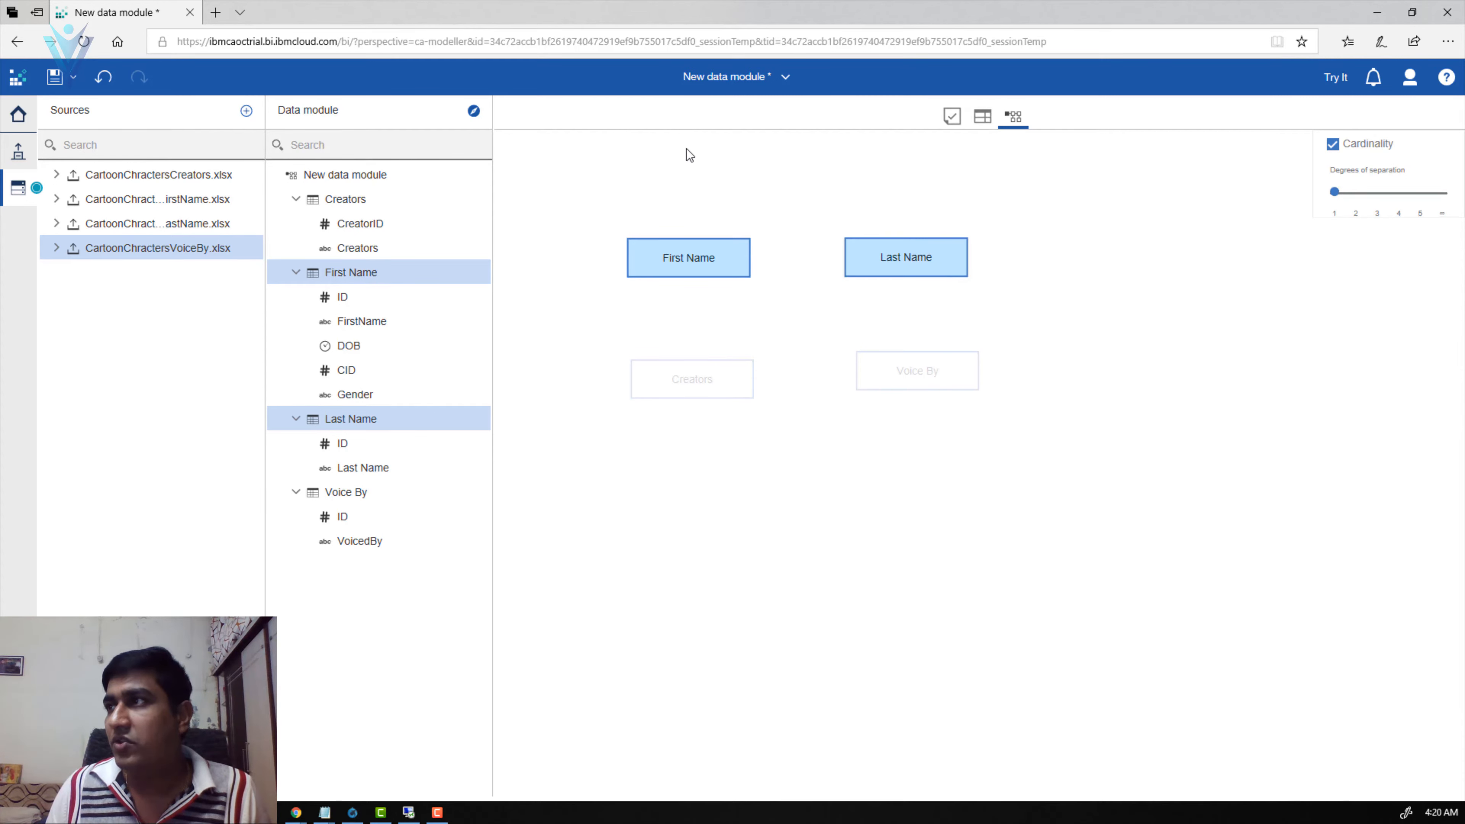
right_click(709, 264)
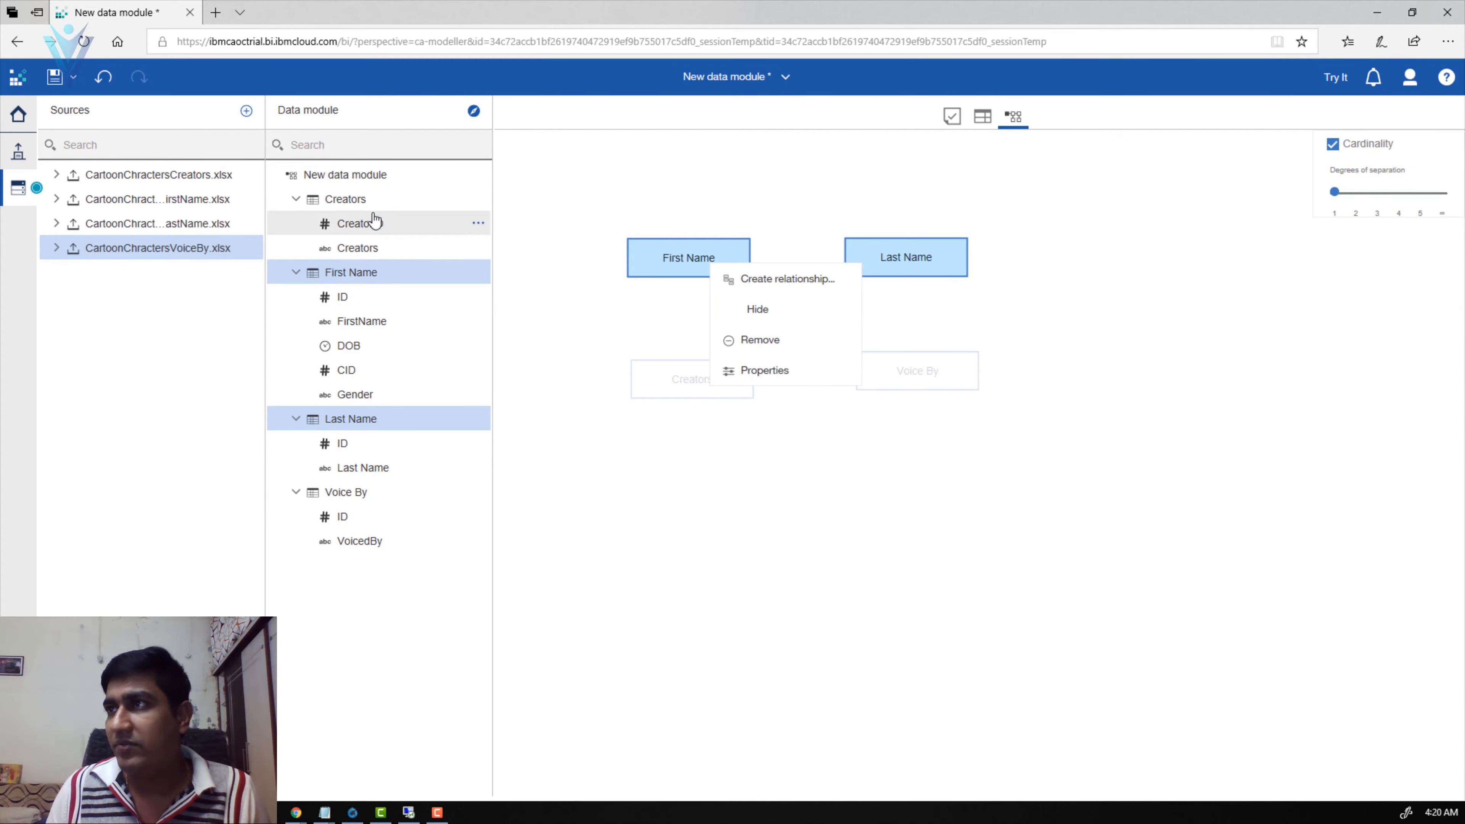
left_click(364, 202)
Step: Create a 1-to-many inner join relationship from First Name to Last Name, matching the ID columns of both tables
left_click(360, 273)
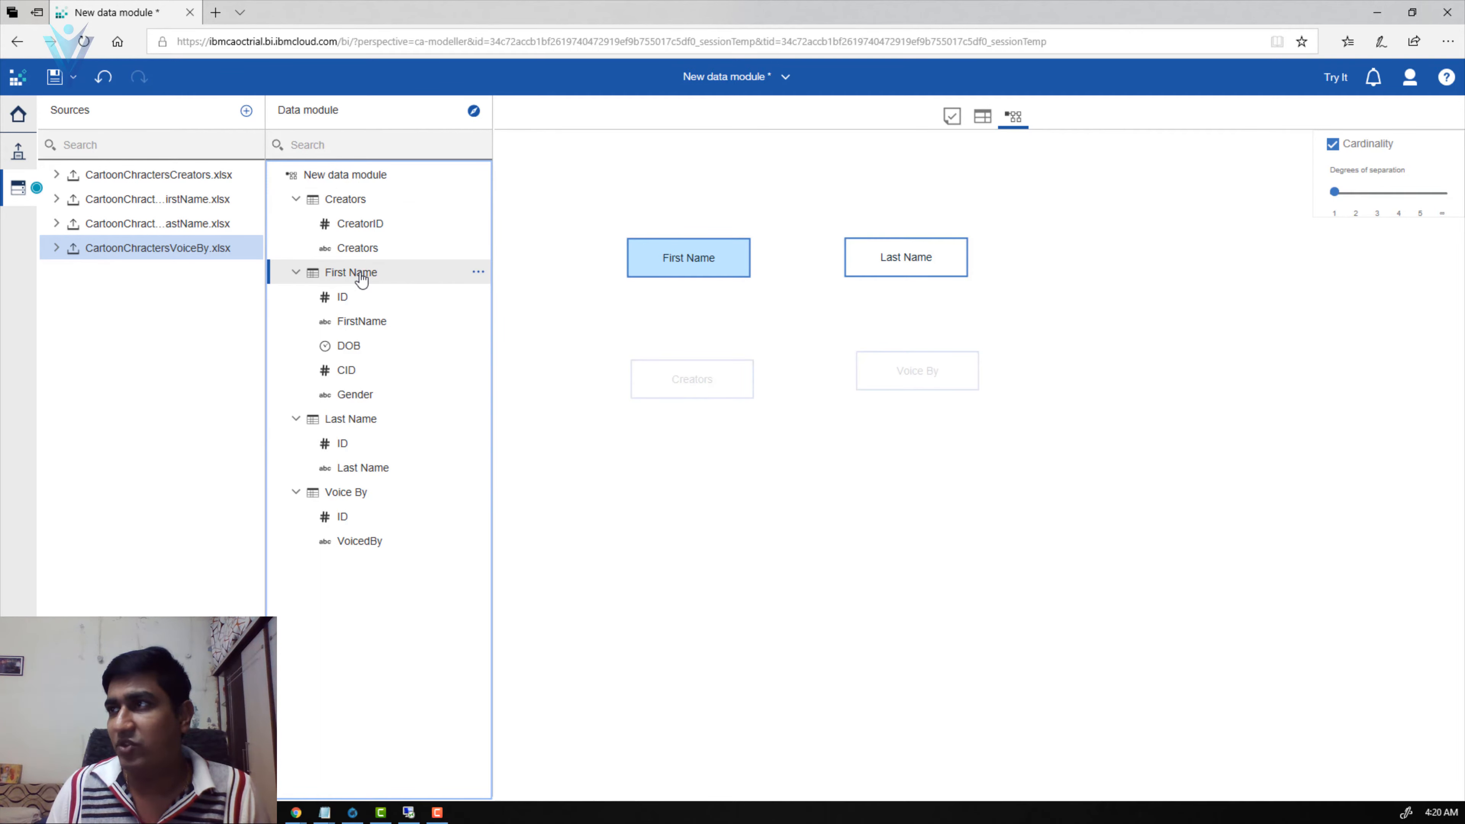
right_click(692, 267)
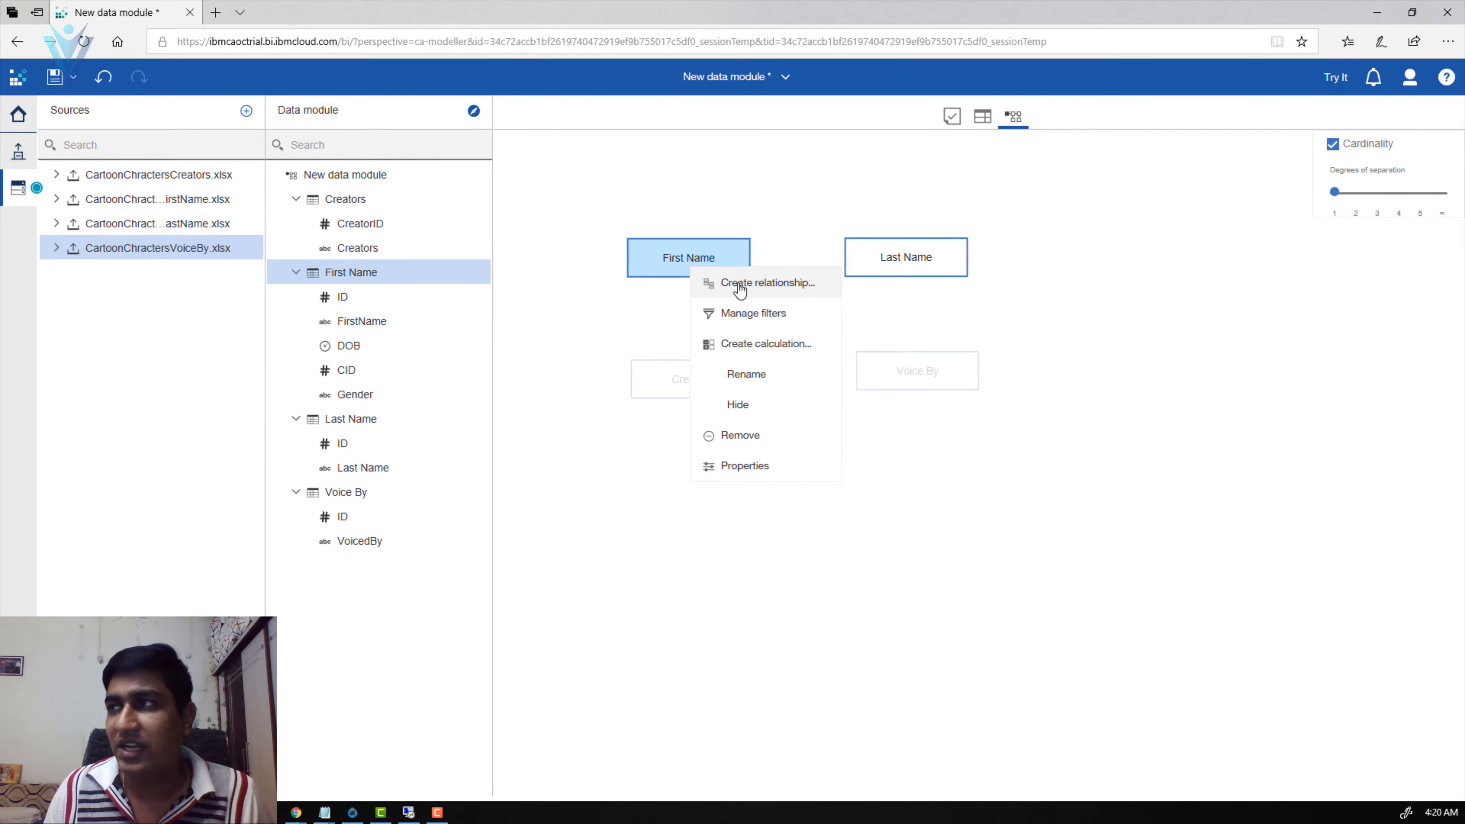
left_click(740, 284)
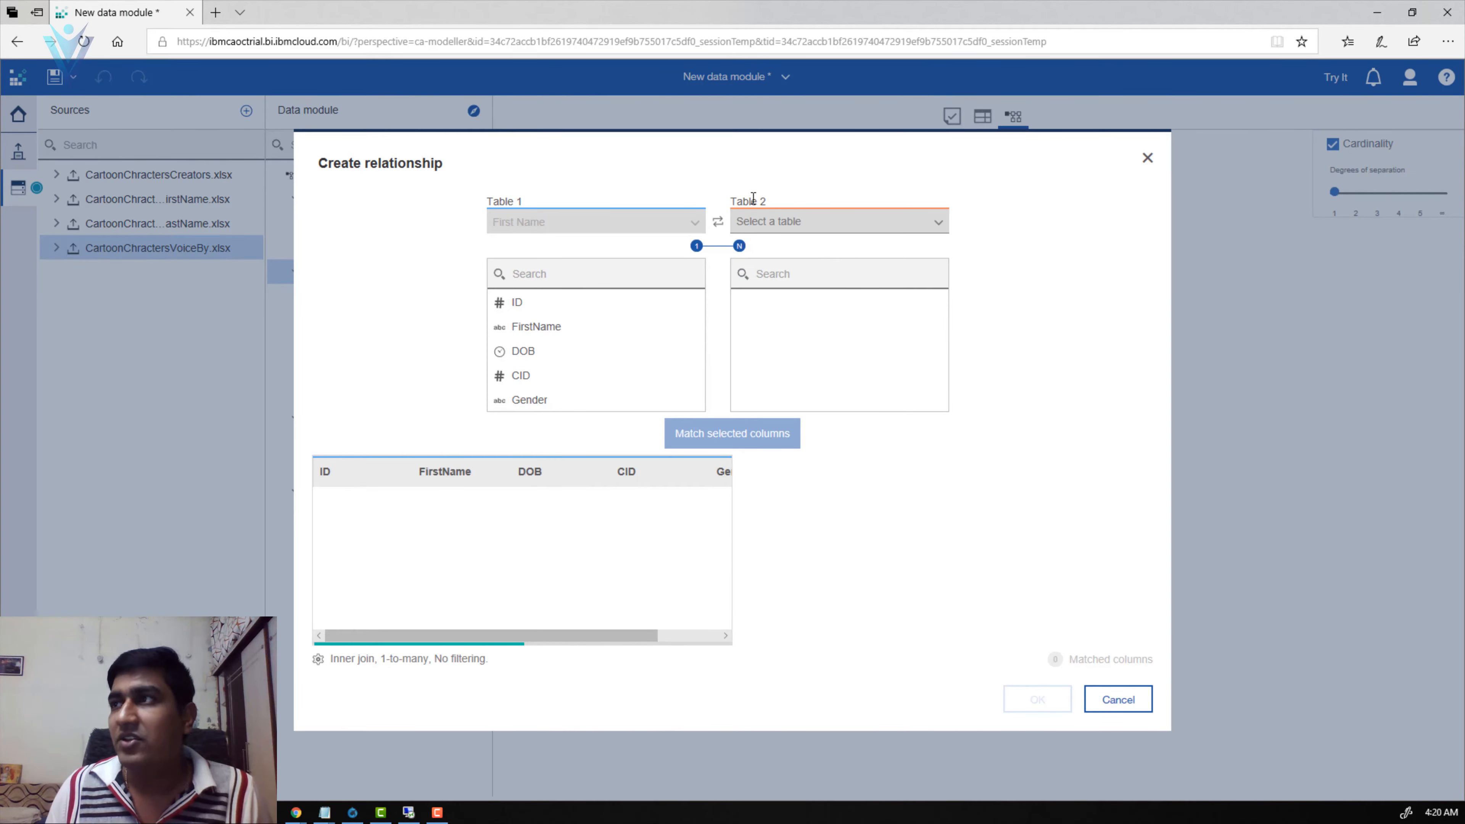
left_click(864, 225)
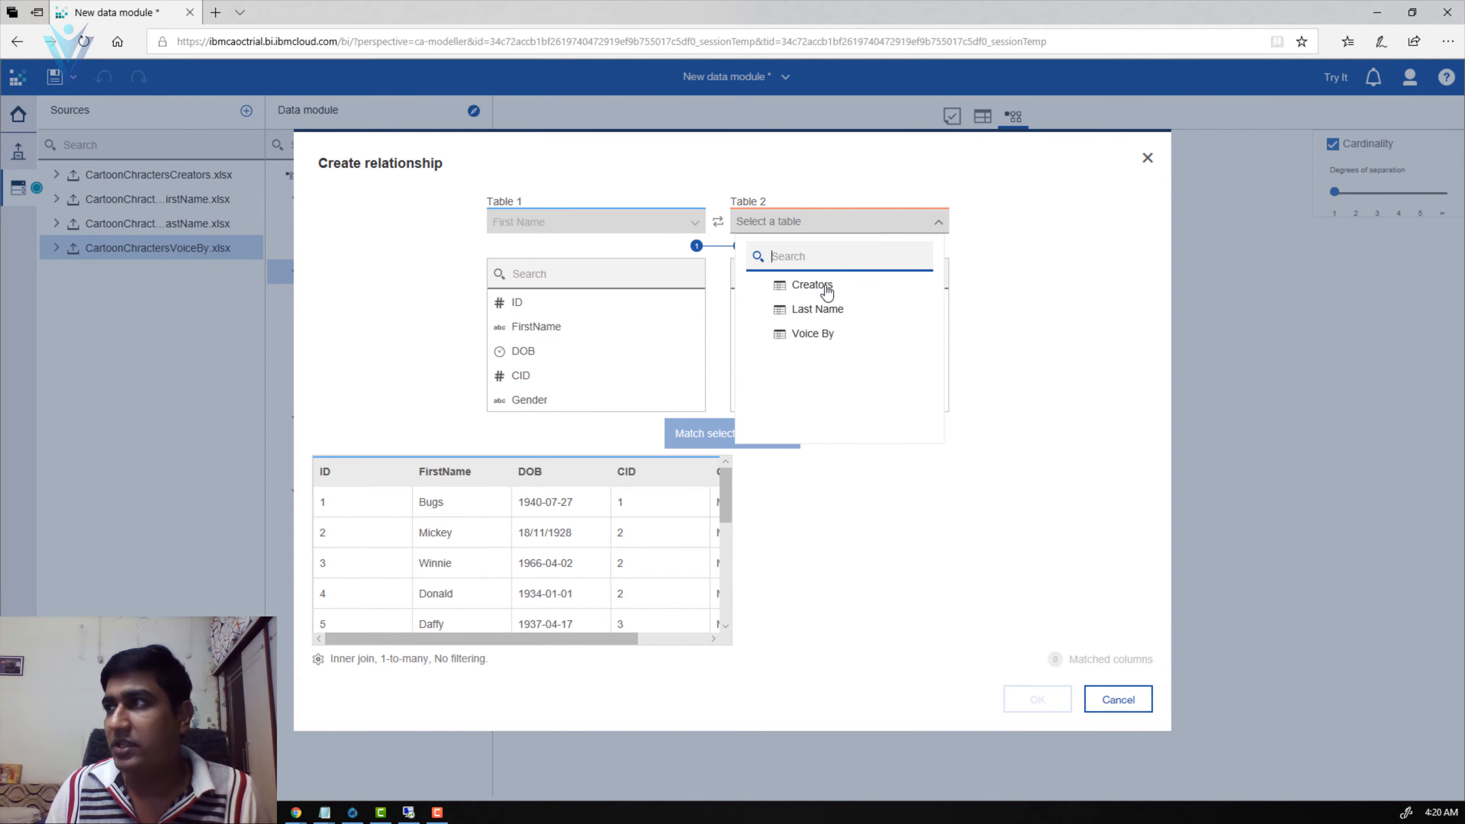
left_click(818, 310)
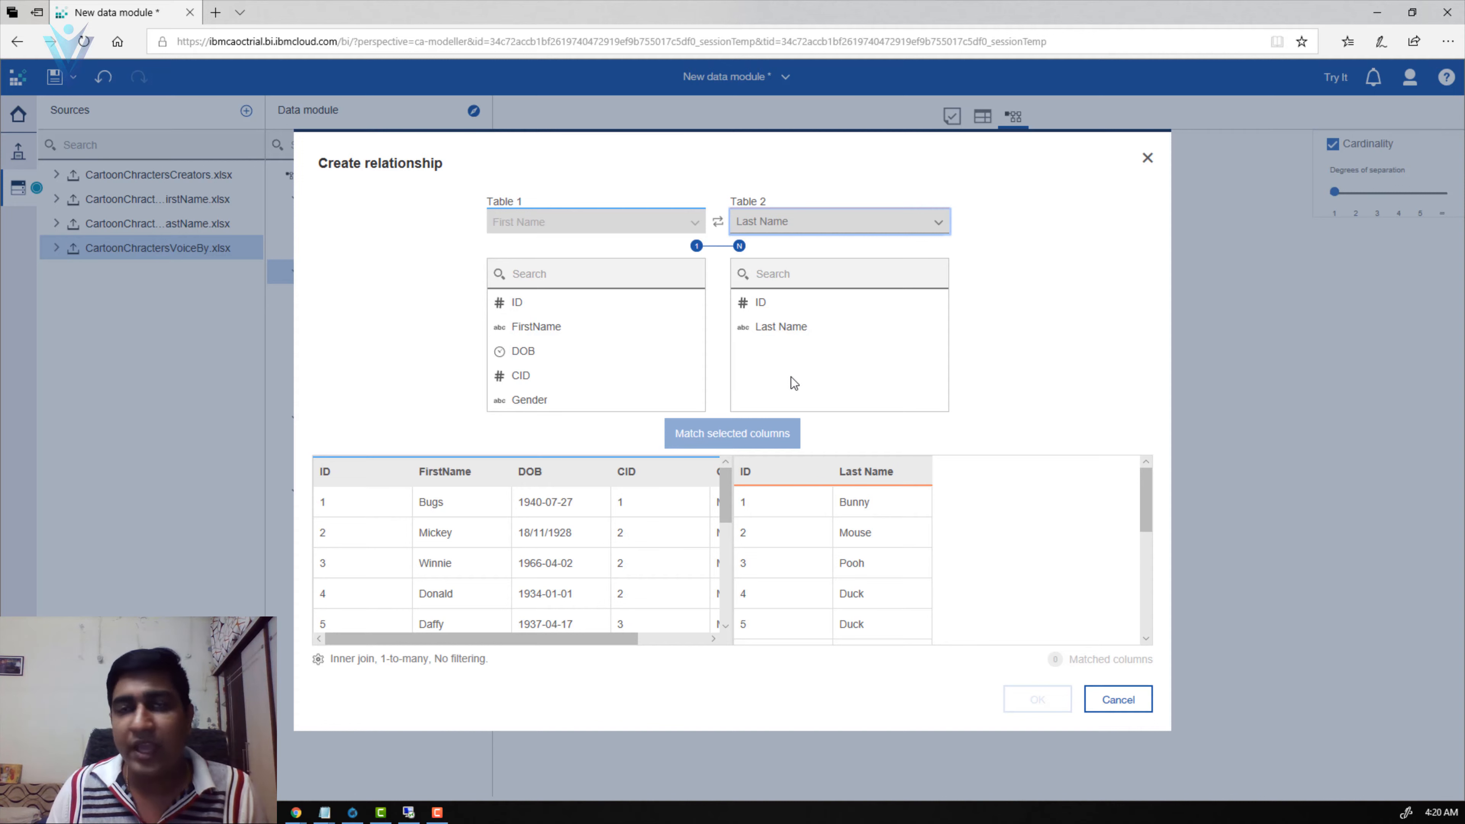
left_click(520, 302)
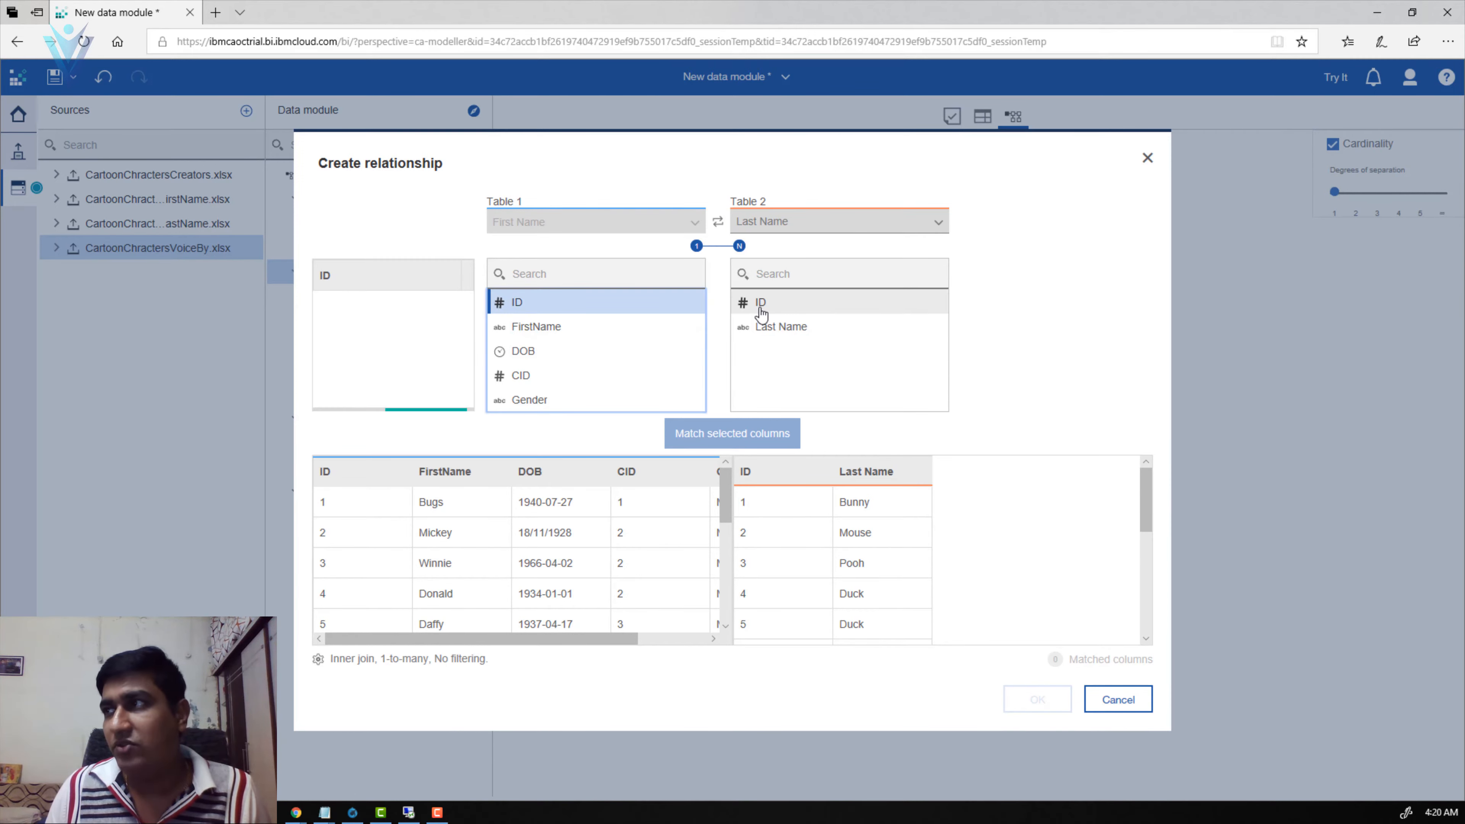
left_click(761, 309)
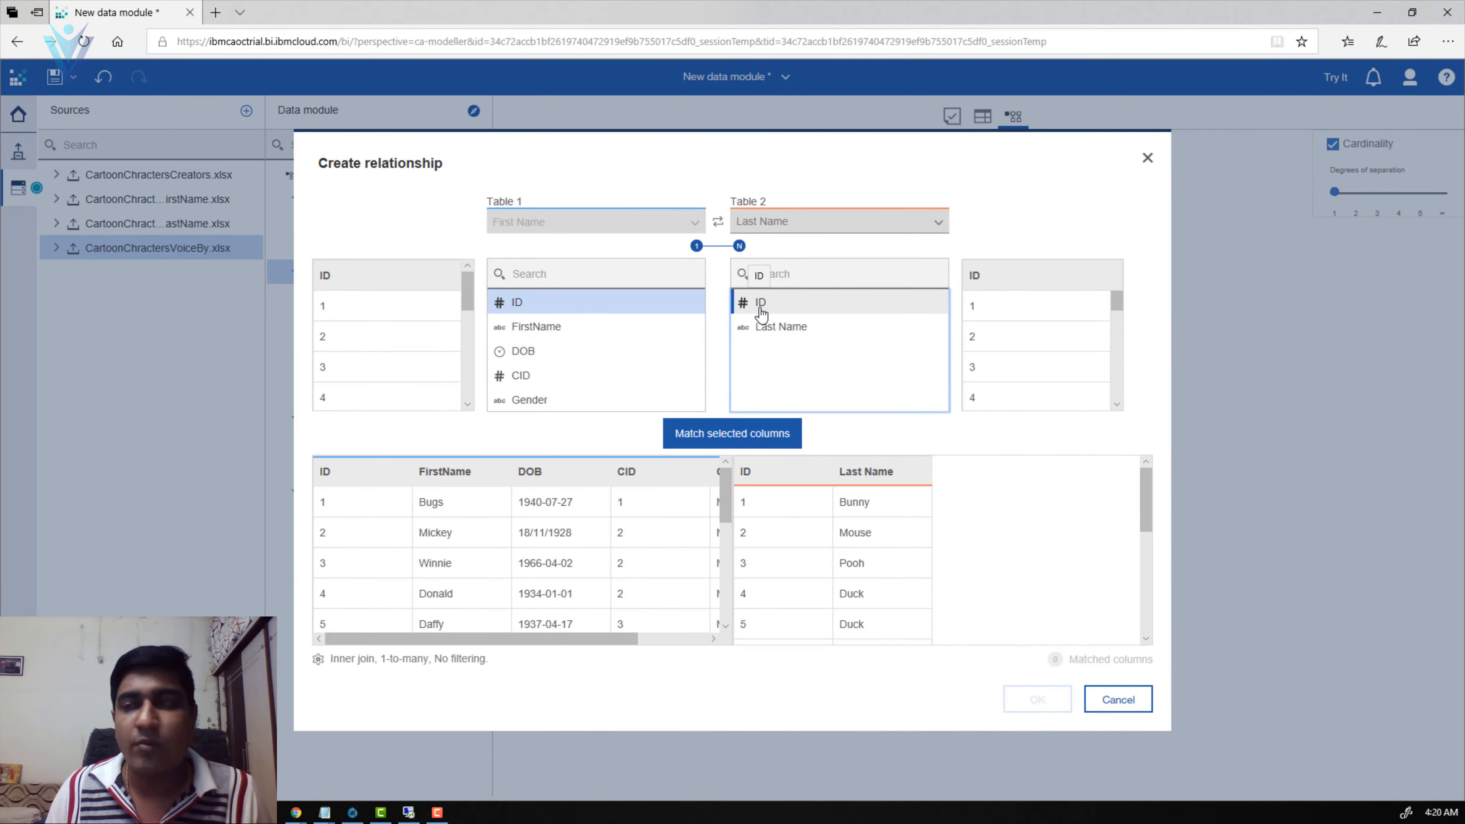
left_click(743, 437)
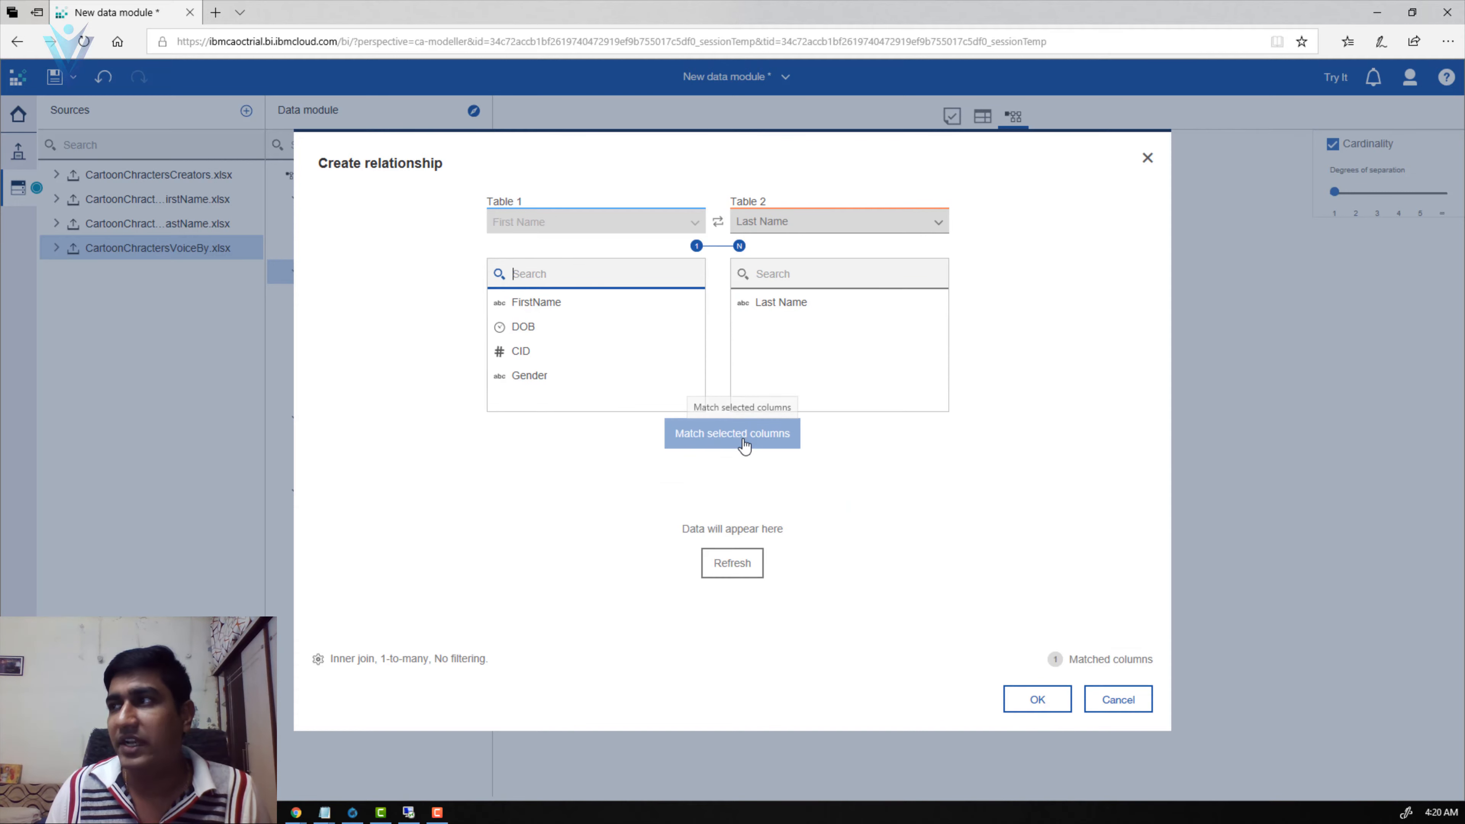
left_click(1050, 699)
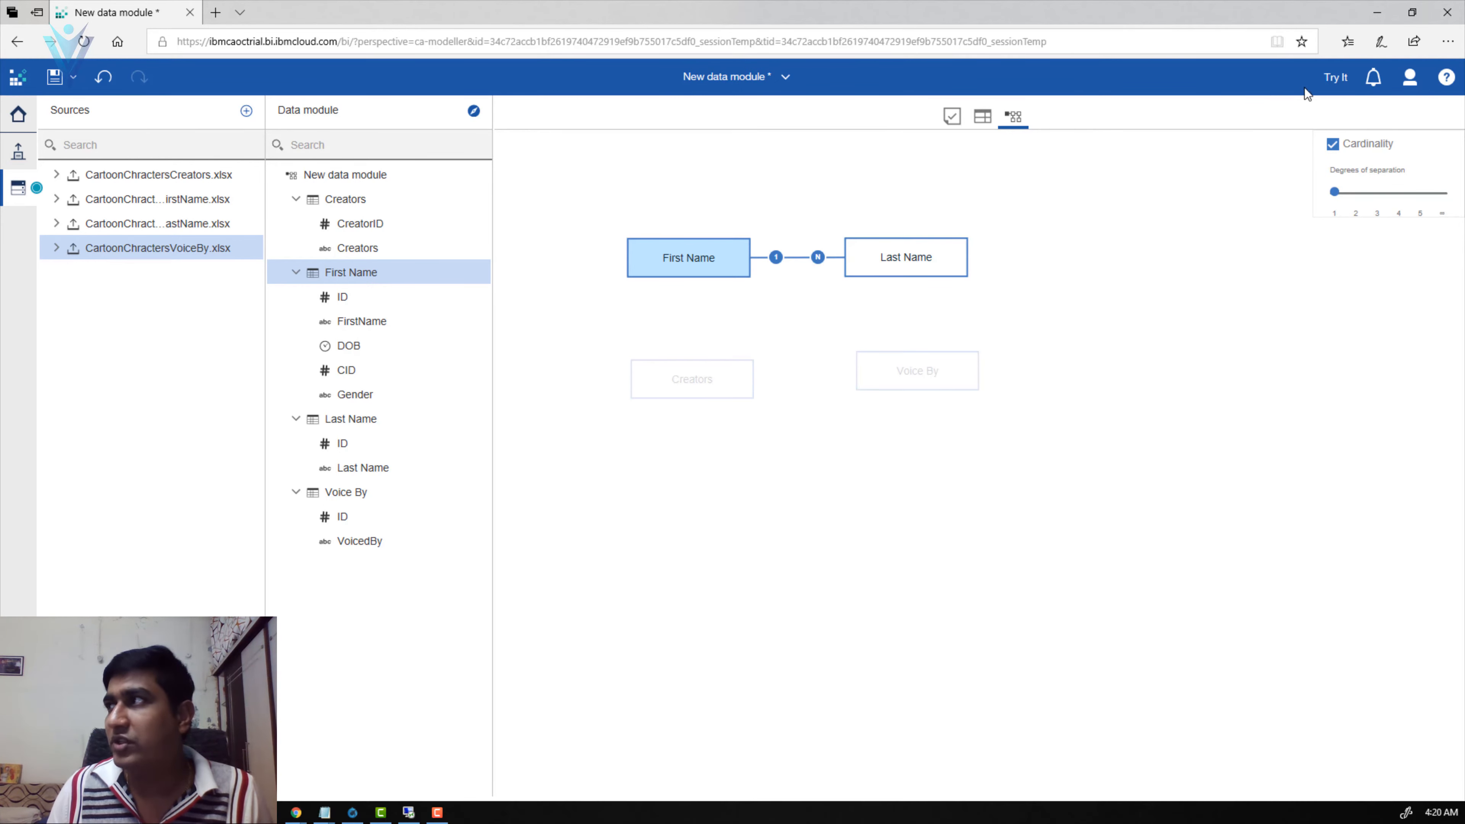
Step: Try out the data module in a new report, allowing the blocked pop-up once
left_click(1333, 78)
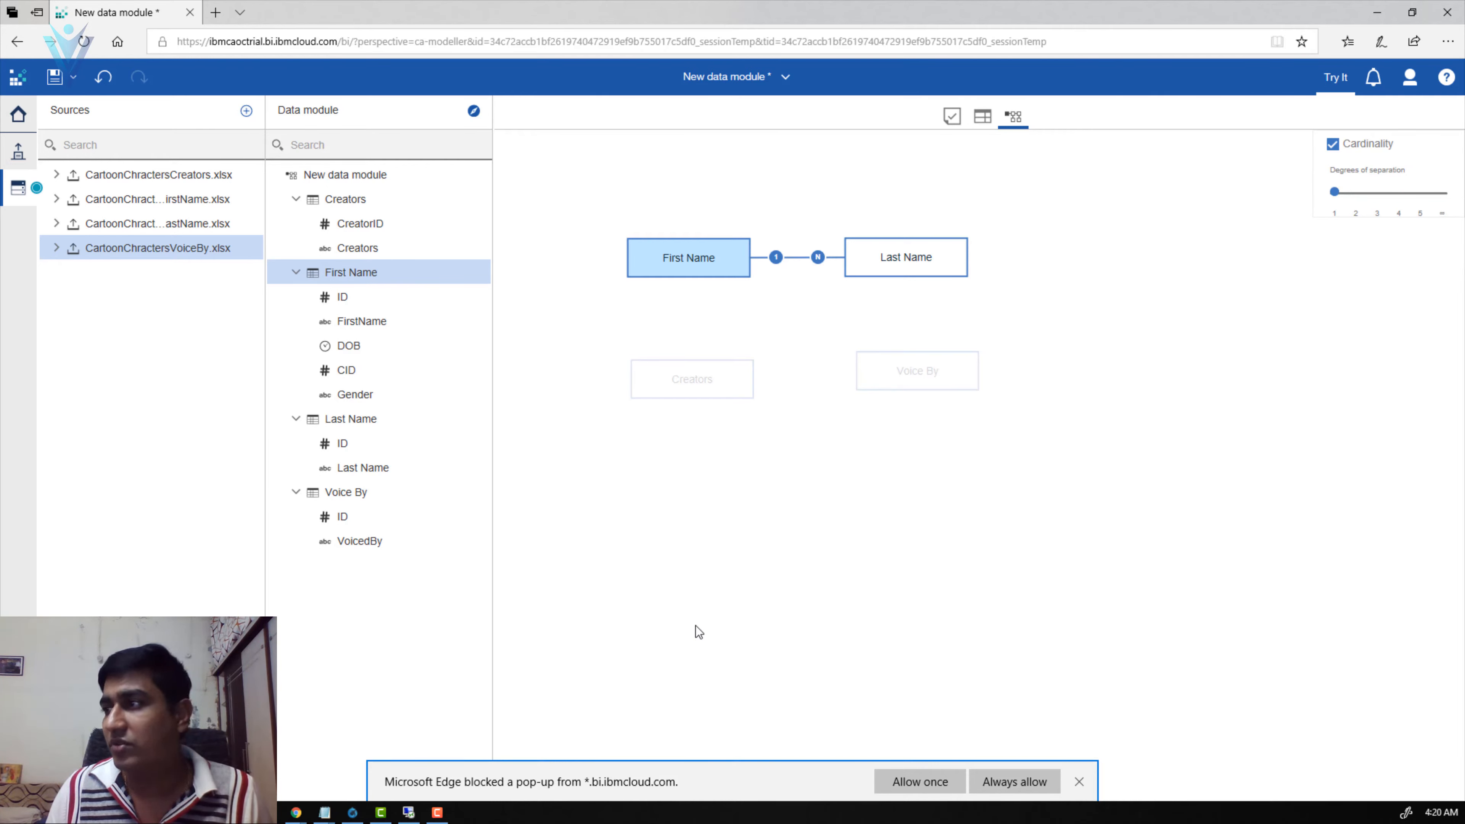
left_click(910, 781)
Step: Add ID and FirstName from the First Name table and Last Name from the Last Name table as columns of the report list
left_click(67, 247)
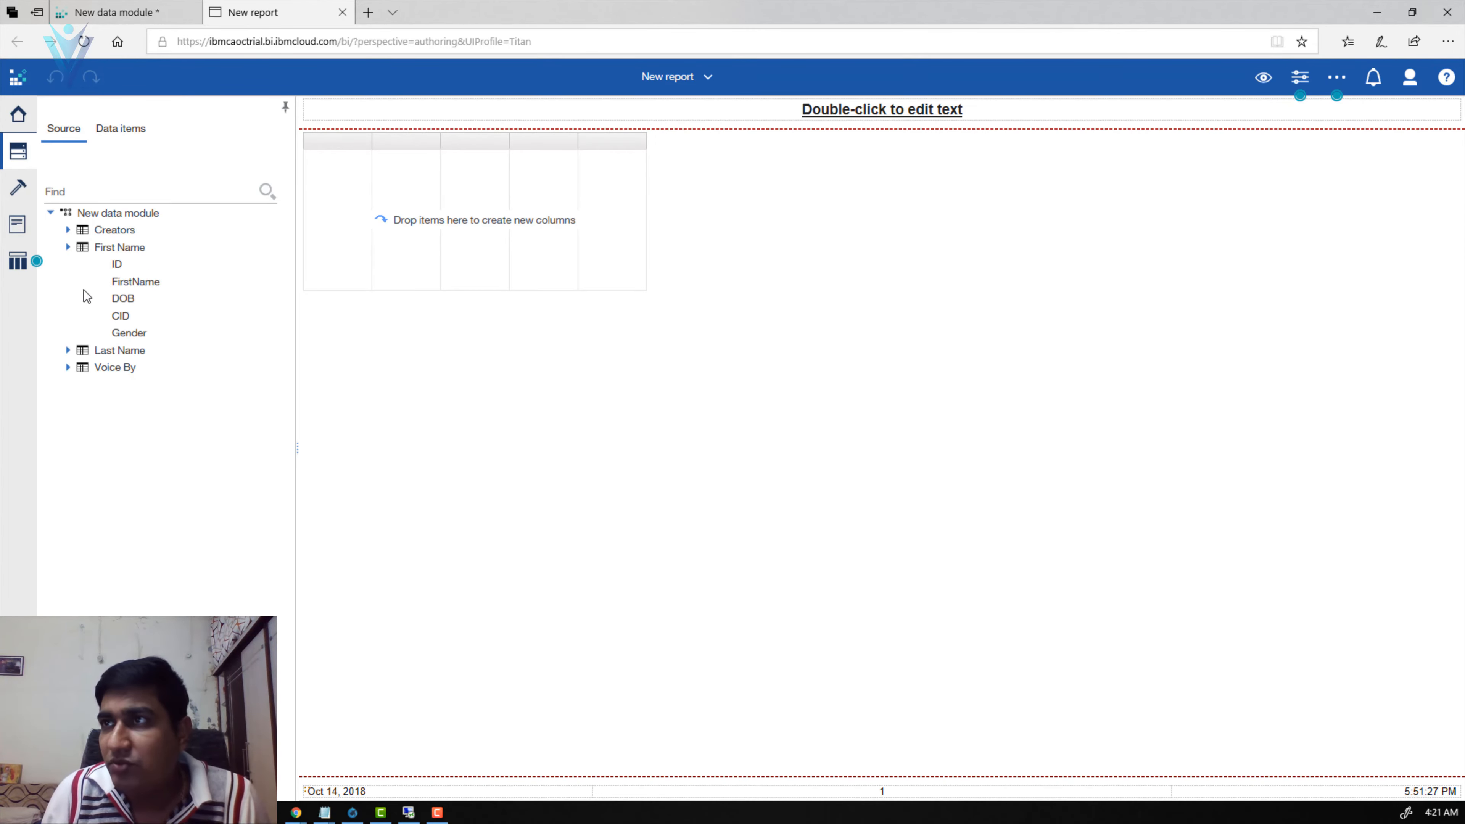
left_click(68, 350)
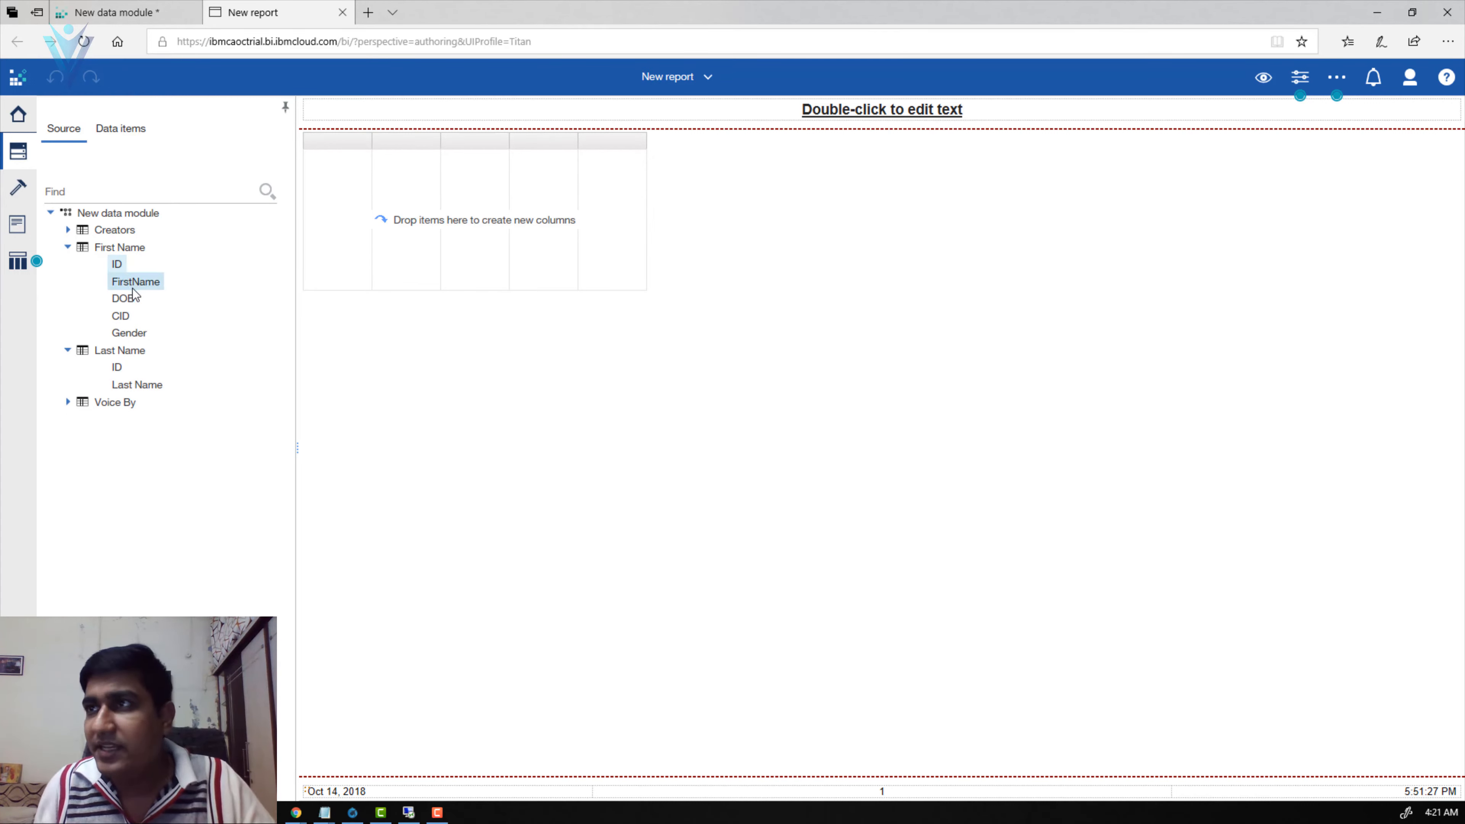
left_click(139, 381, "ctrl")
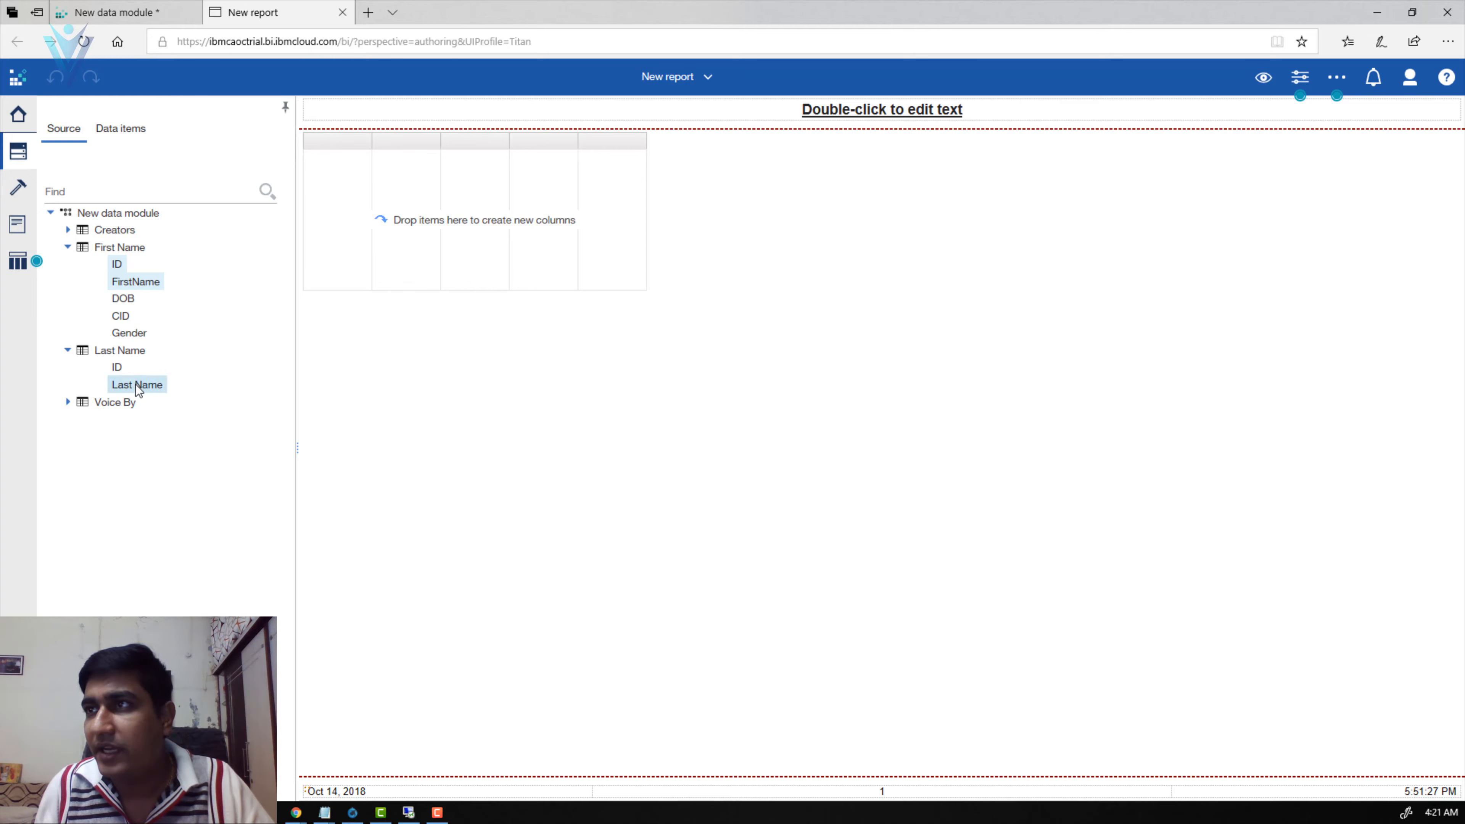
left_click_drag(143, 385, 411, 250)
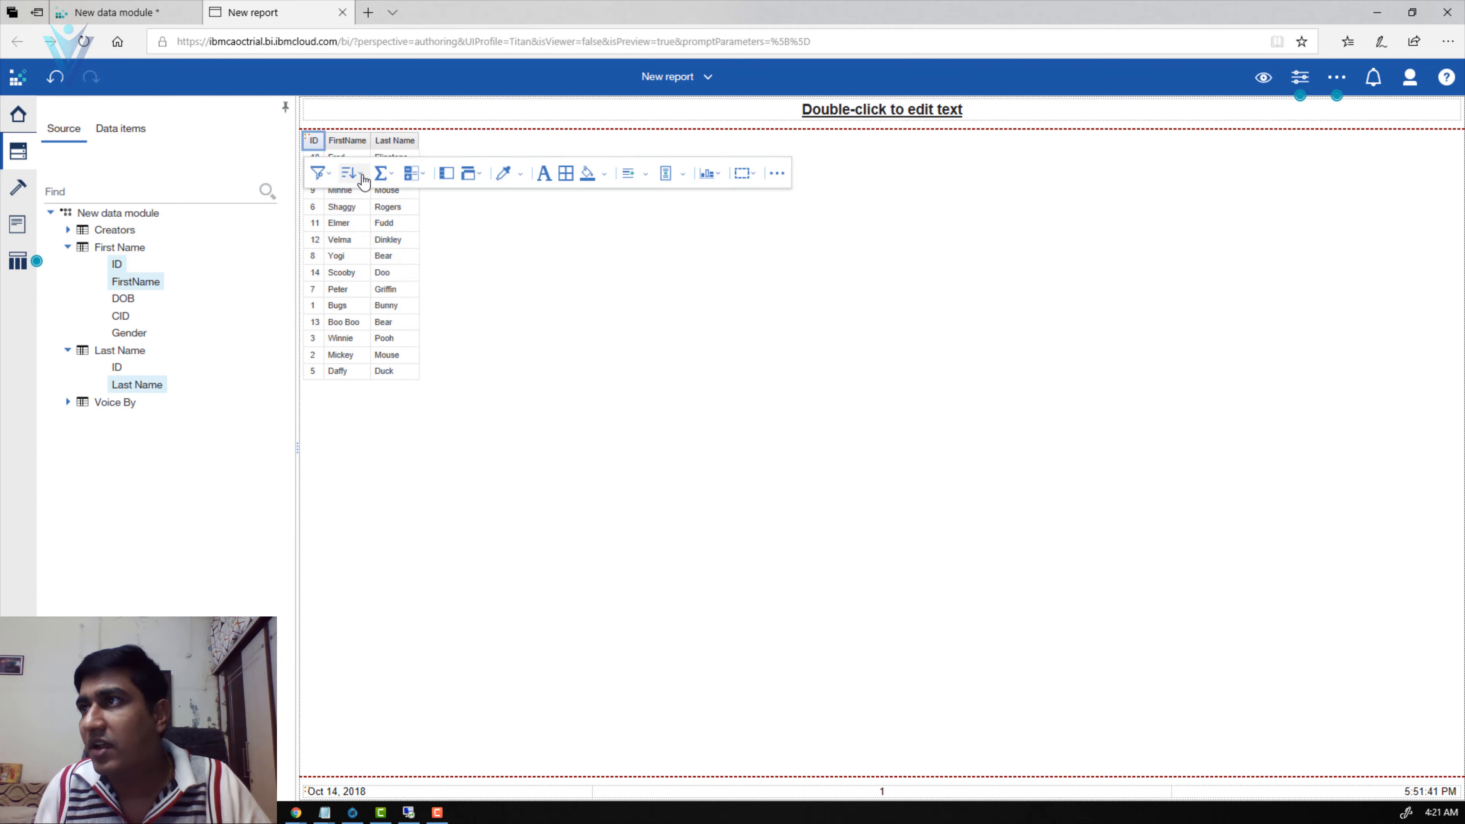
Step: Sort the report list in ascending order by the ID column
left_click(363, 181)
left_click(369, 222)
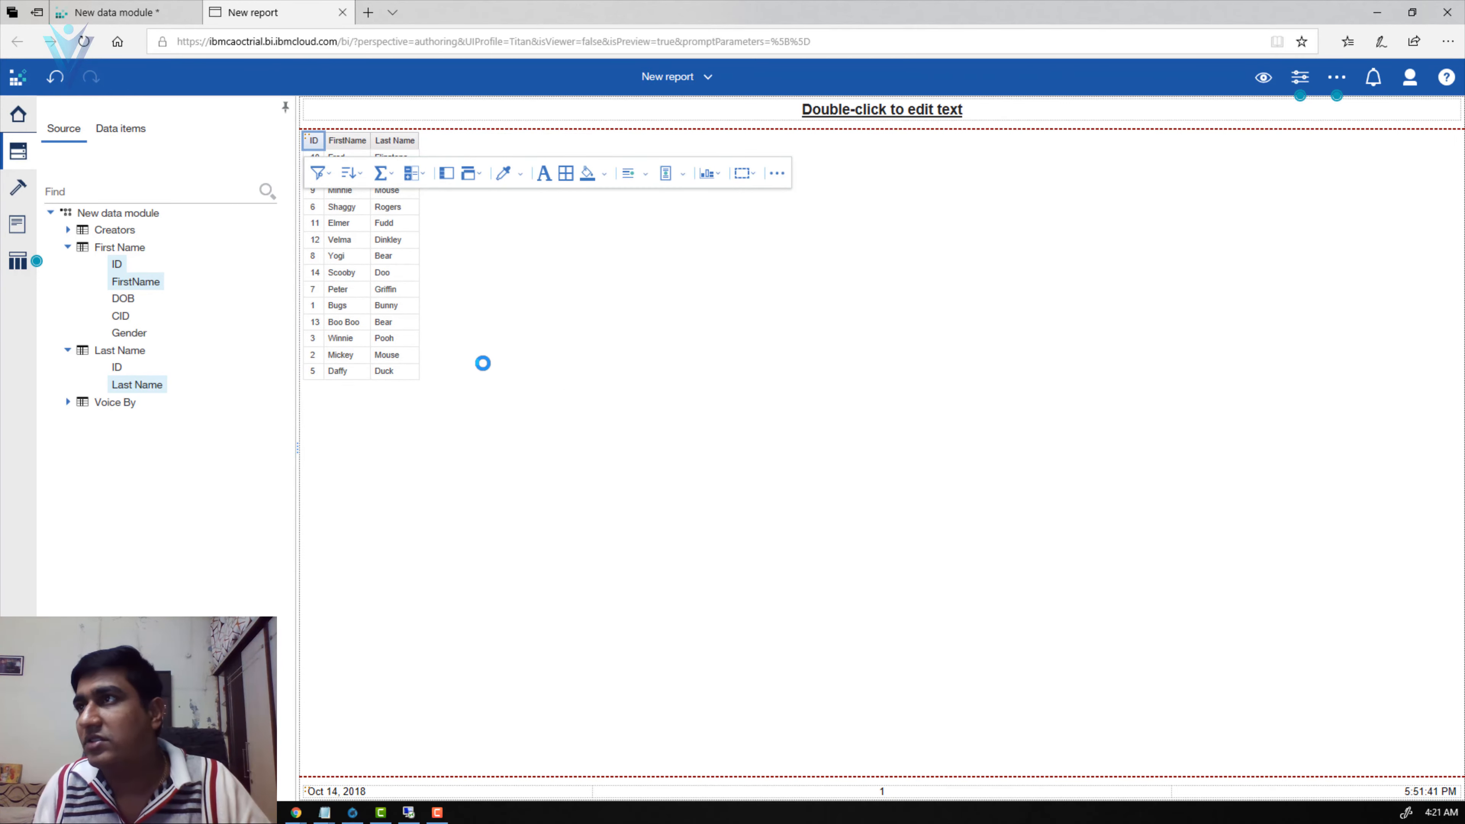
left_click(694, 248)
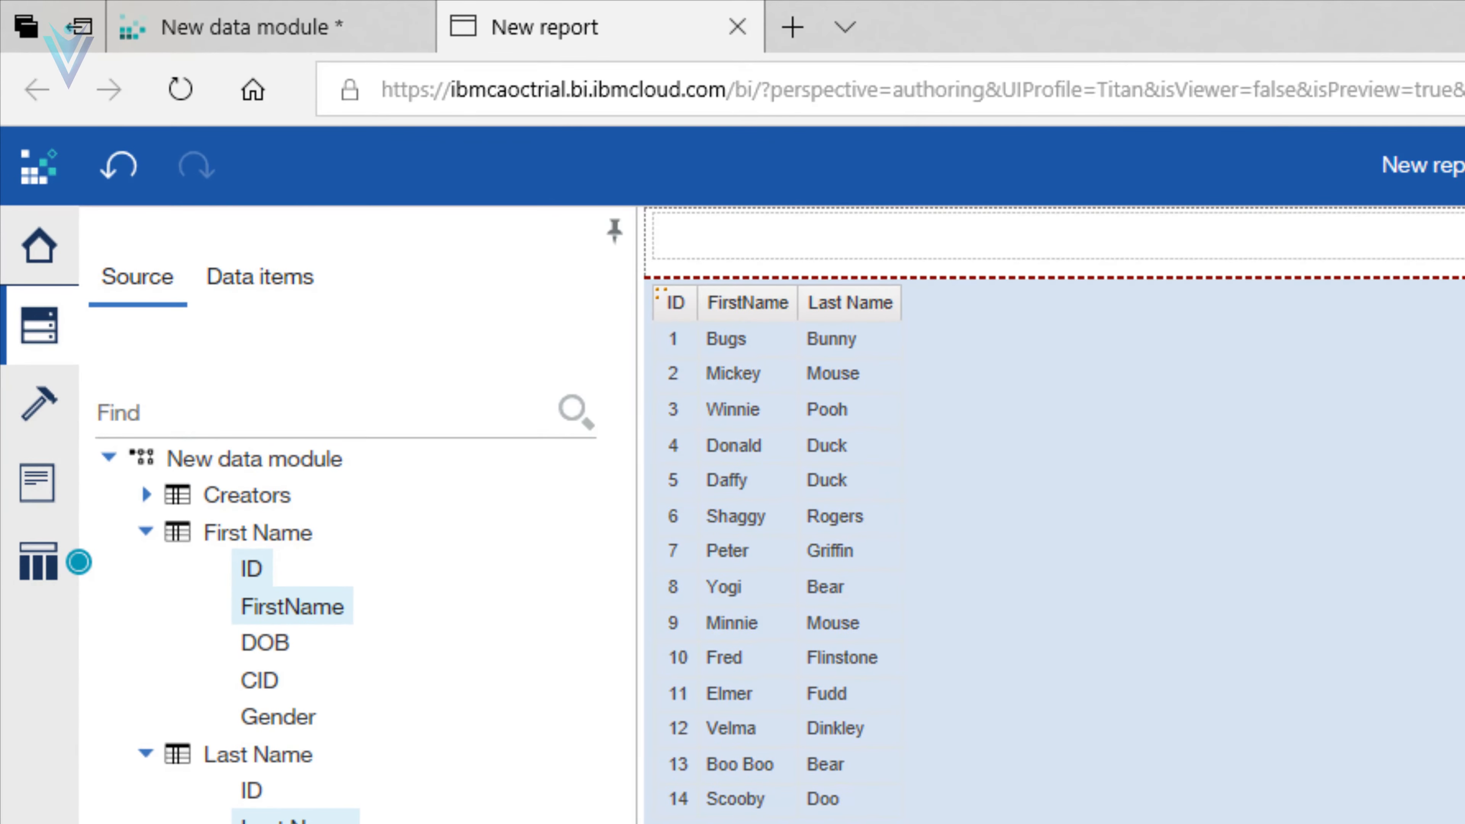
left_click(834, 391)
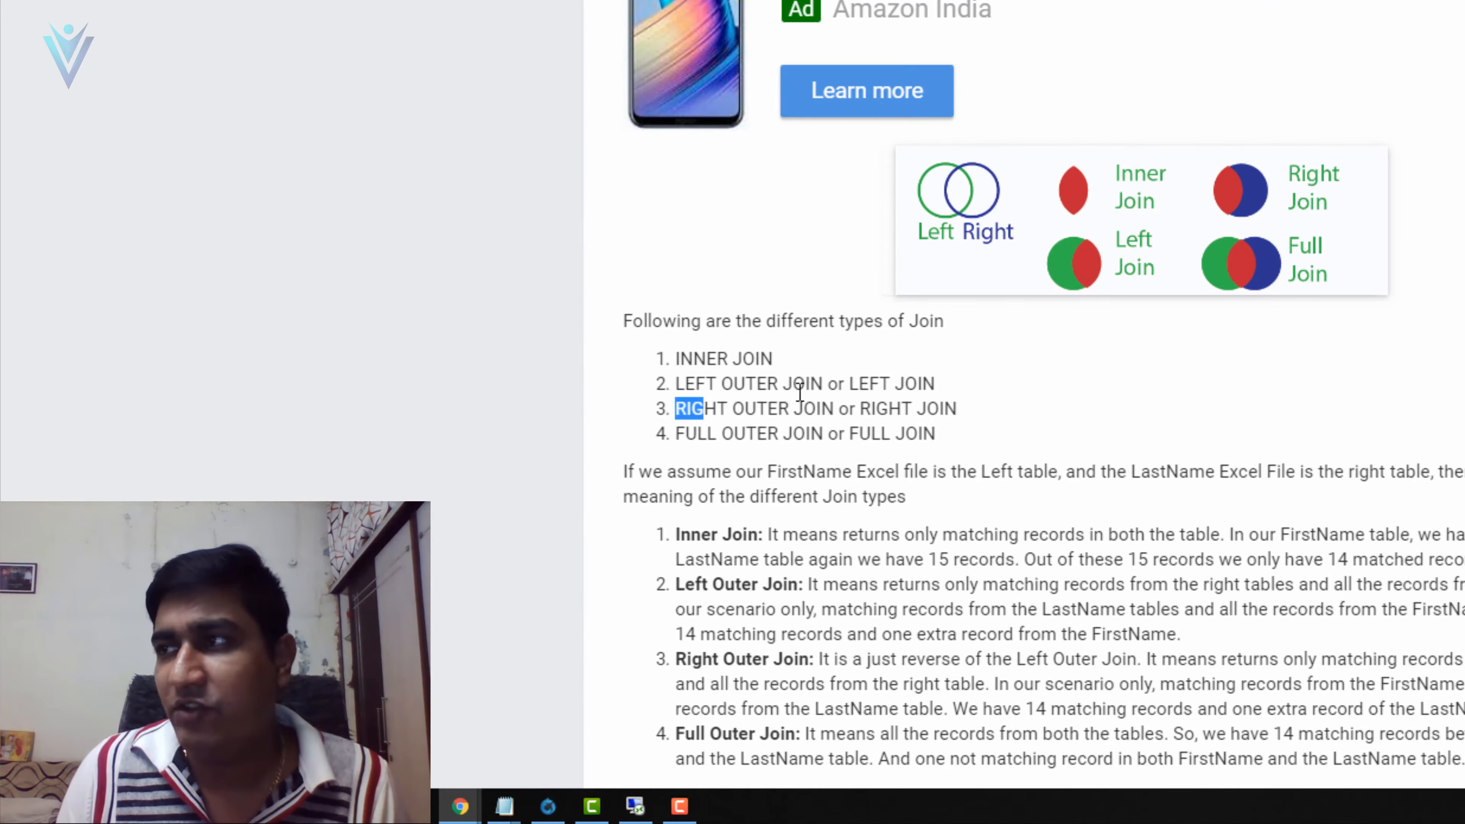
Step: Review the left, right and full outer join types listed on the data modules join tutorial page
left_click_drag(794, 392, 935, 383)
left_click_drag(691, 408, 837, 408)
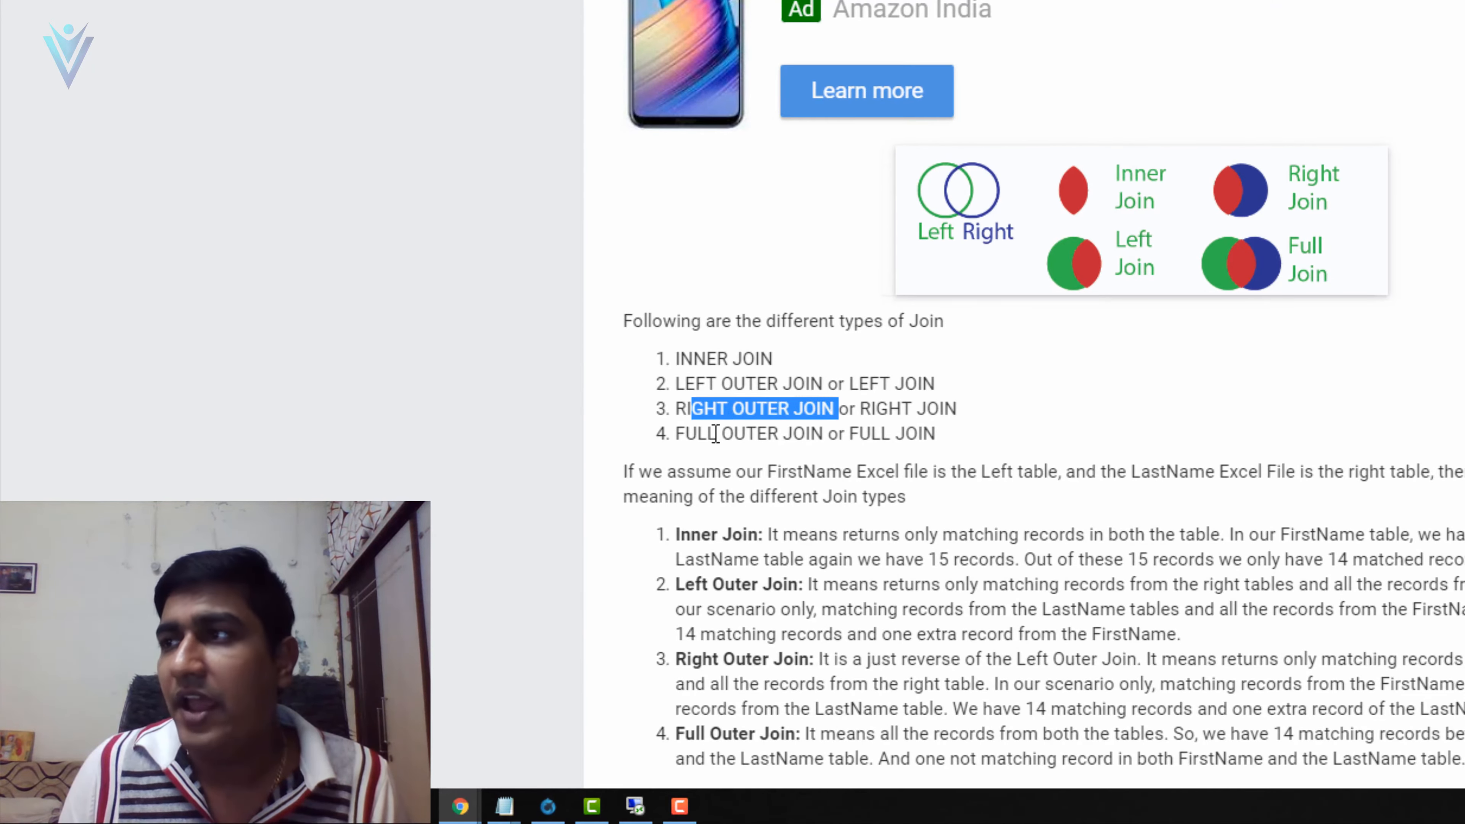
left_click_drag(686, 433, 822, 431)
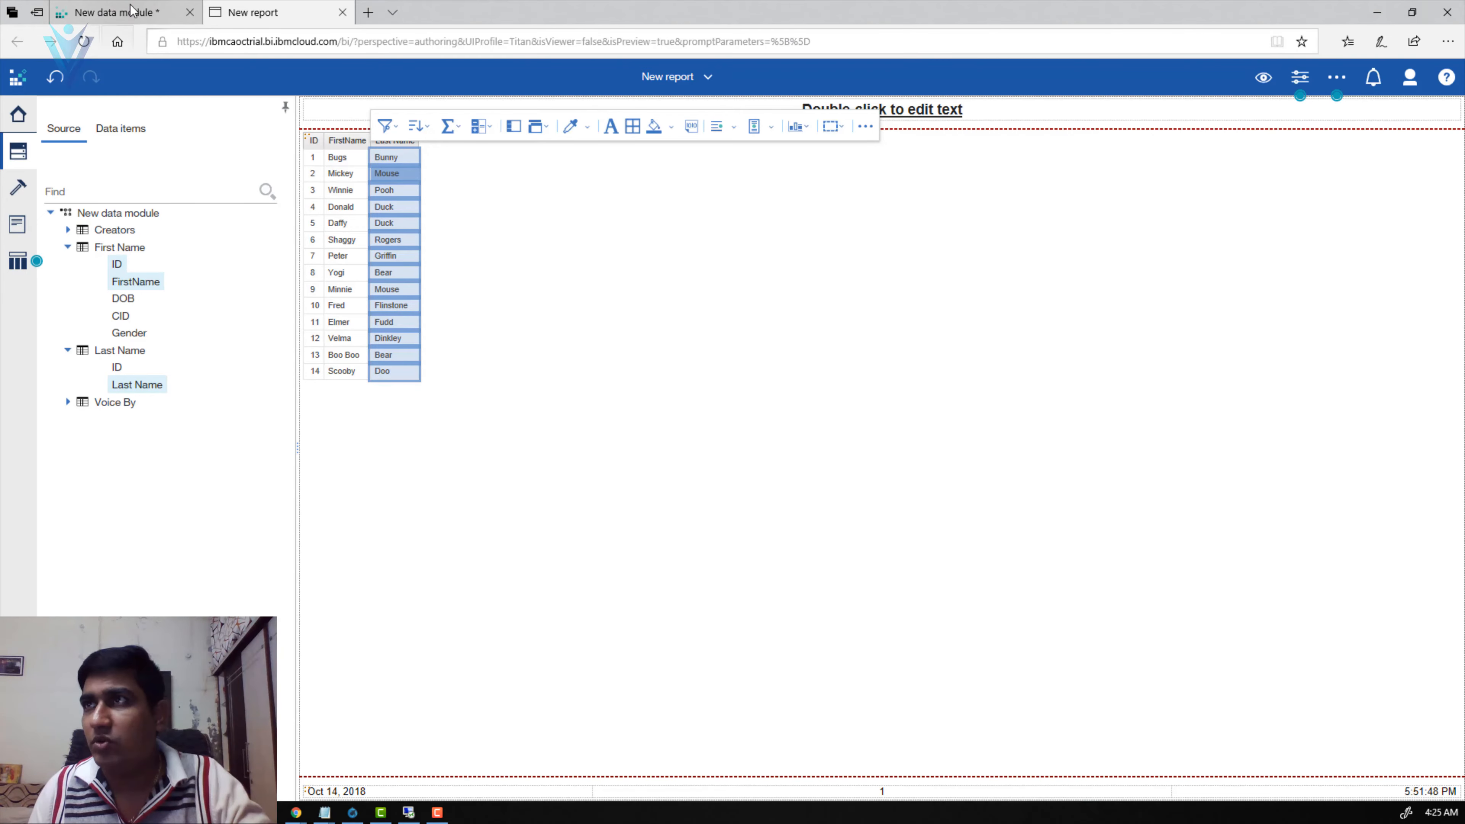
Step: Return to the data module and open the relationship between First Name and Last Name for editing
left_click(115, 12)
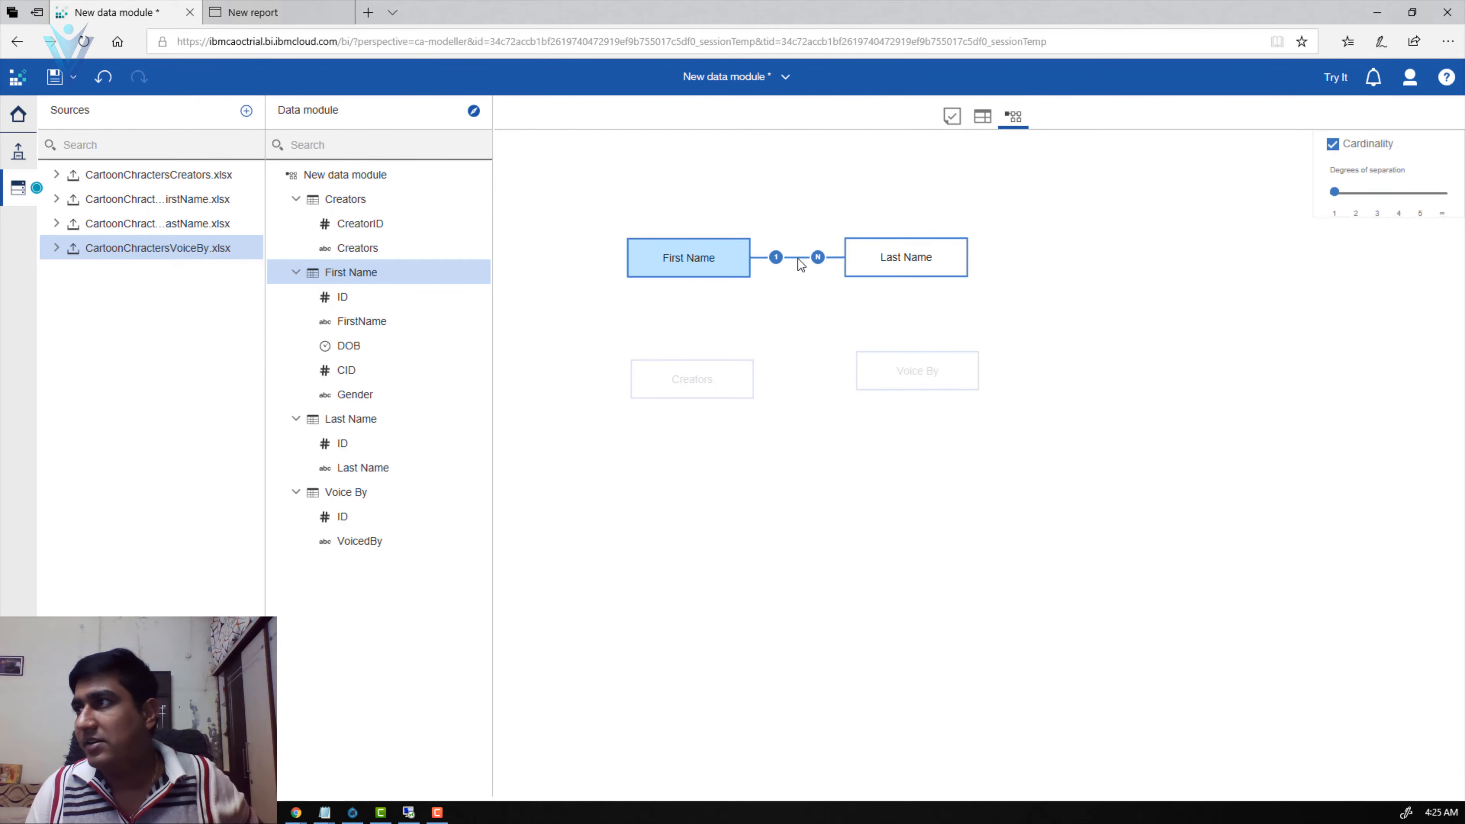
scroll(798, 258, "up", 2)
right_click(776, 258)
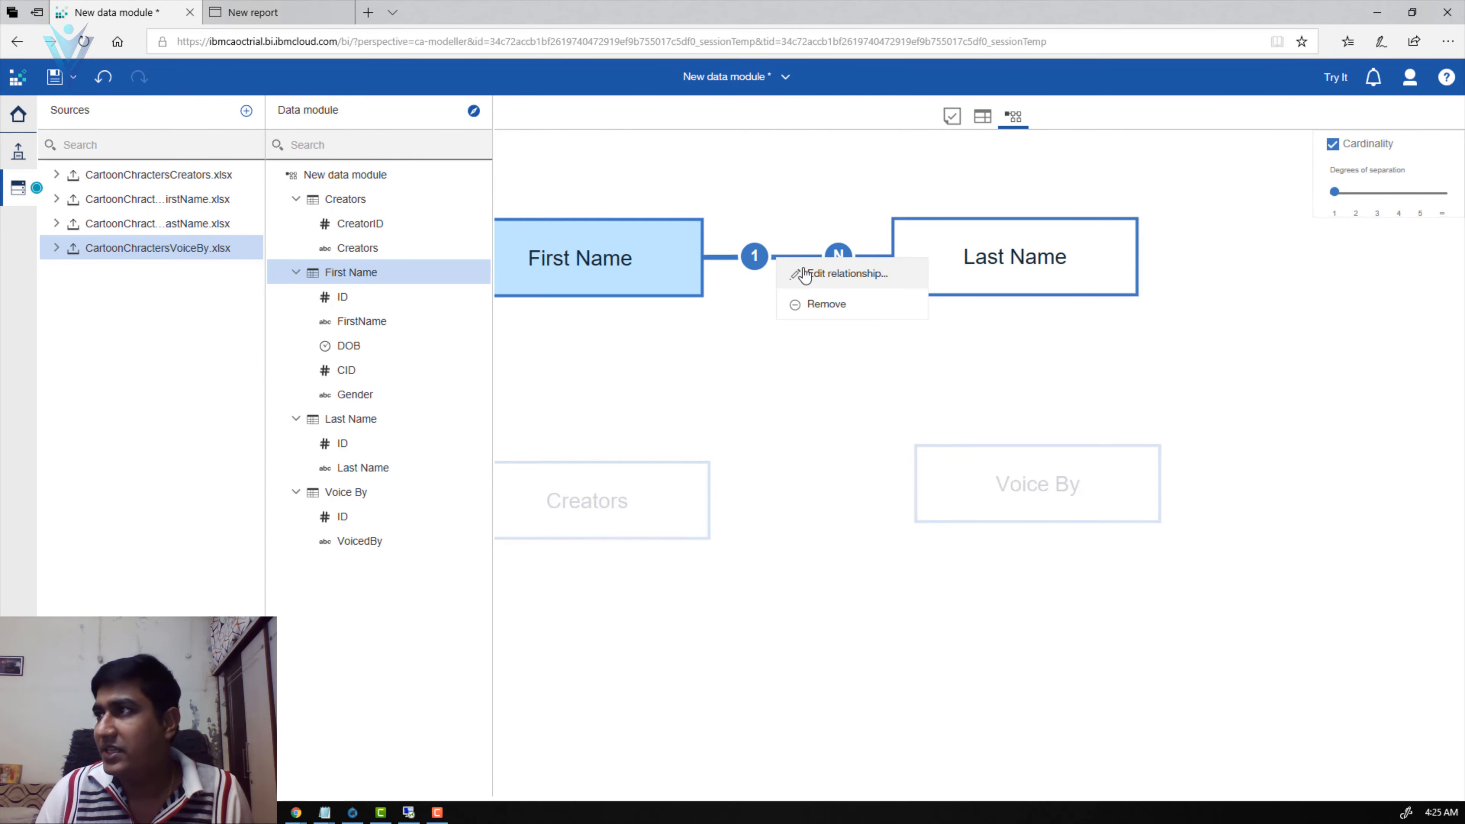
left_click(822, 281)
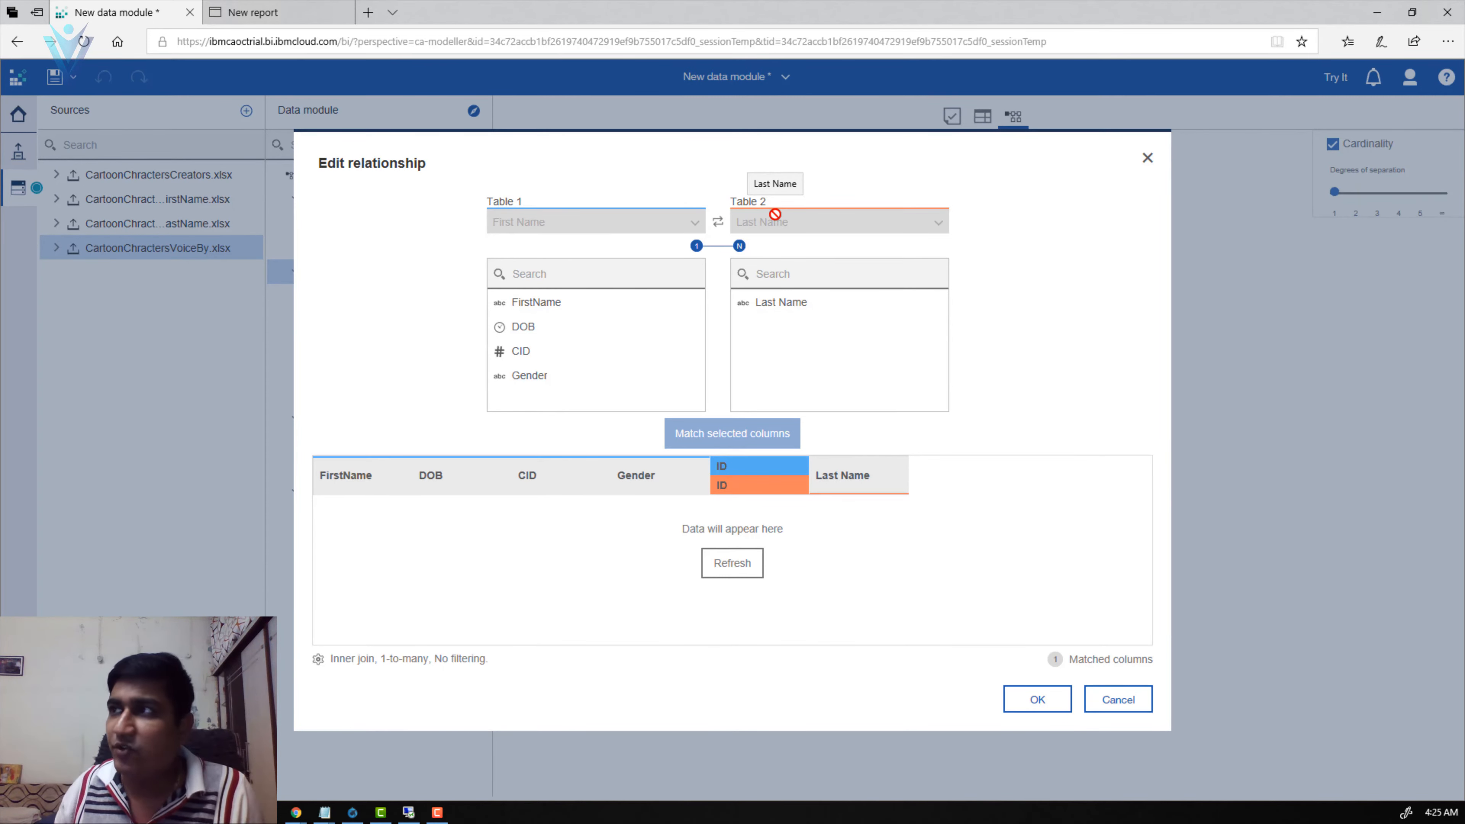
left_click(780, 277)
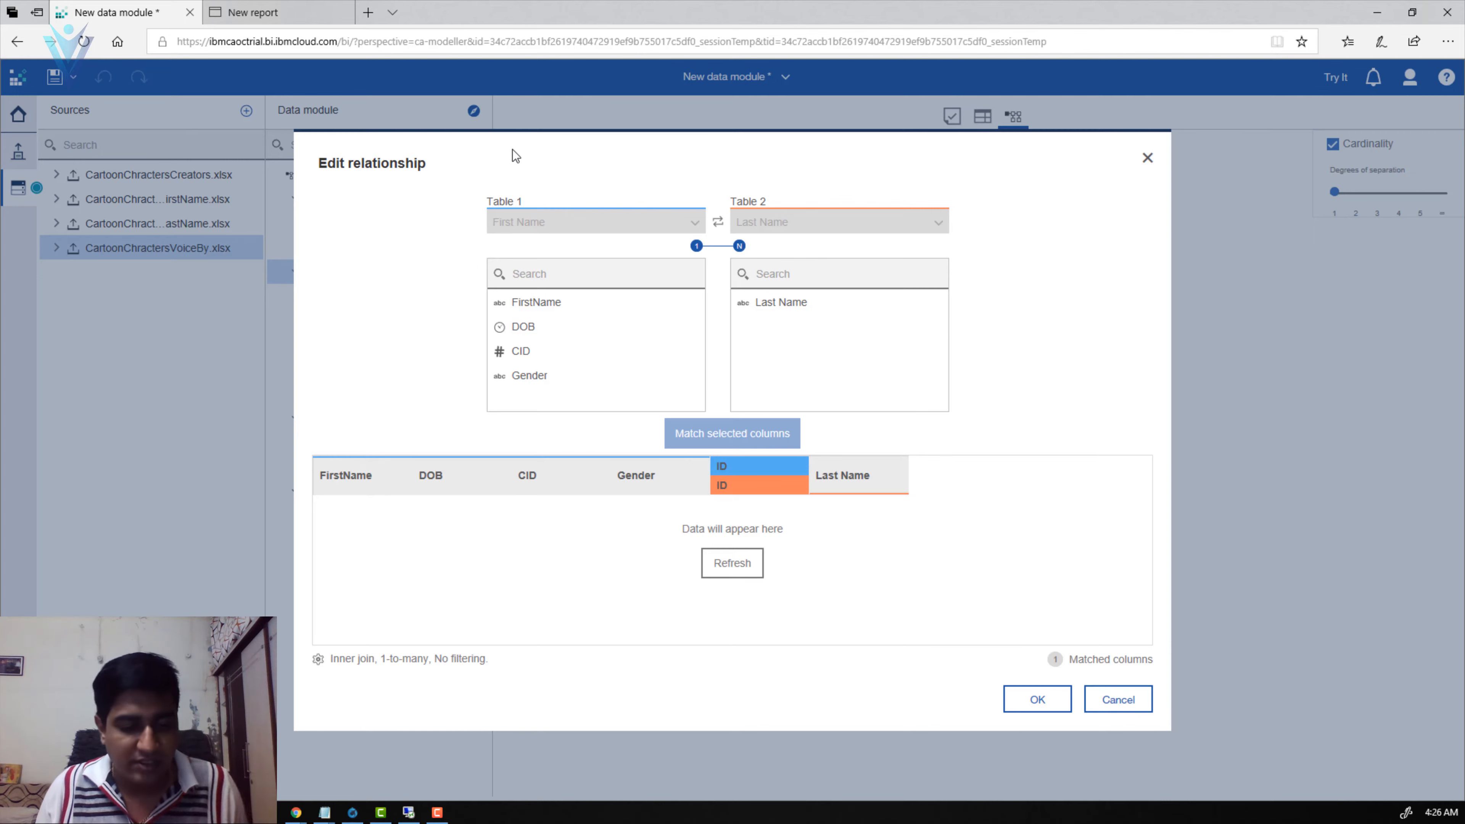
Step: Switch to the Chrome tutorial page to read the join type explanations, and return to the relationship editor
key("alt+Tab")
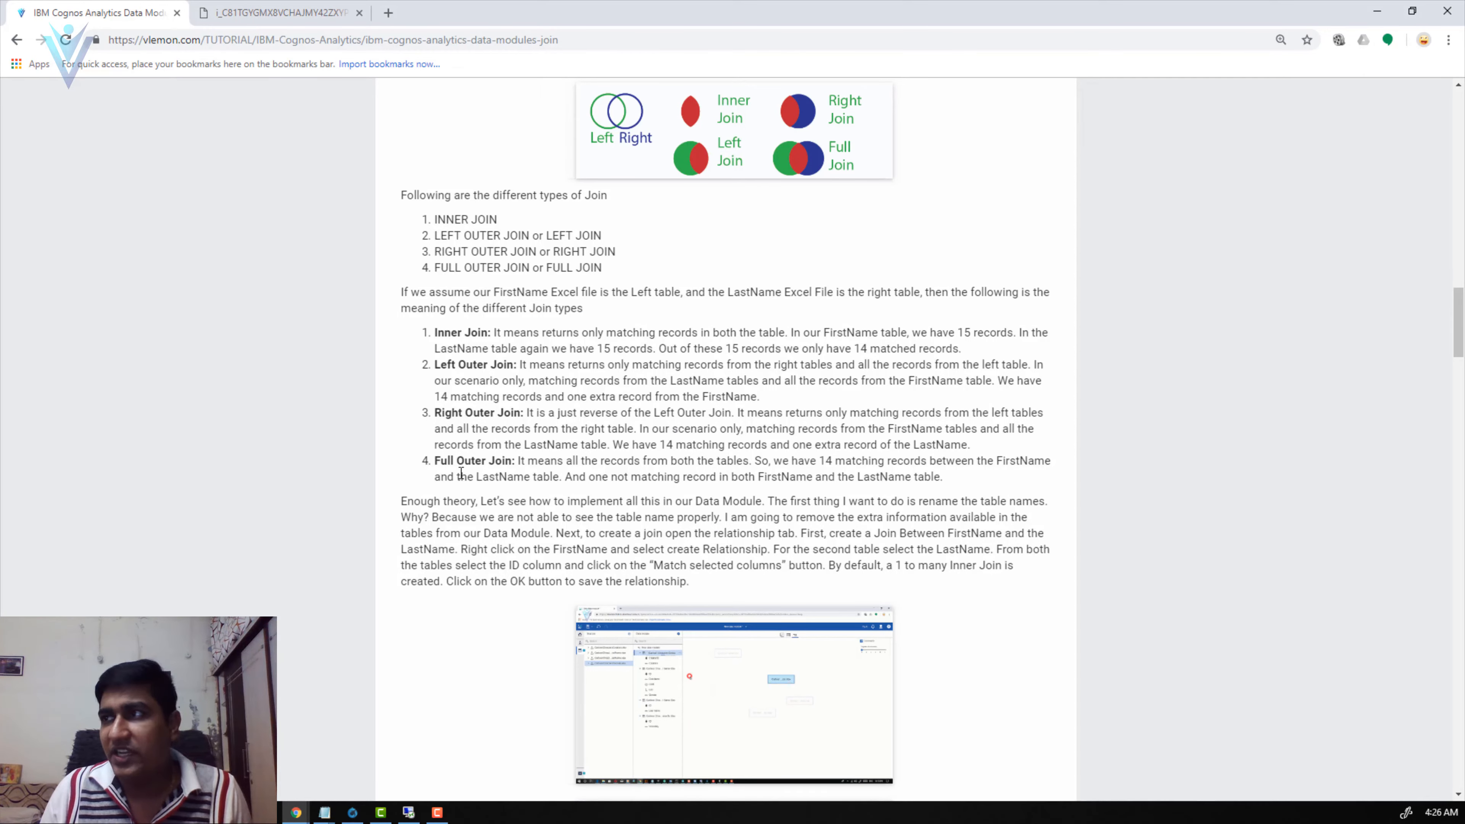
left_click_drag(501, 463, 504, 467)
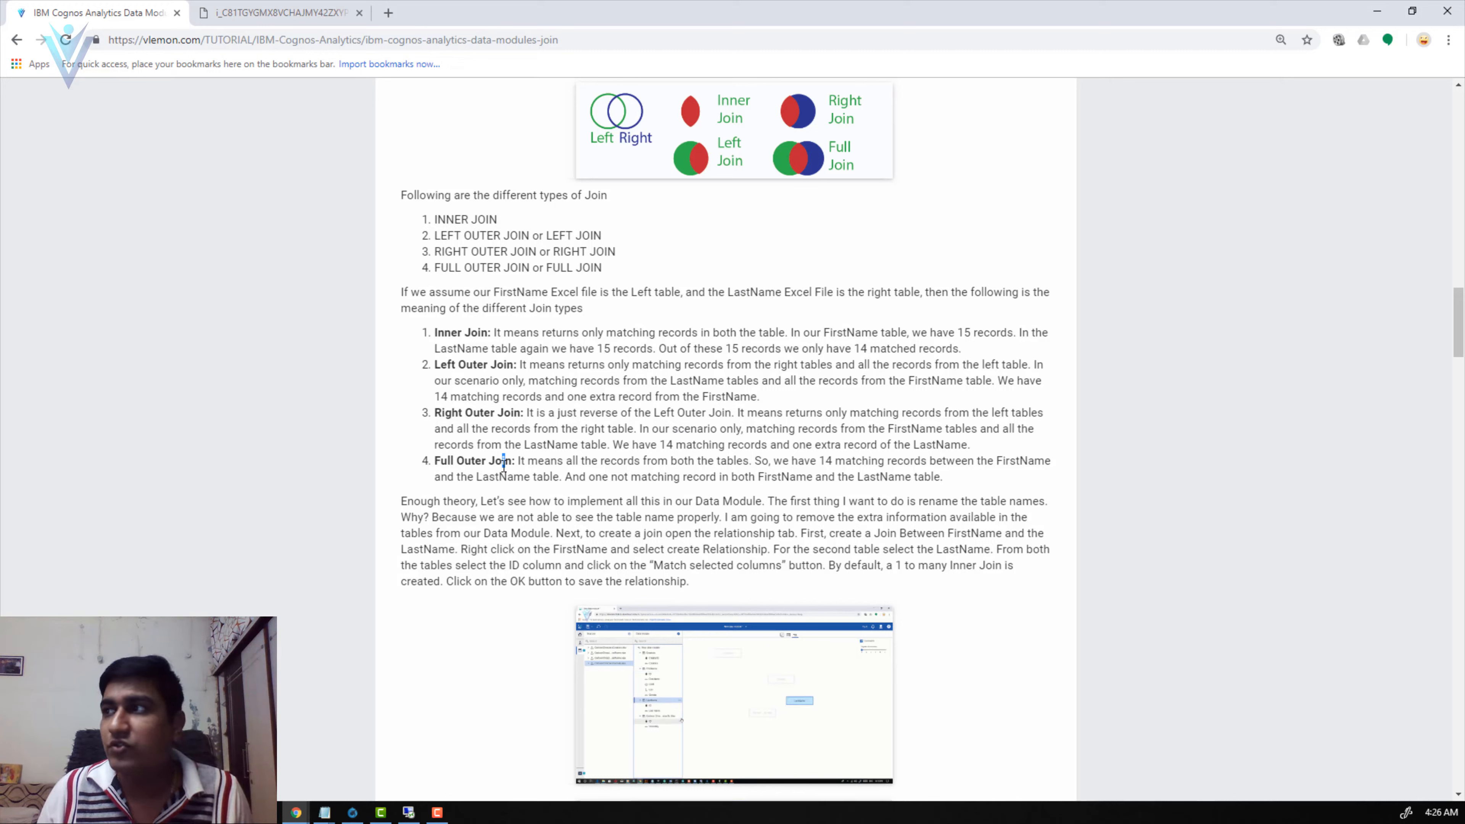
left_click(583, 470)
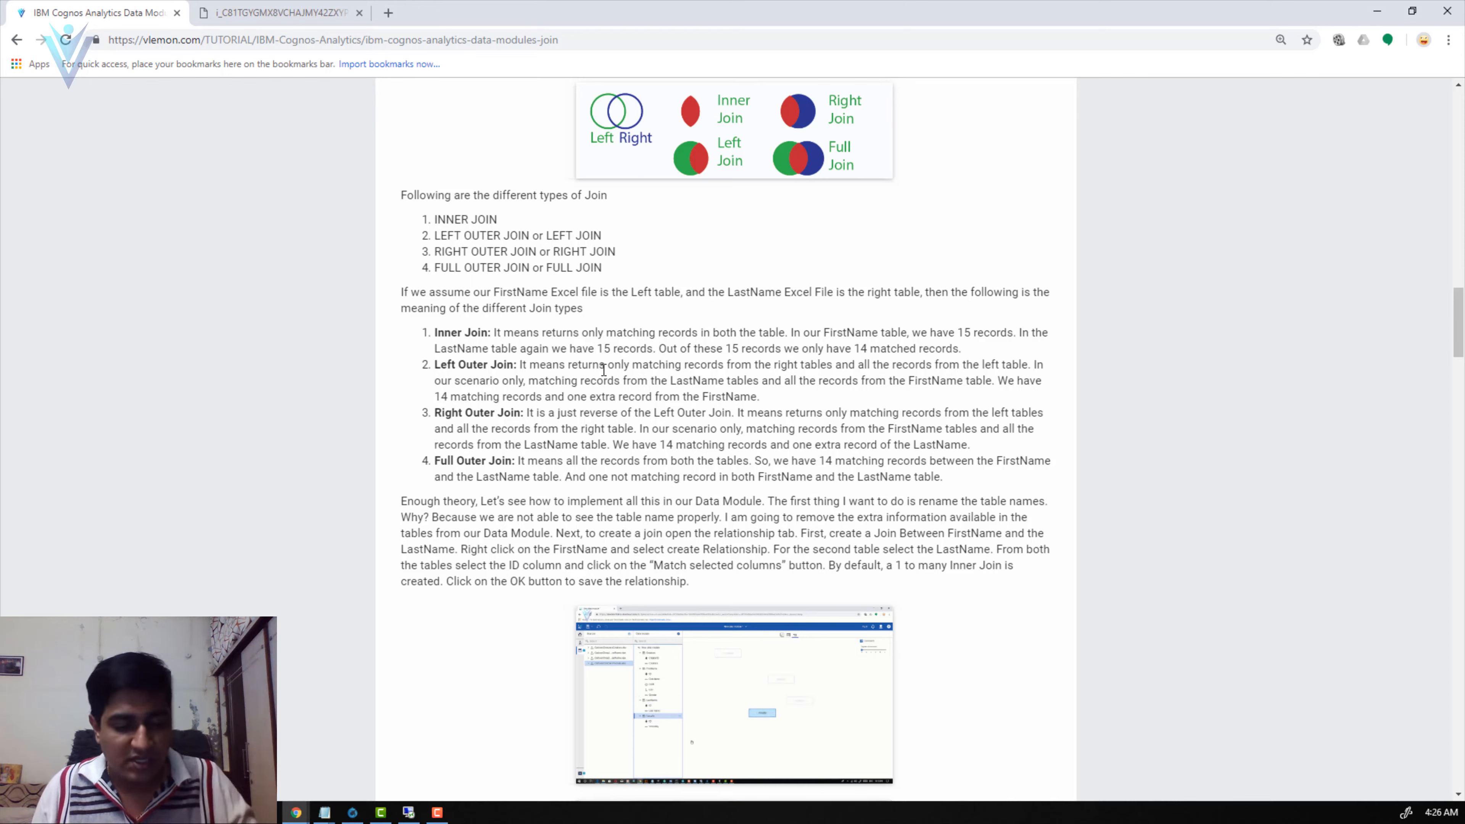
key("alt+Tab")
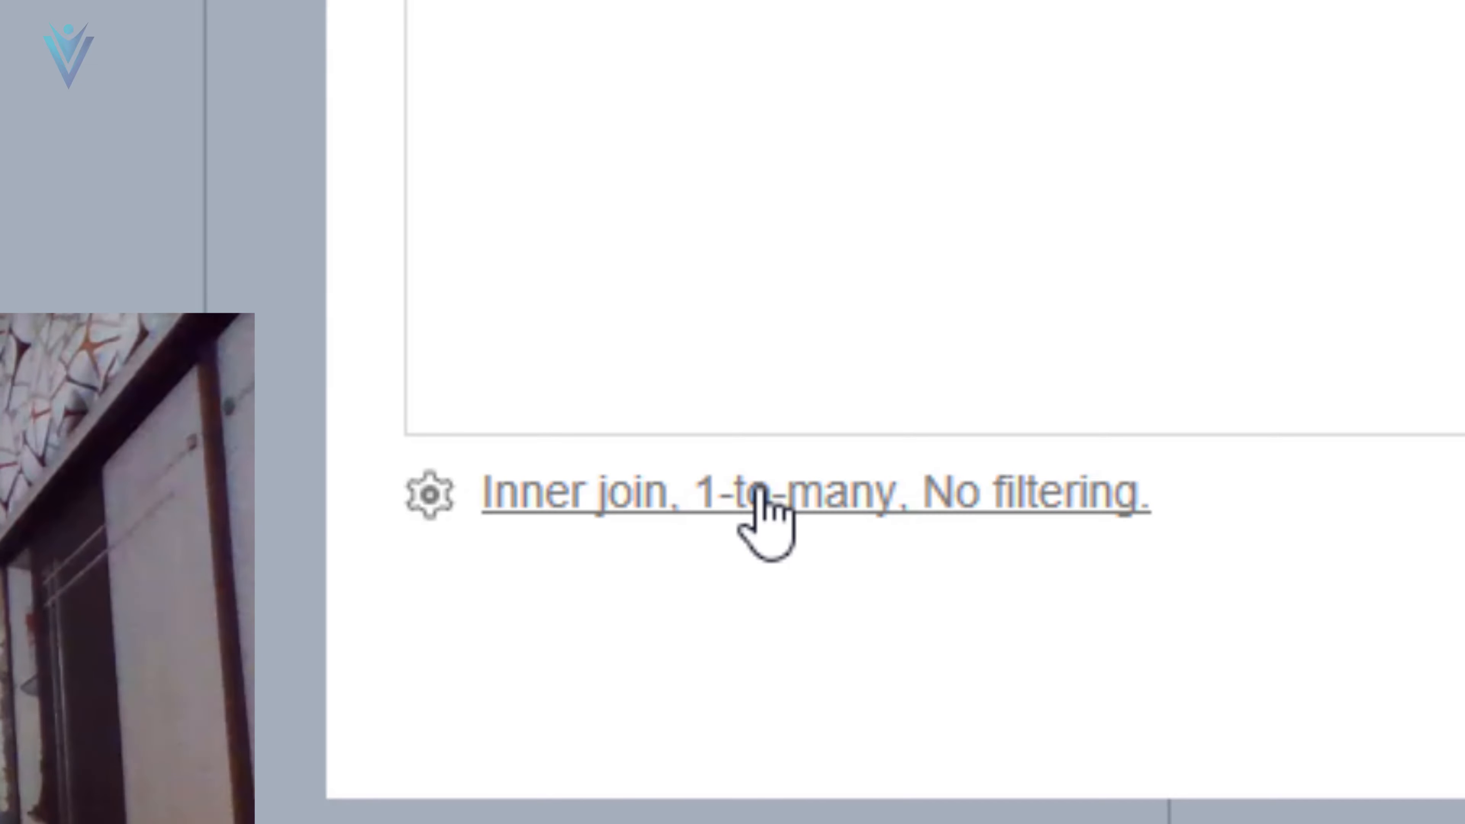
Step: Set the First Name to Last Name relationship to Left outer join with 1-to-1 cardinality and save it
left_click(425, 522)
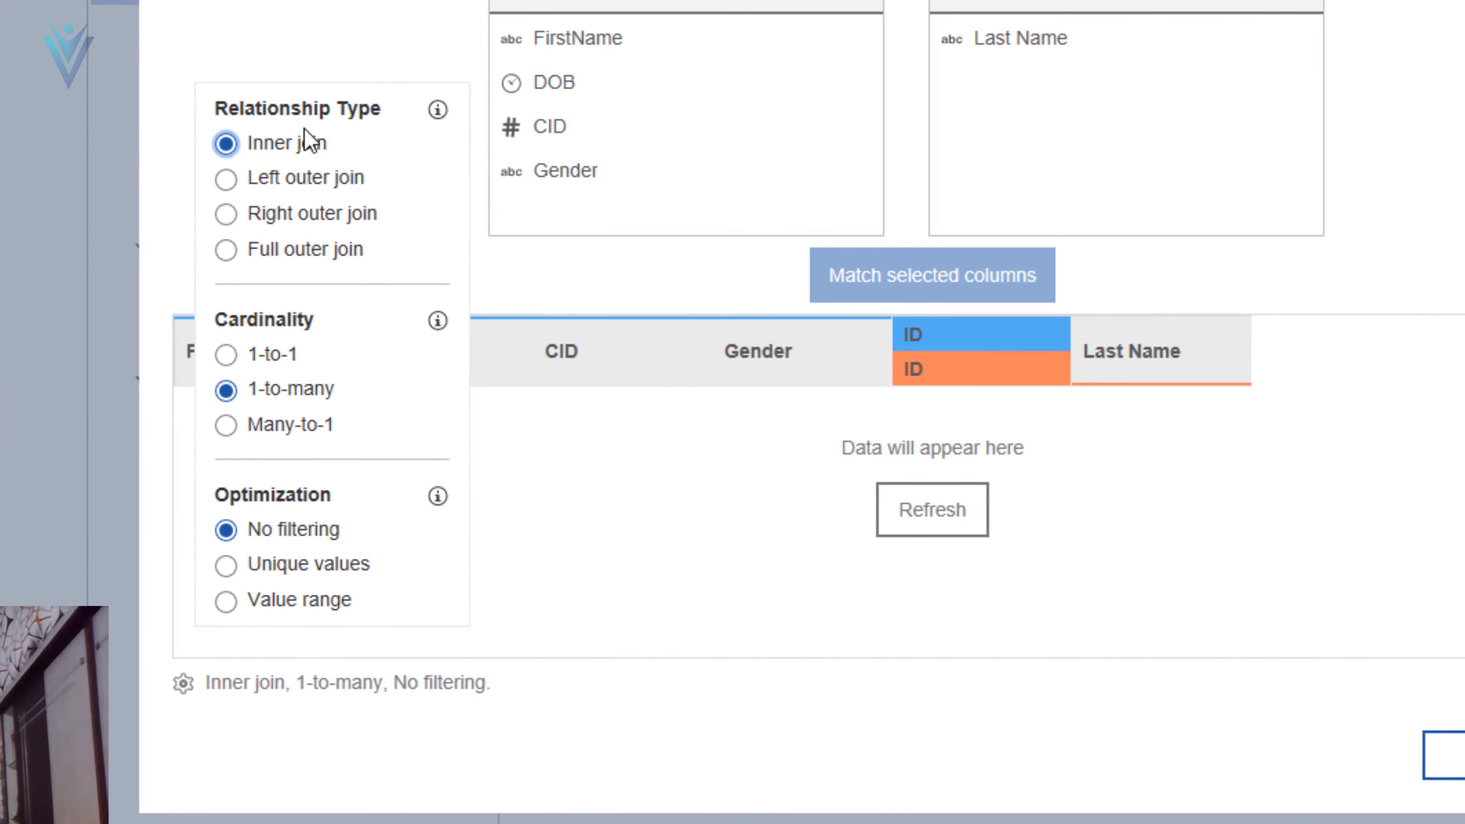
left_click(227, 180)
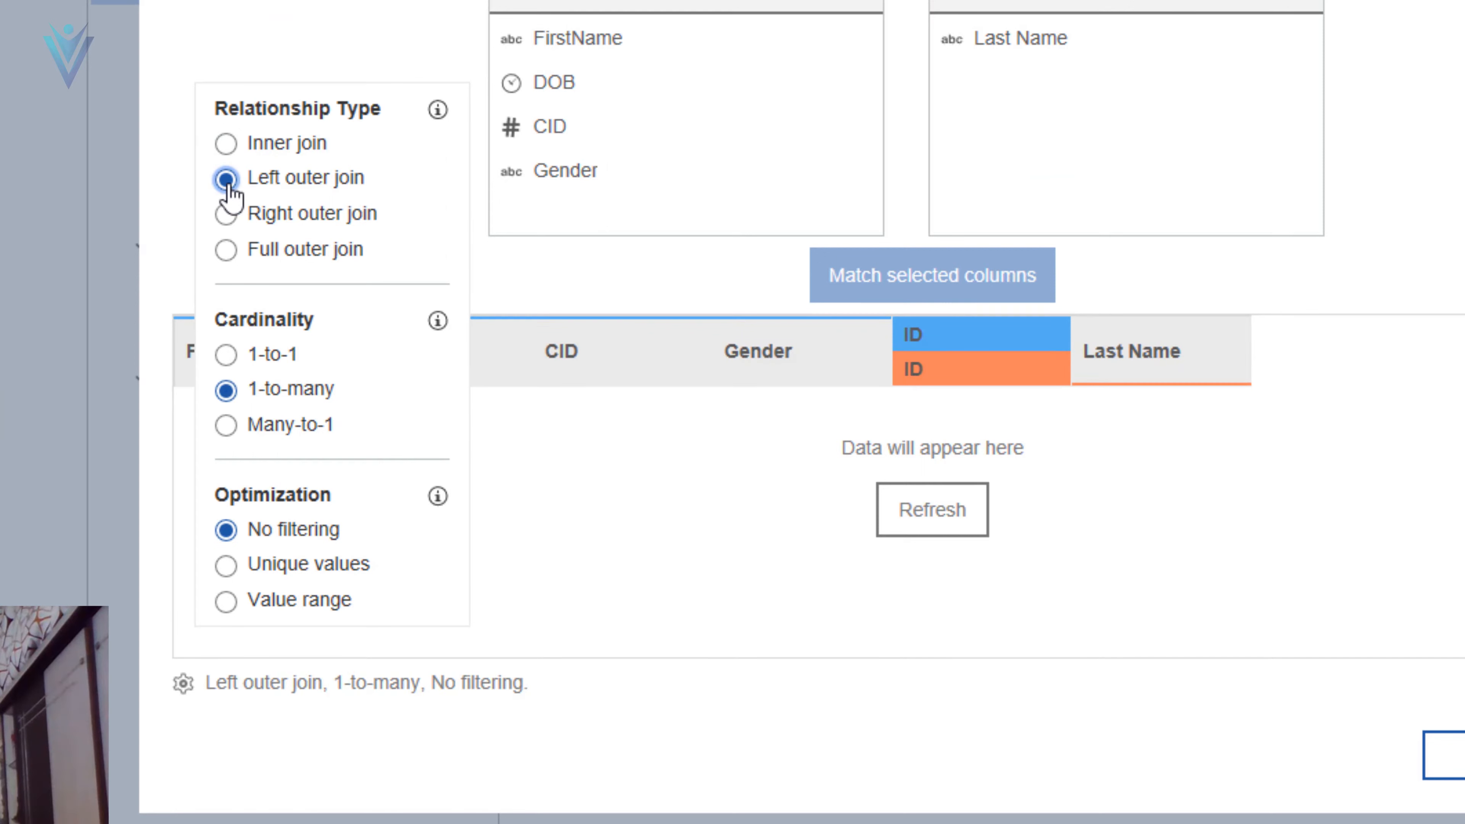
left_click(227, 218)
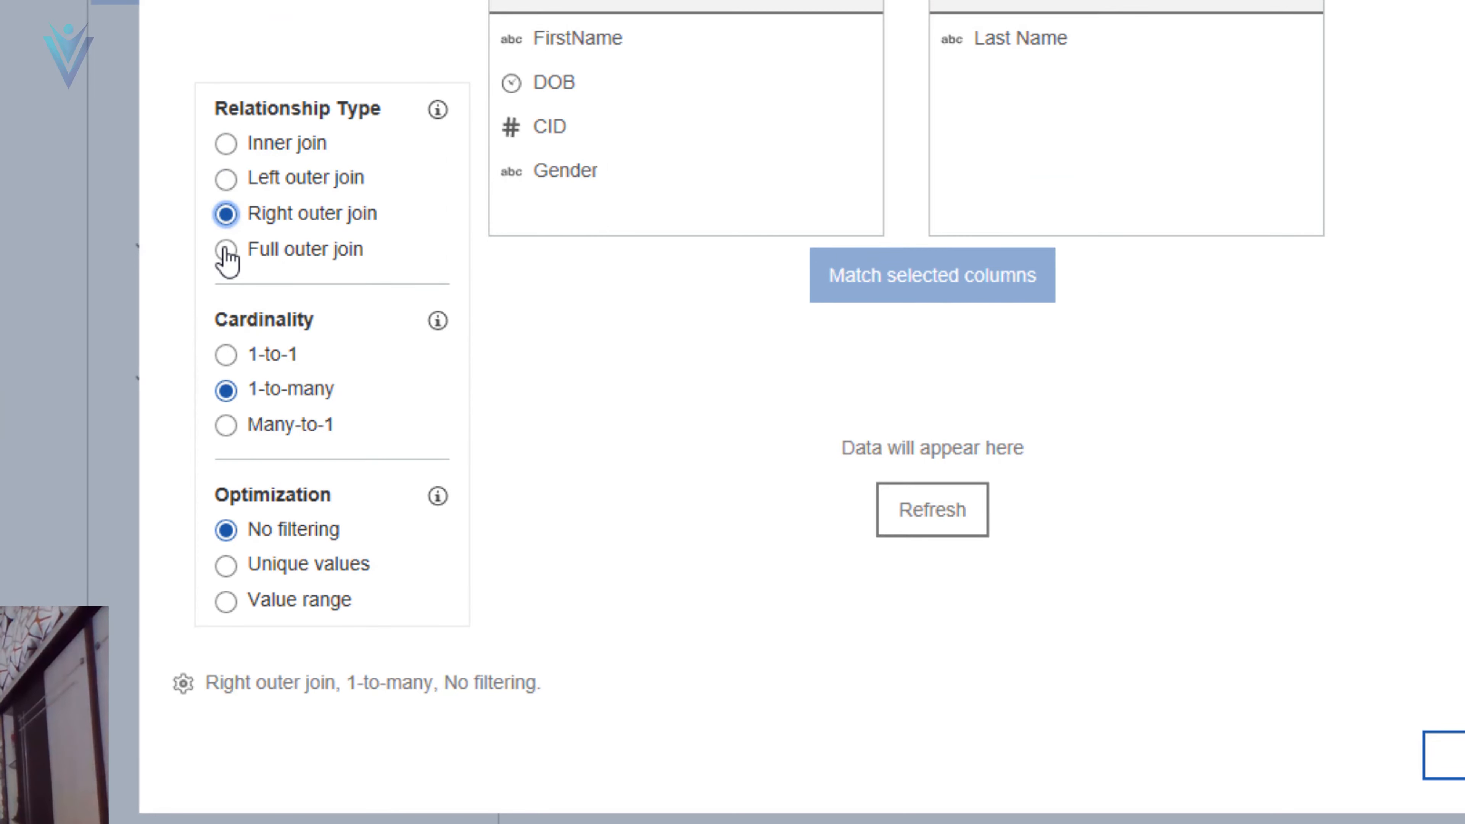
left_click(226, 253)
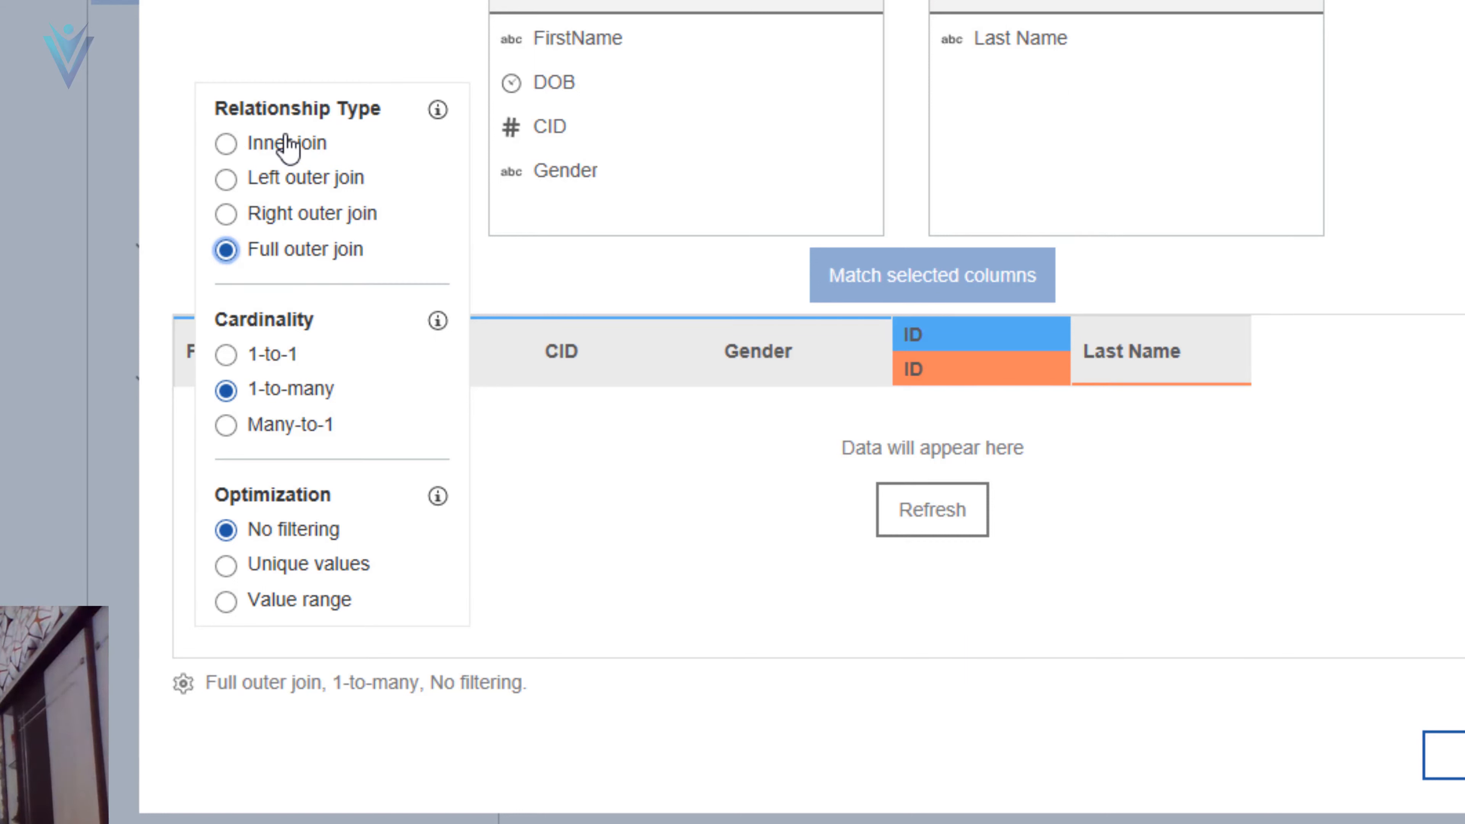
left_click(228, 181)
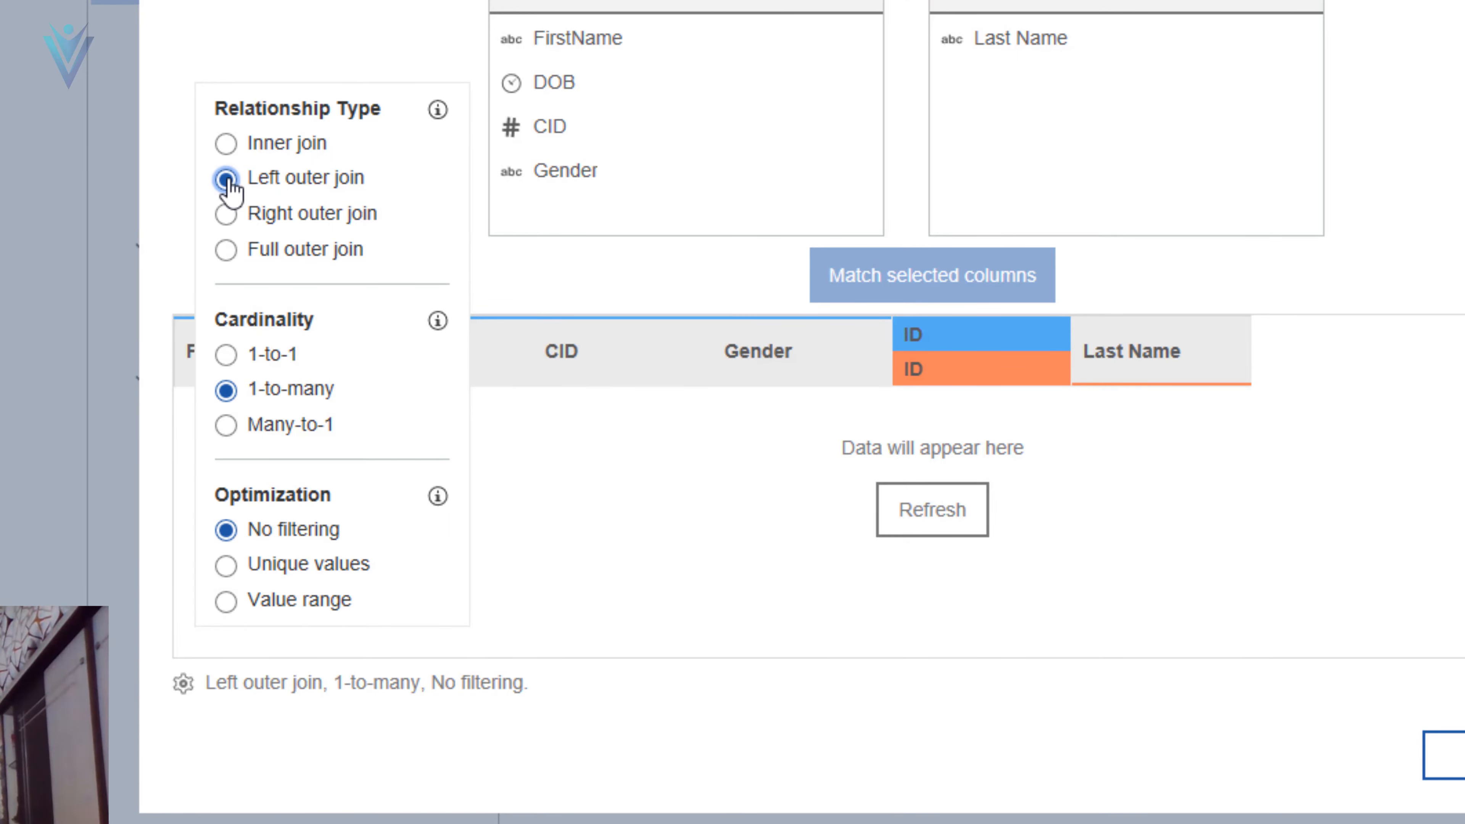
left_click(233, 359)
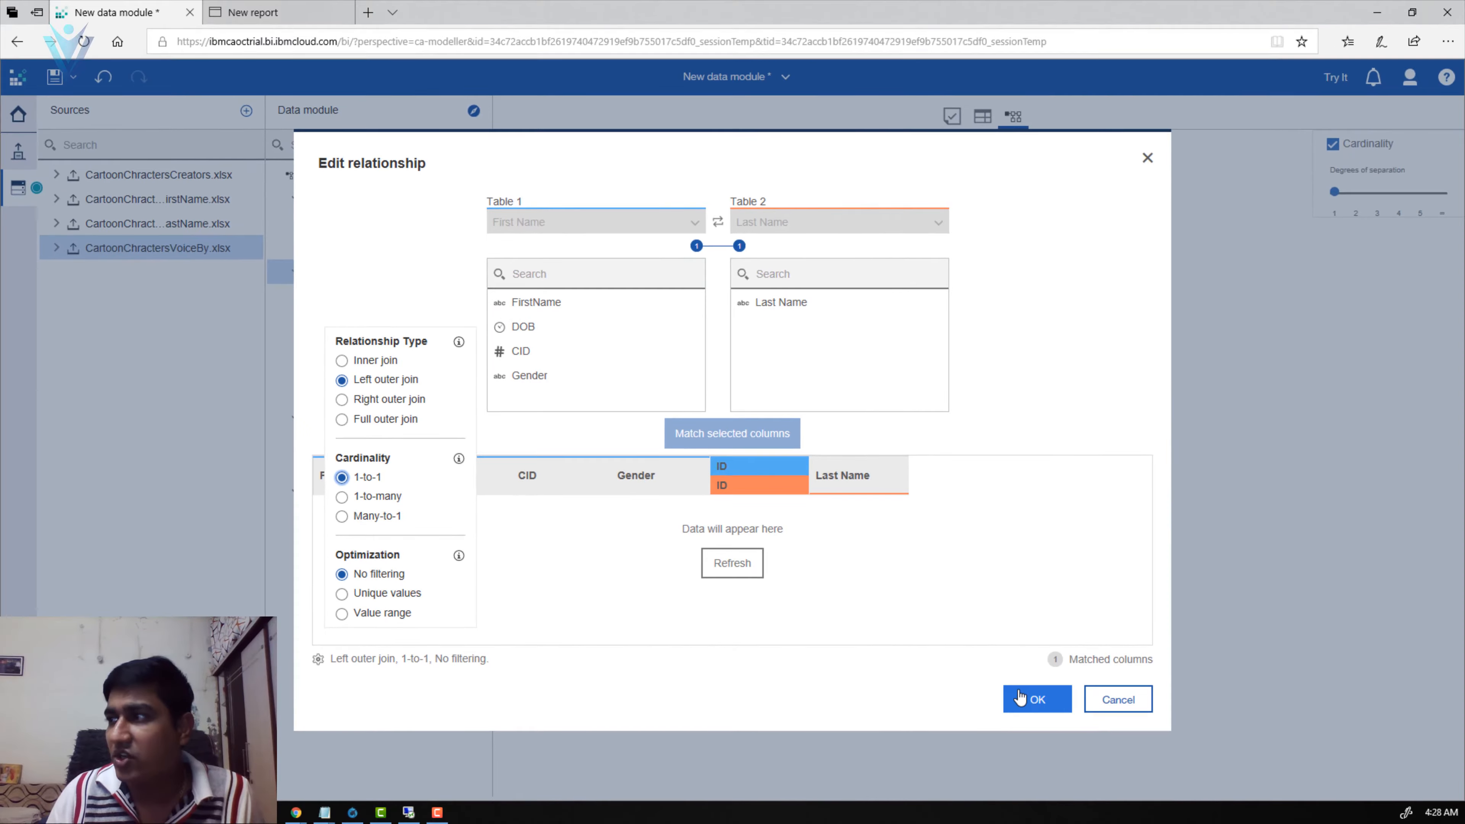
left_click(1019, 698)
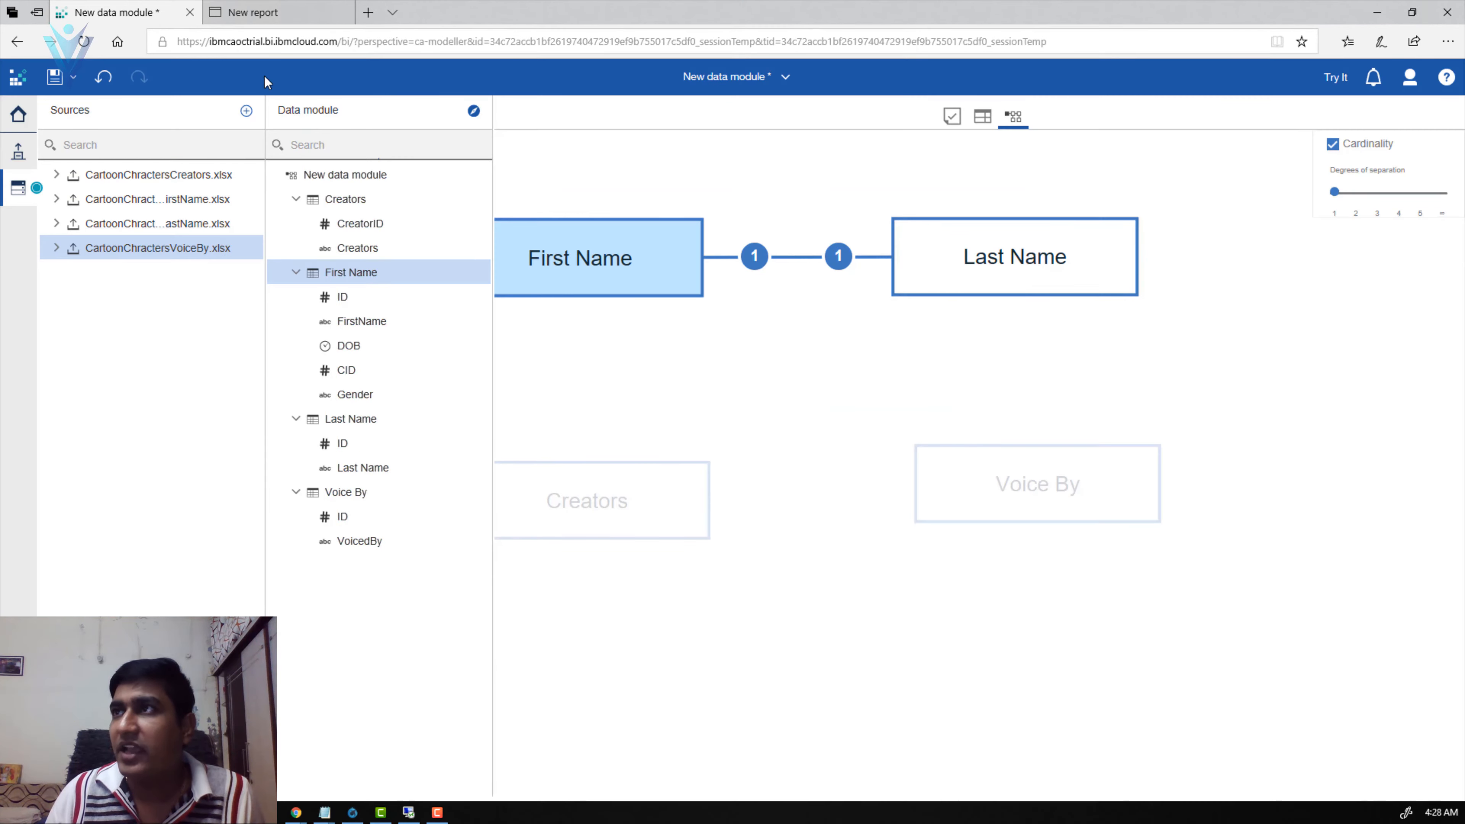
Step: Close the old report and try out the data module in a new one, always allowing pop-ups from the site
left_click(252, 11)
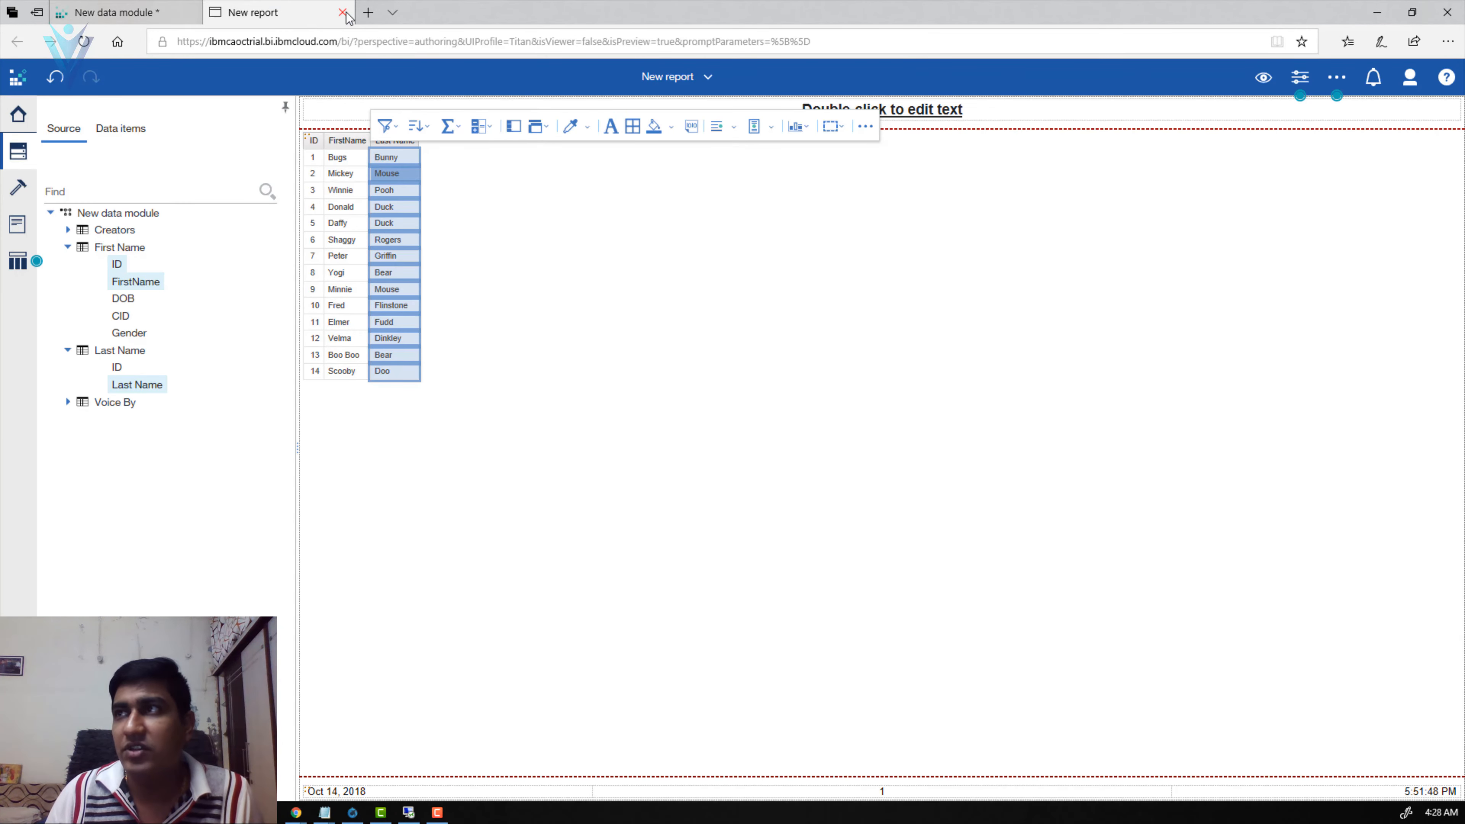
left_click(183, 8)
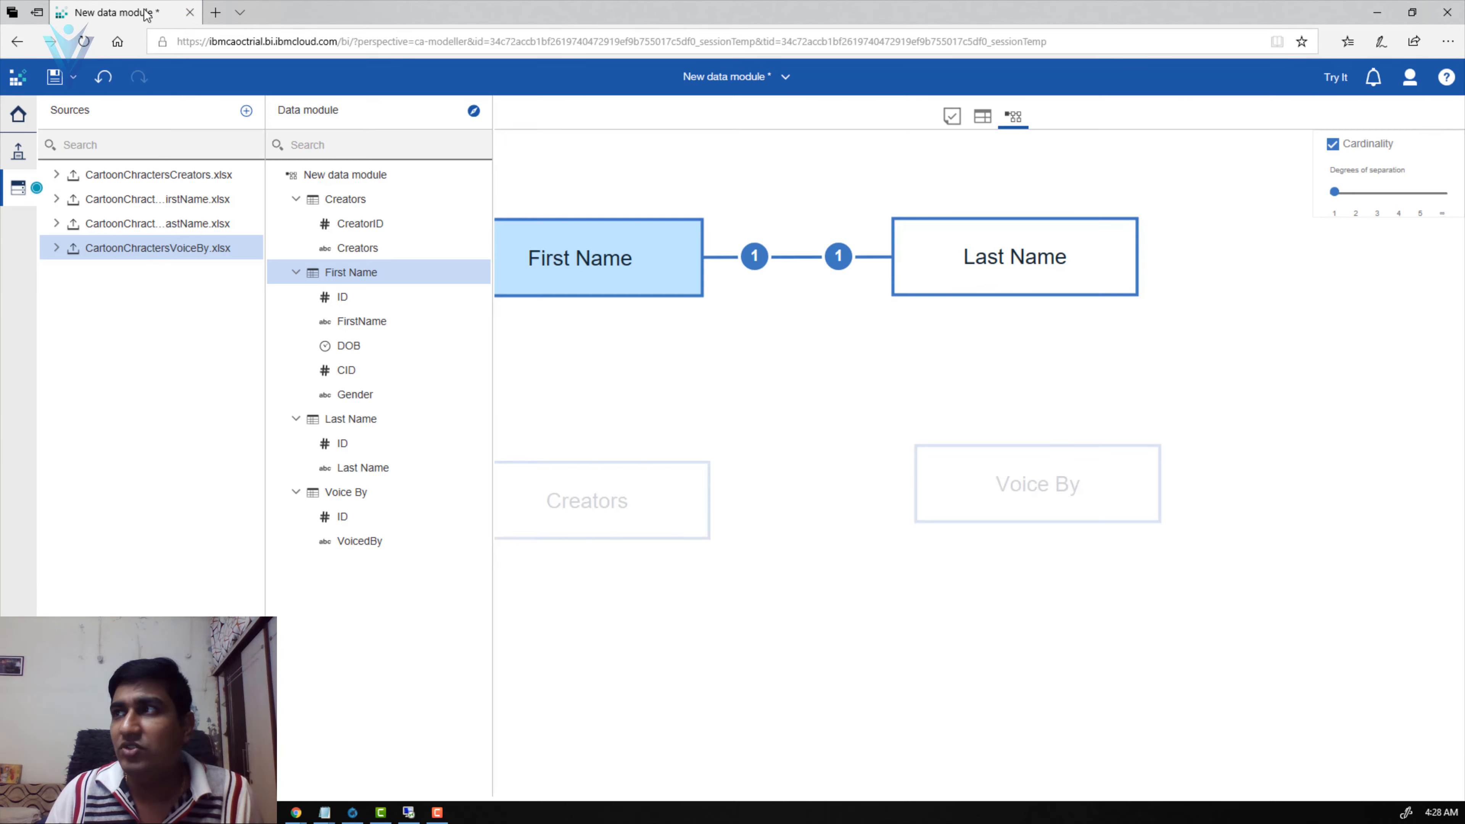
left_click(1331, 87)
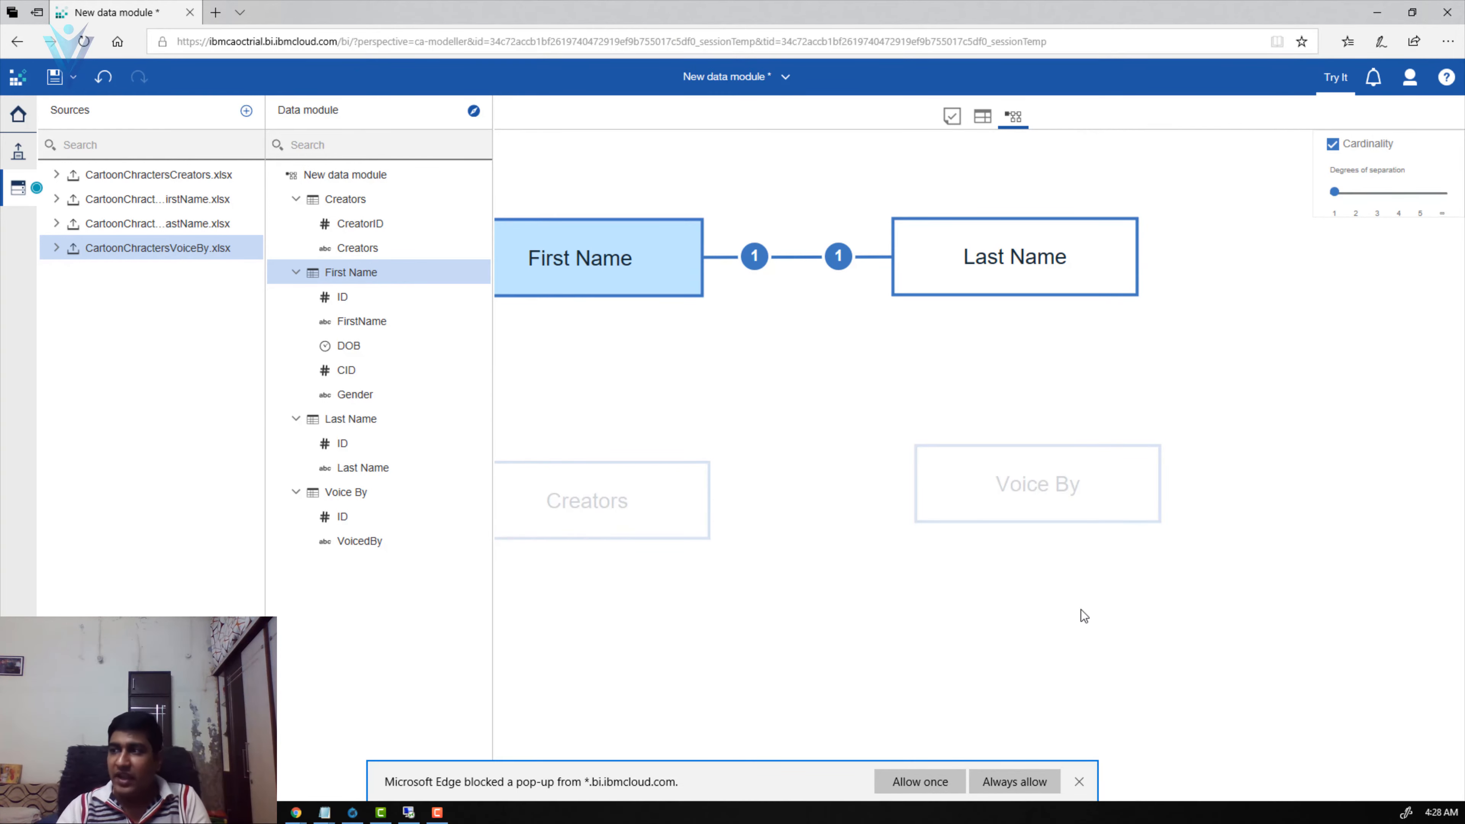
left_click(1005, 783)
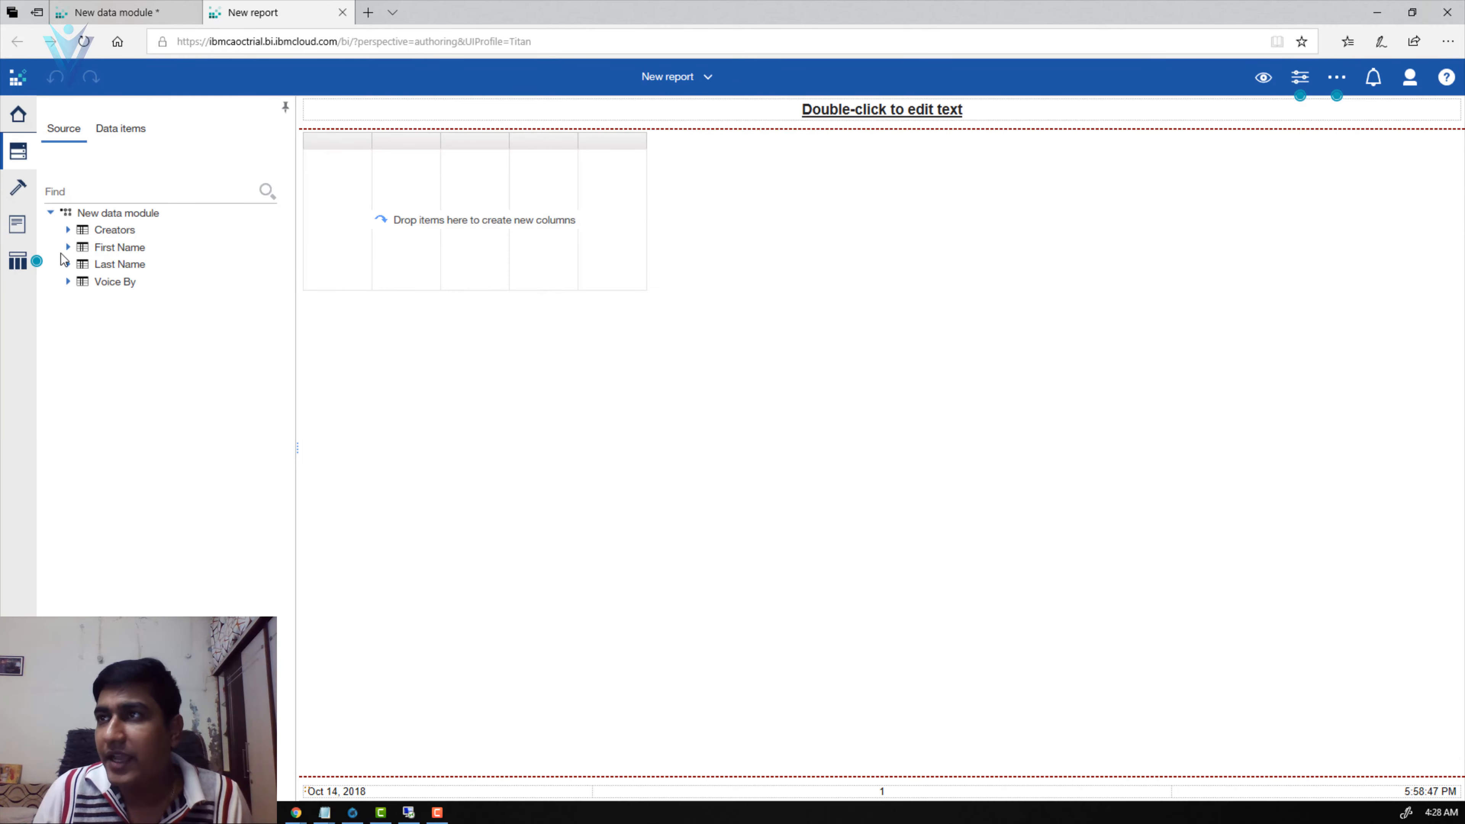
Step: Add ID and FirstName from First Name plus ID and Last Name from Last Name as columns of the report list
left_click(67, 247)
left_click(68, 352)
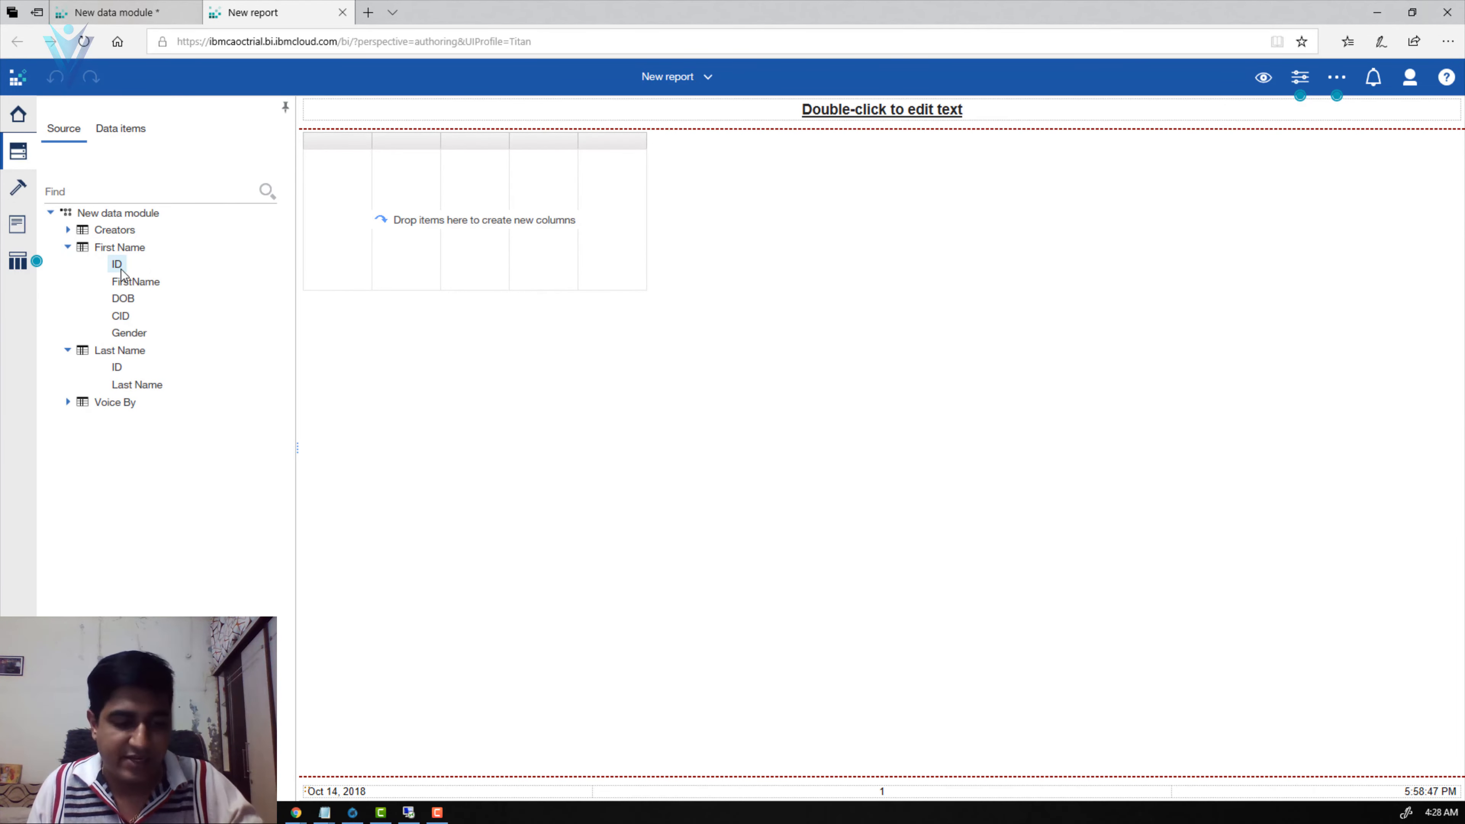
left_click(134, 284, "ctrl")
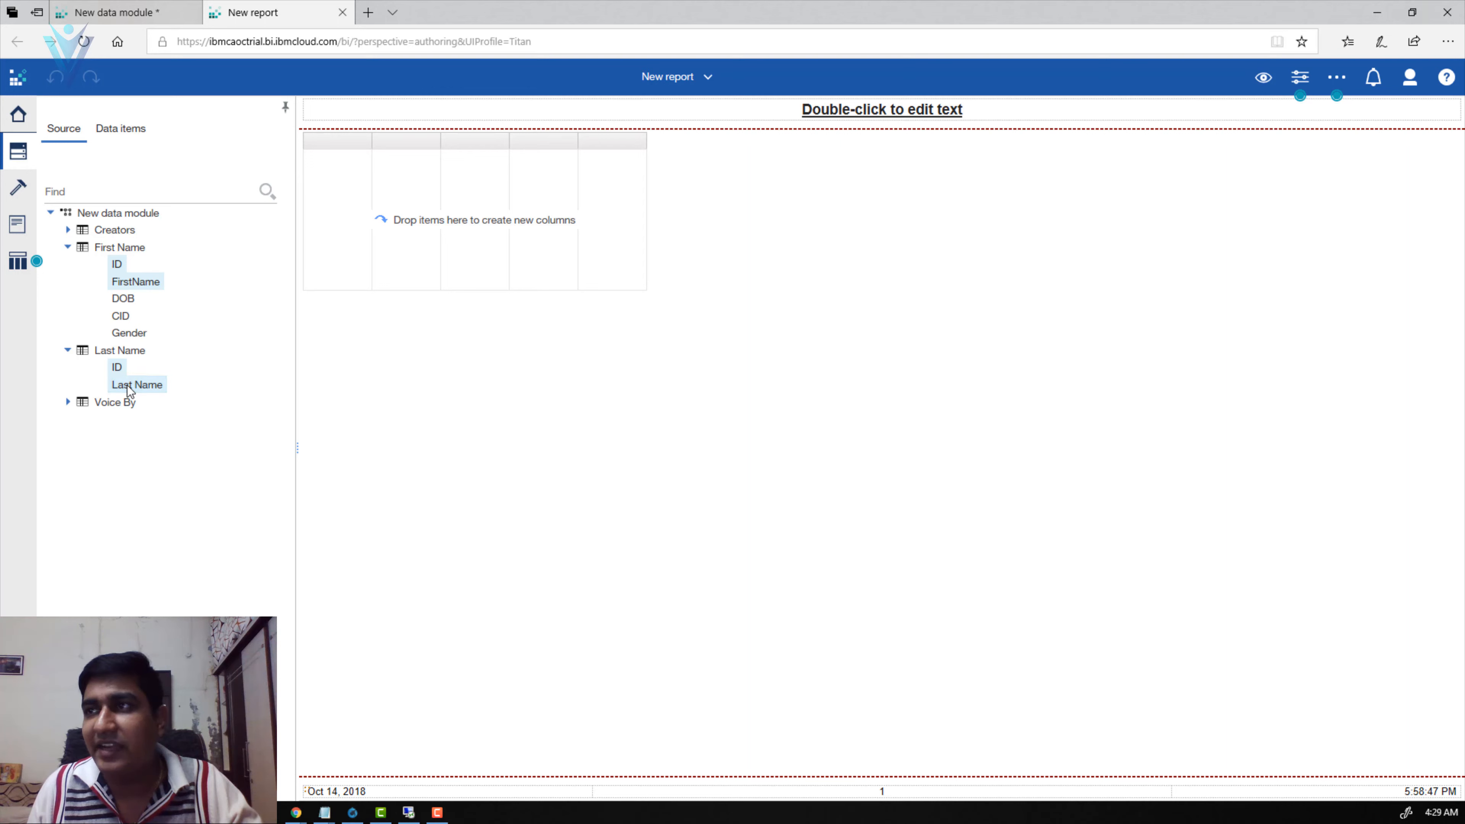
left_click_drag(151, 385, 445, 188)
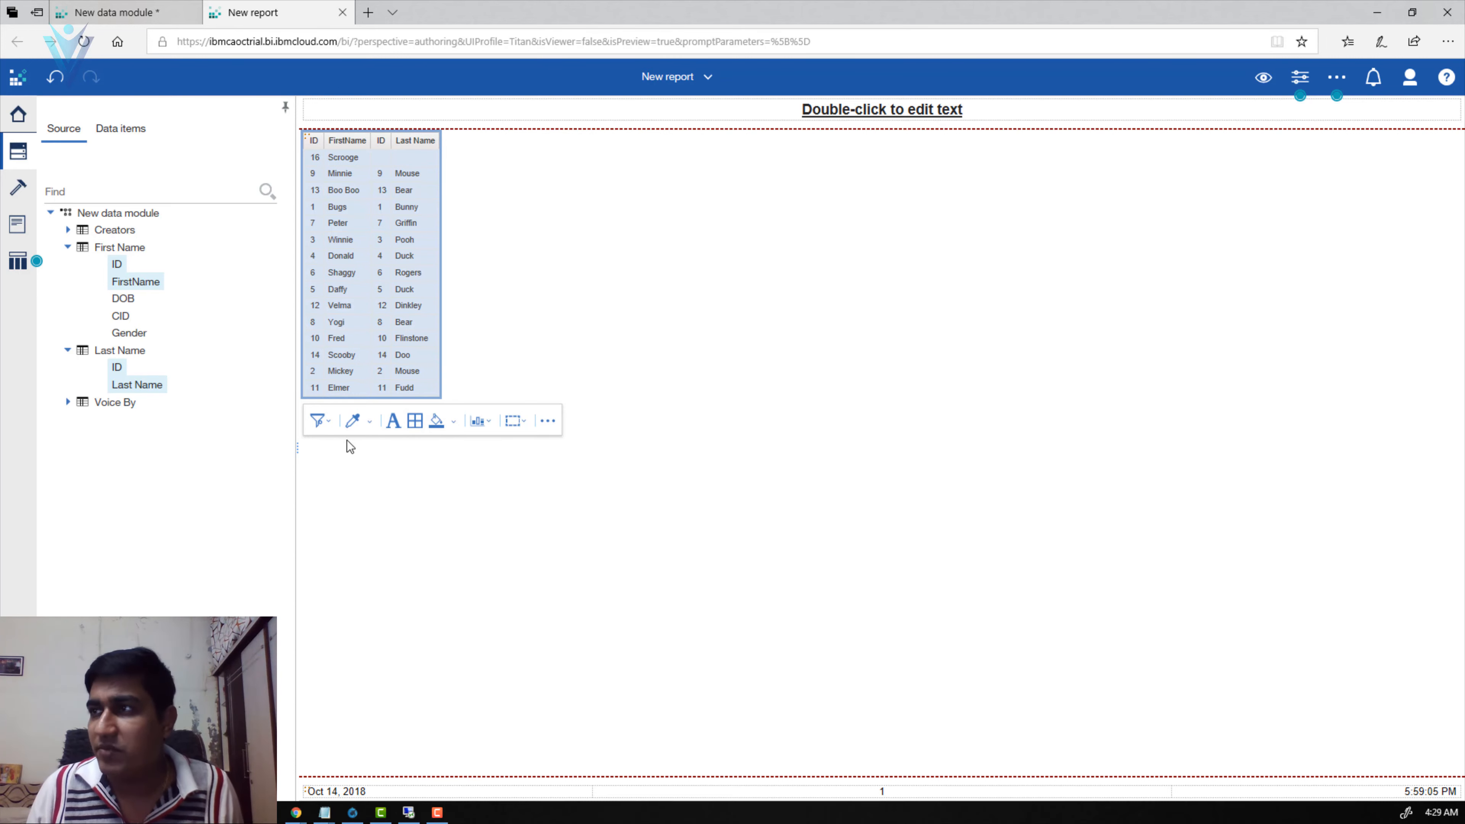
Step: Sort the four-column report list in ascending order by the First Name table's ID column
left_click(316, 148)
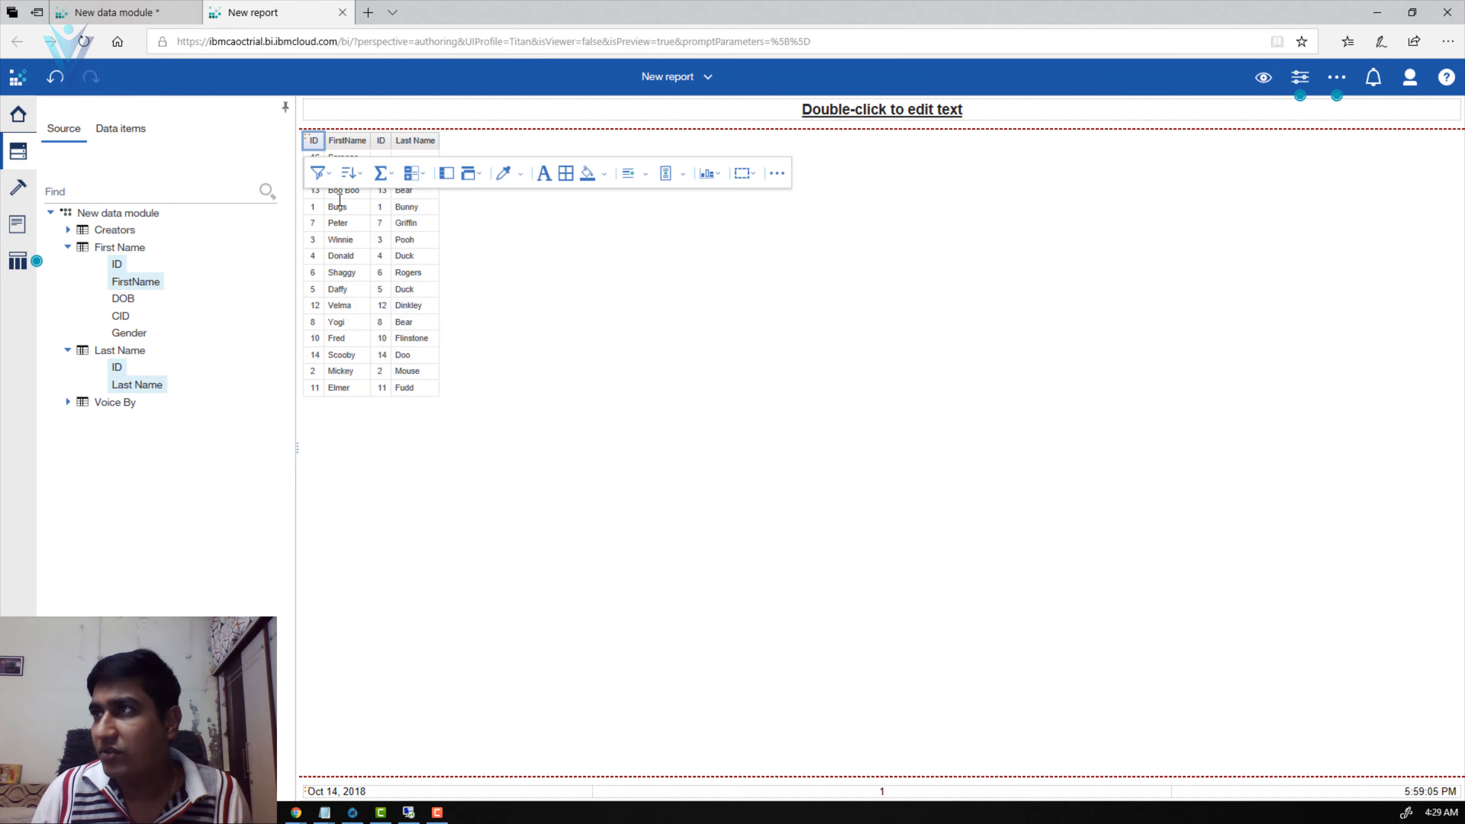
left_click(350, 173)
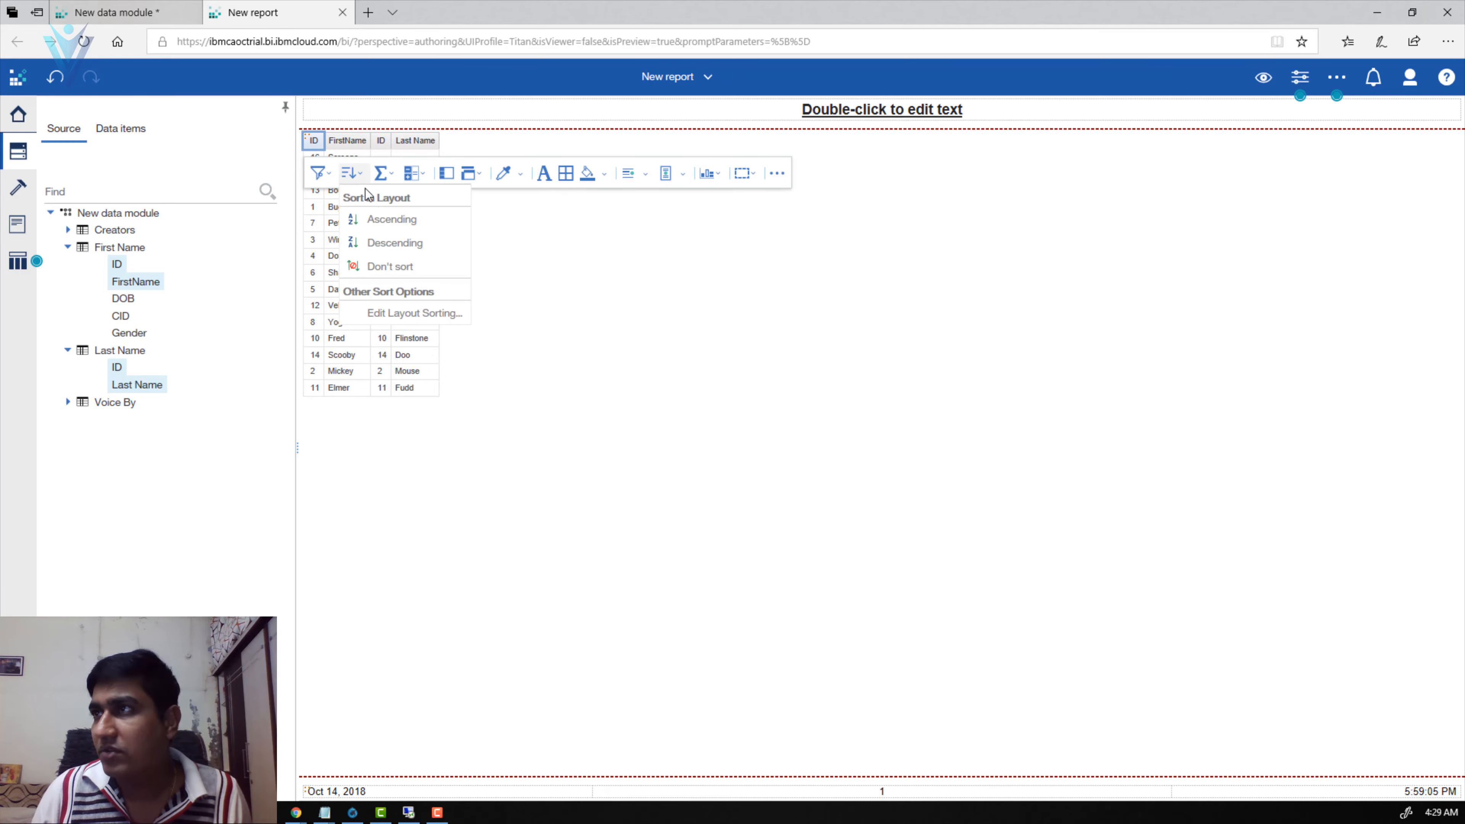
left_click(383, 227)
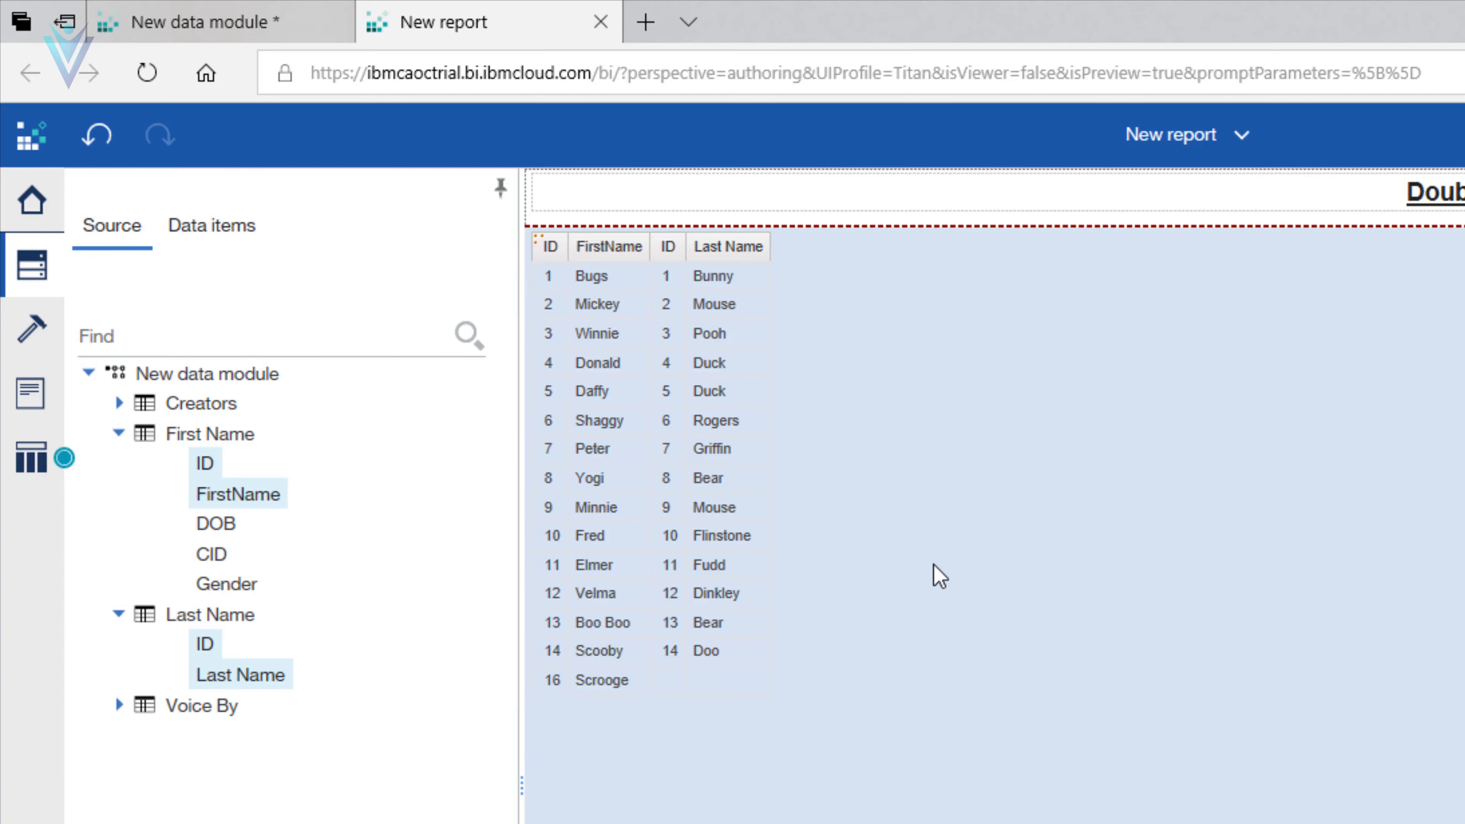
Step: Compare the First Name and Last Name ID values in the report's last row, and return to the data module
left_click(662, 692)
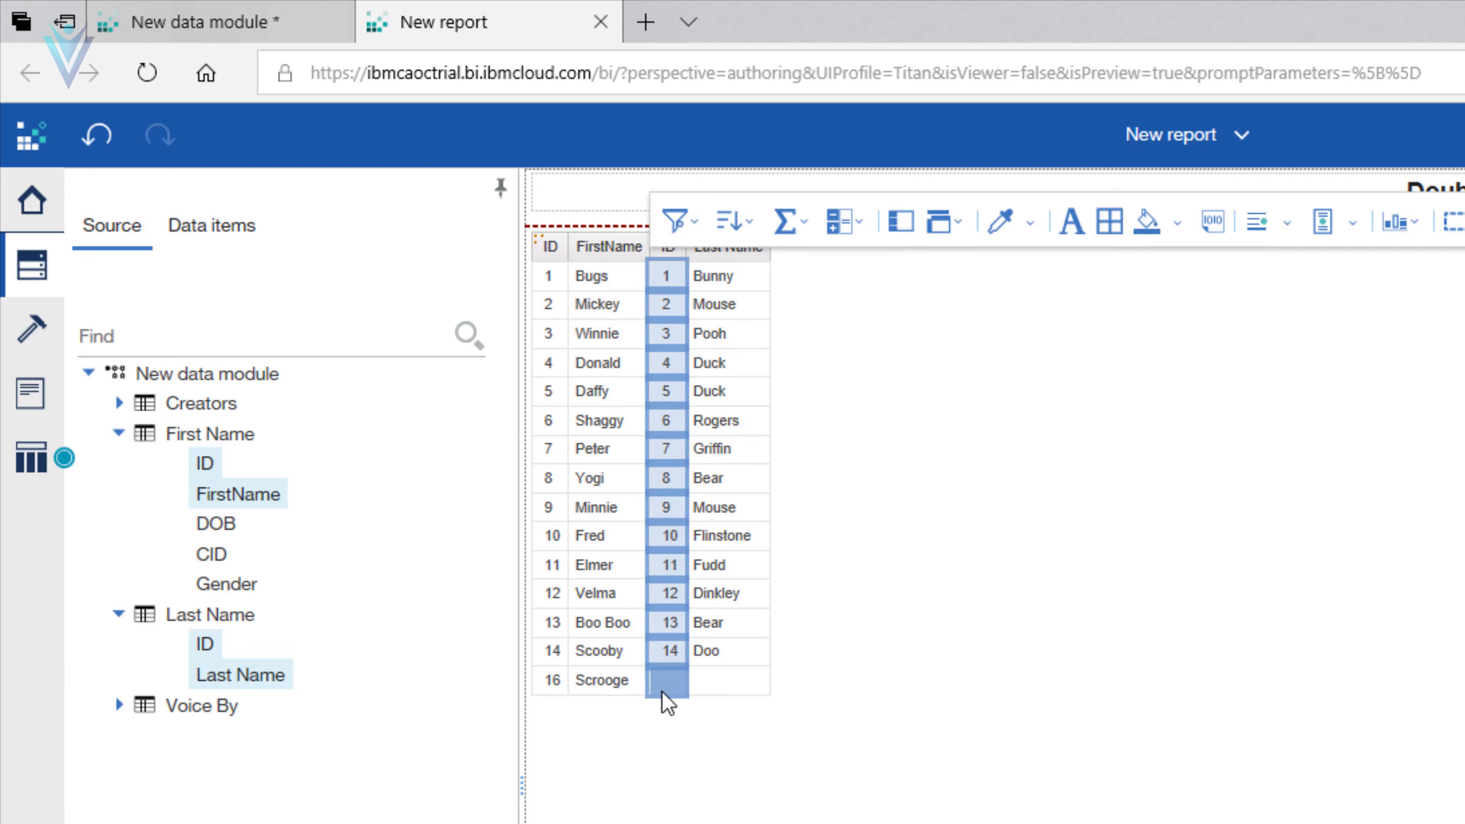
left_click(565, 691)
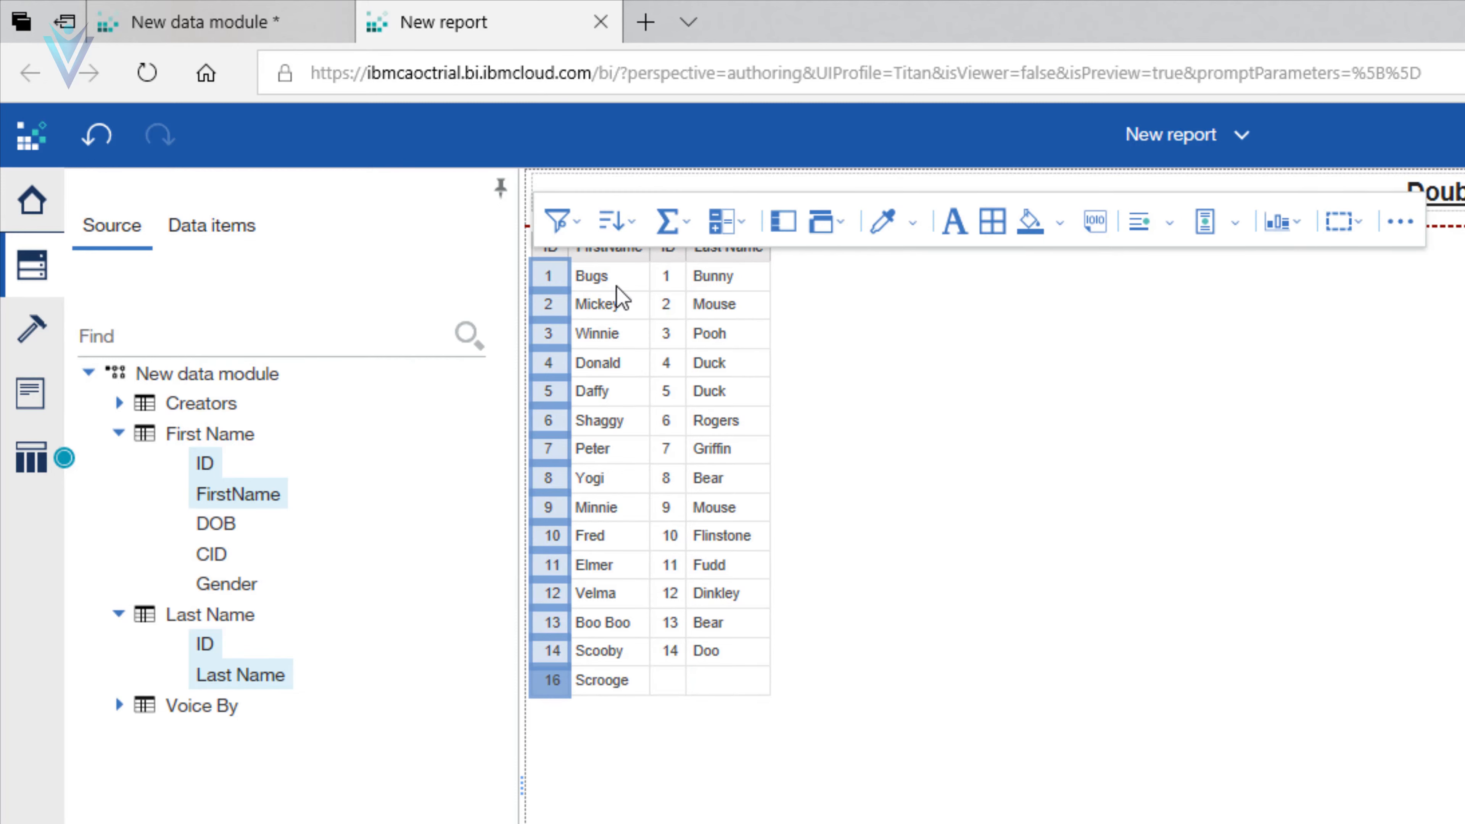
left_click(668, 682)
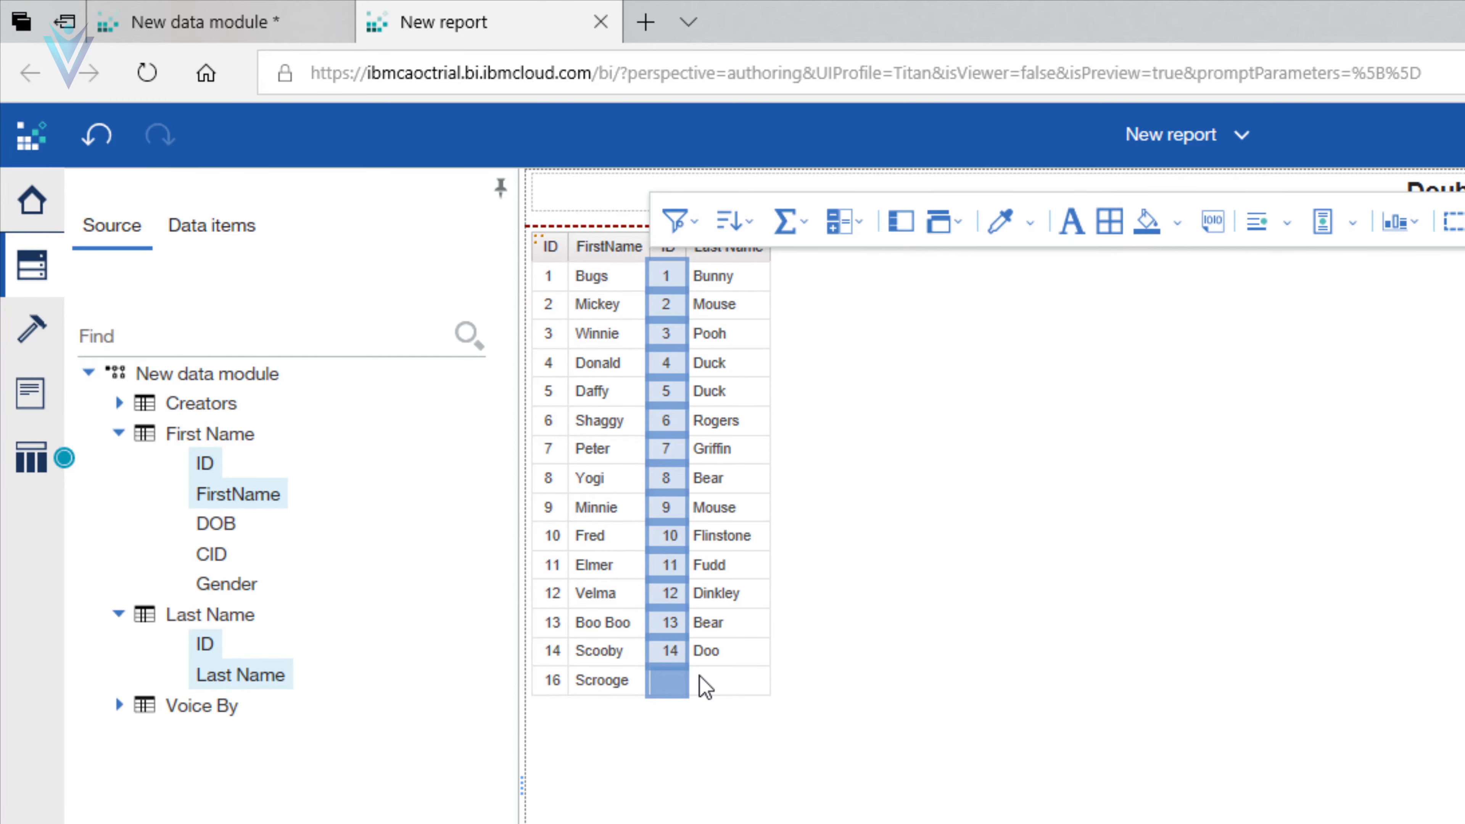
left_click(697, 683)
left_click(681, 682)
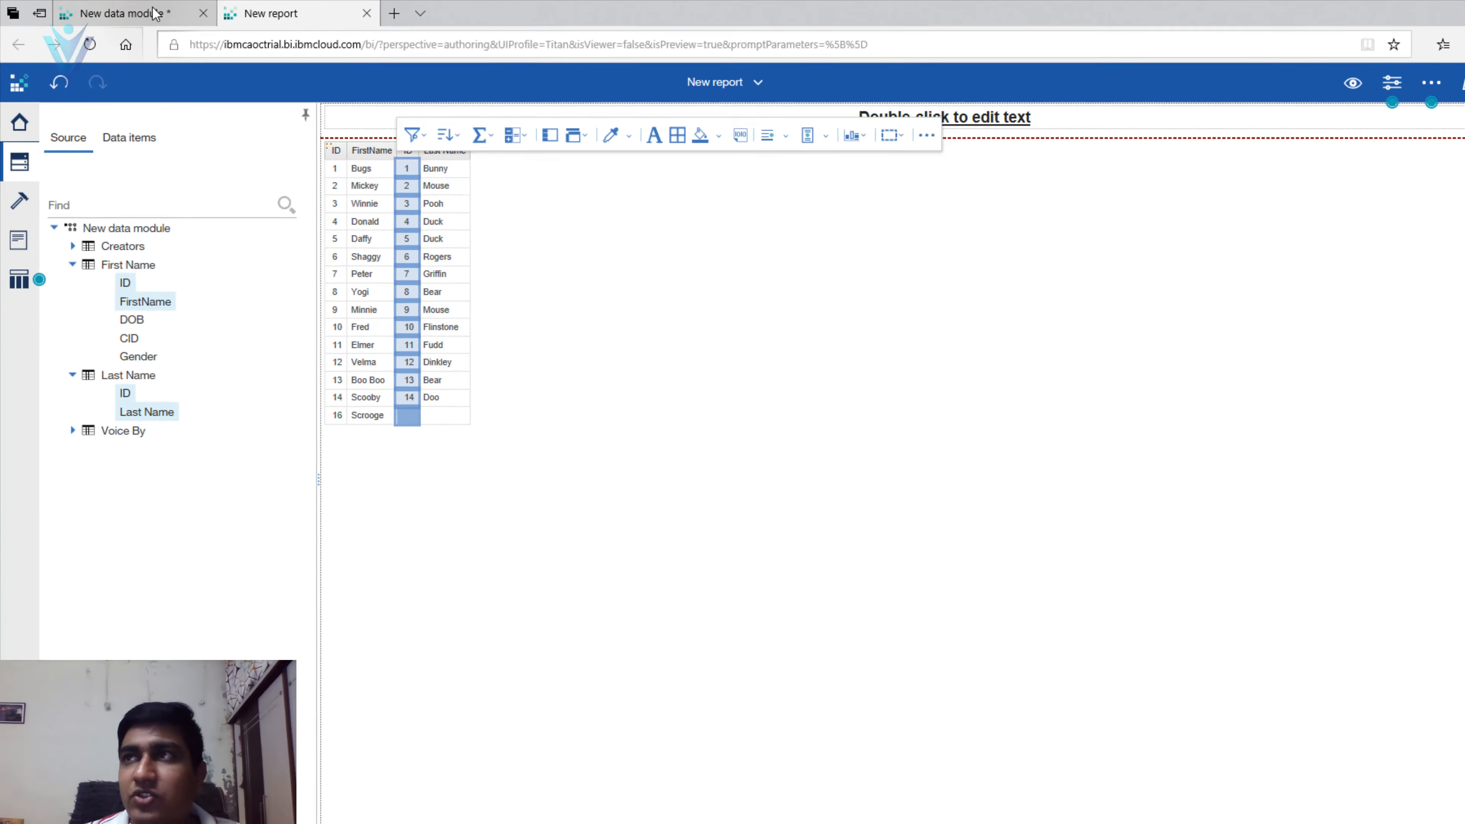
left_click(260, 21)
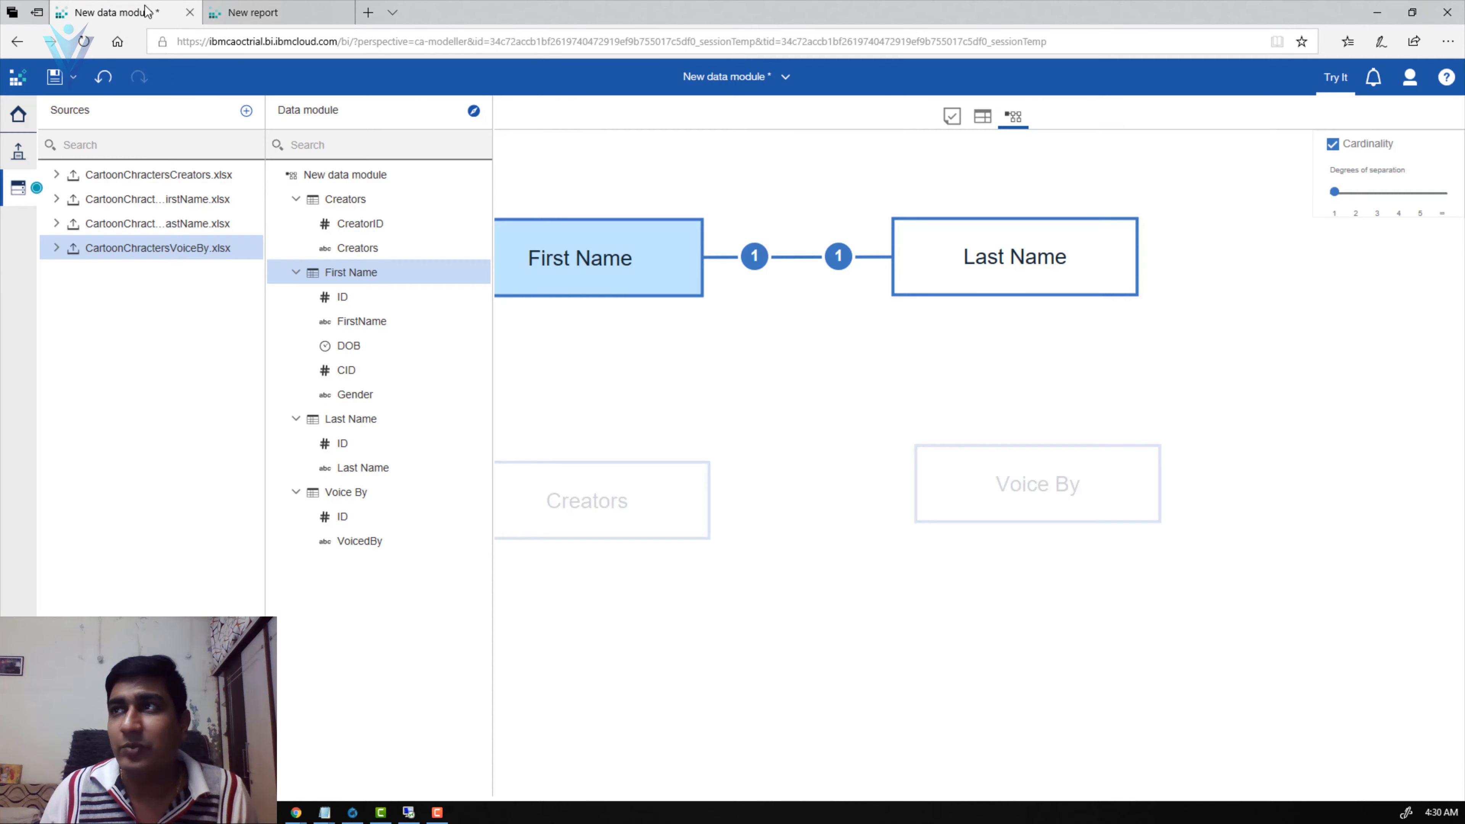
Step: Change the relationship between the First Name and Last Name tables to a right outer join
left_click(790, 257)
left_click(836, 271)
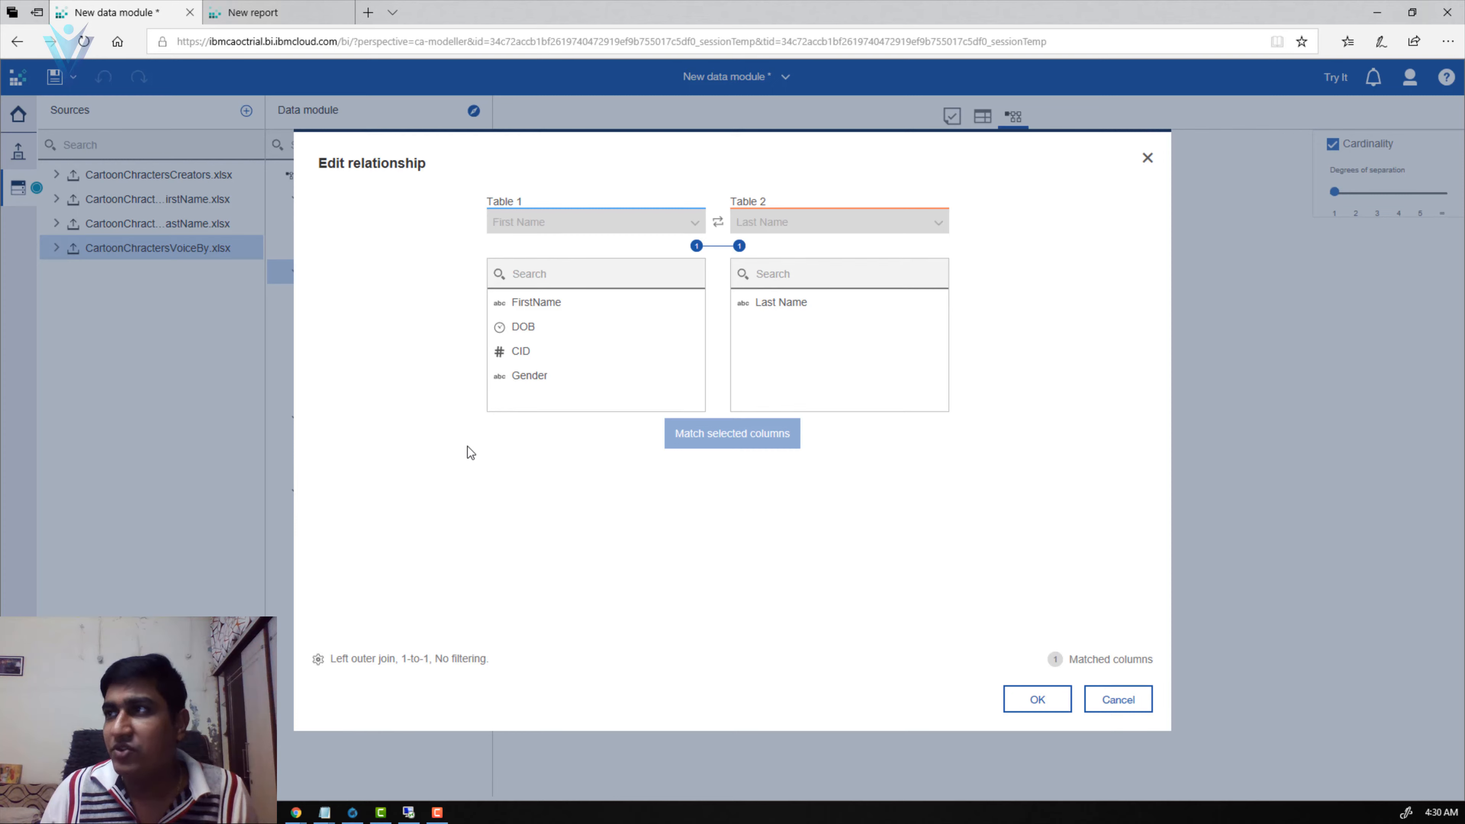
left_click(360, 664)
left_click(341, 400)
left_click(1042, 699)
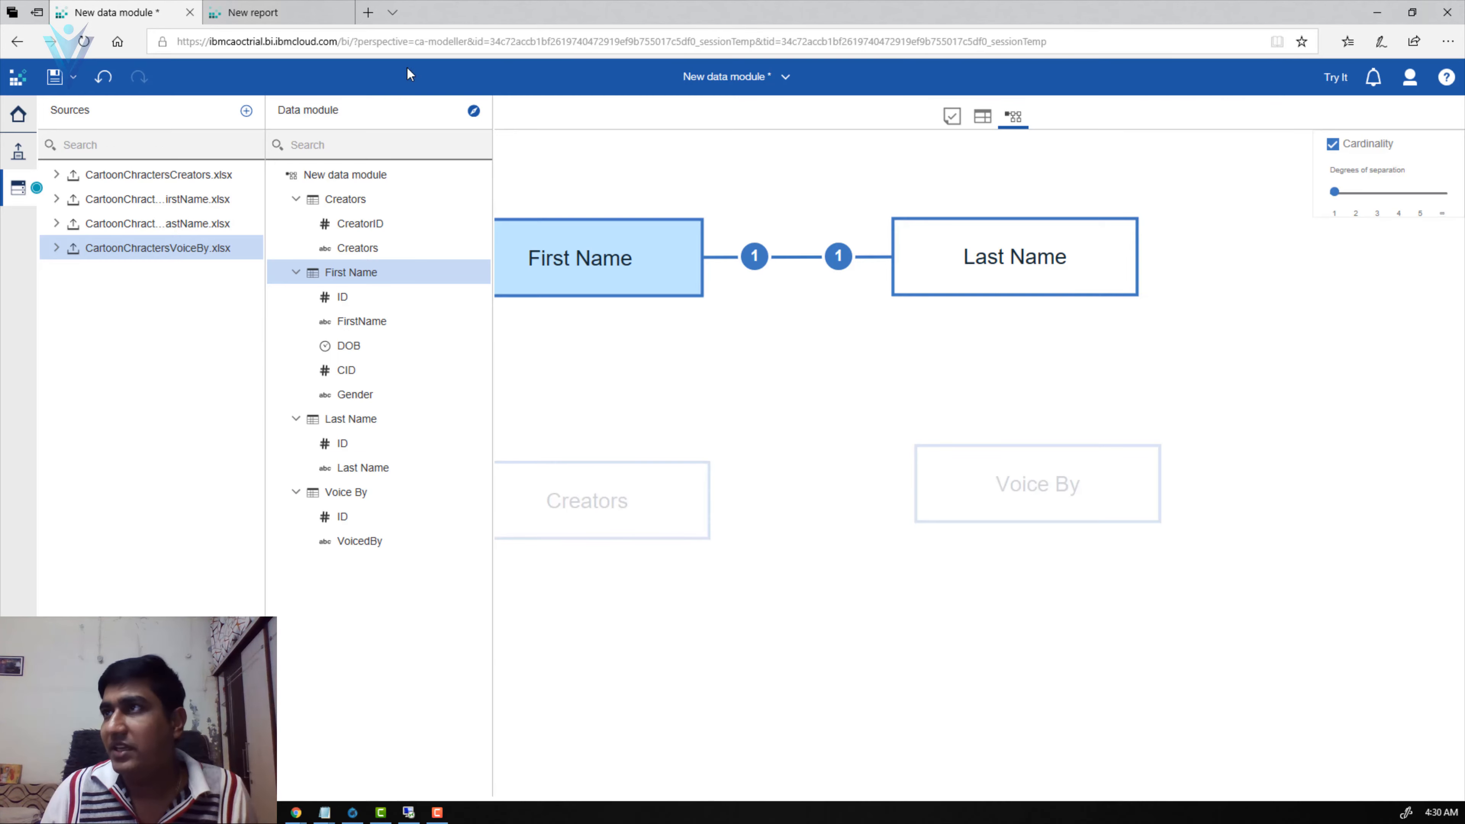
Step: Close the old report and try out the data module with its right outer join in a new one
left_click(335, 16)
left_click(343, 12)
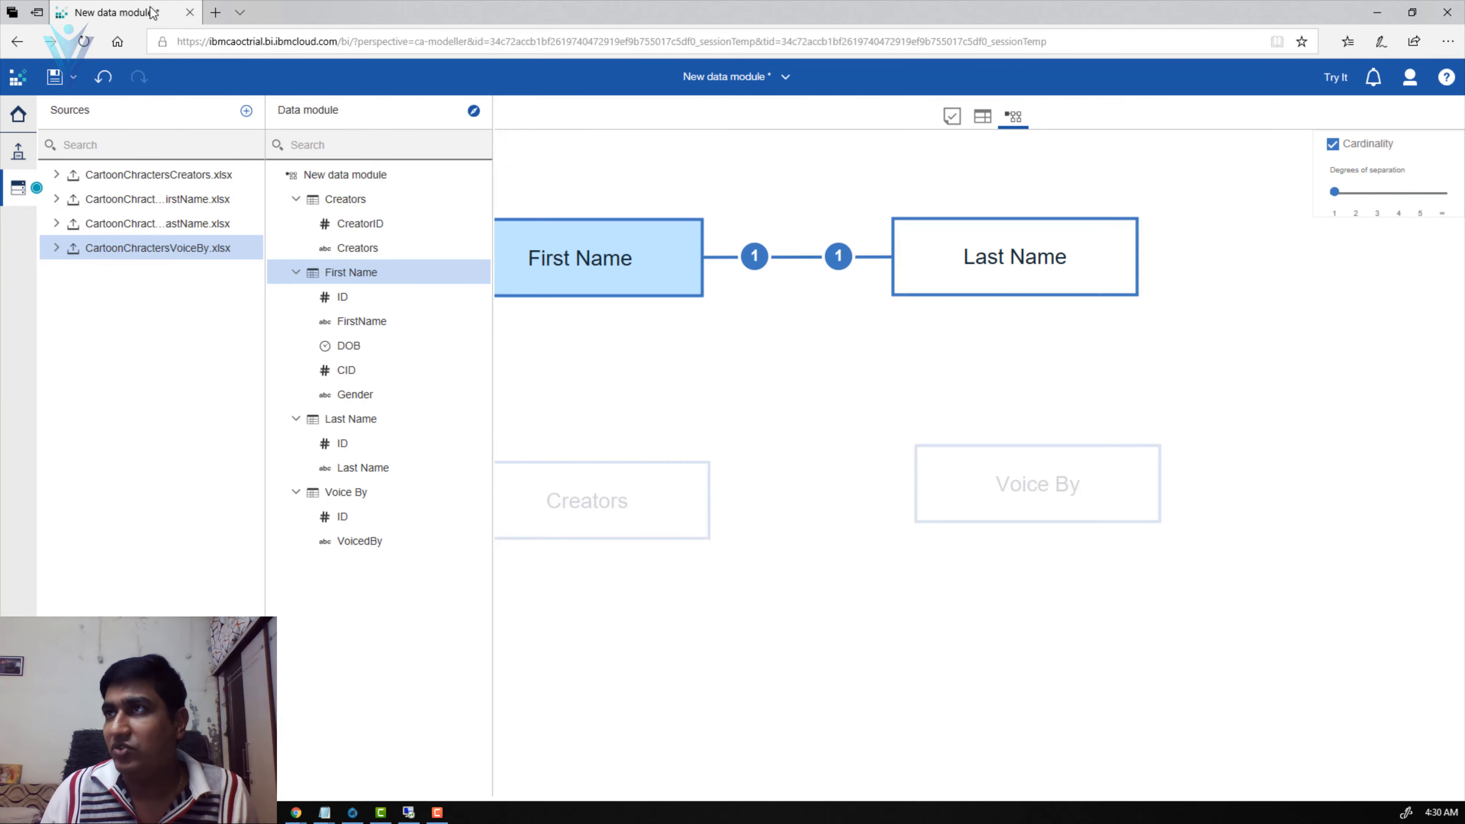
left_click(1323, 81)
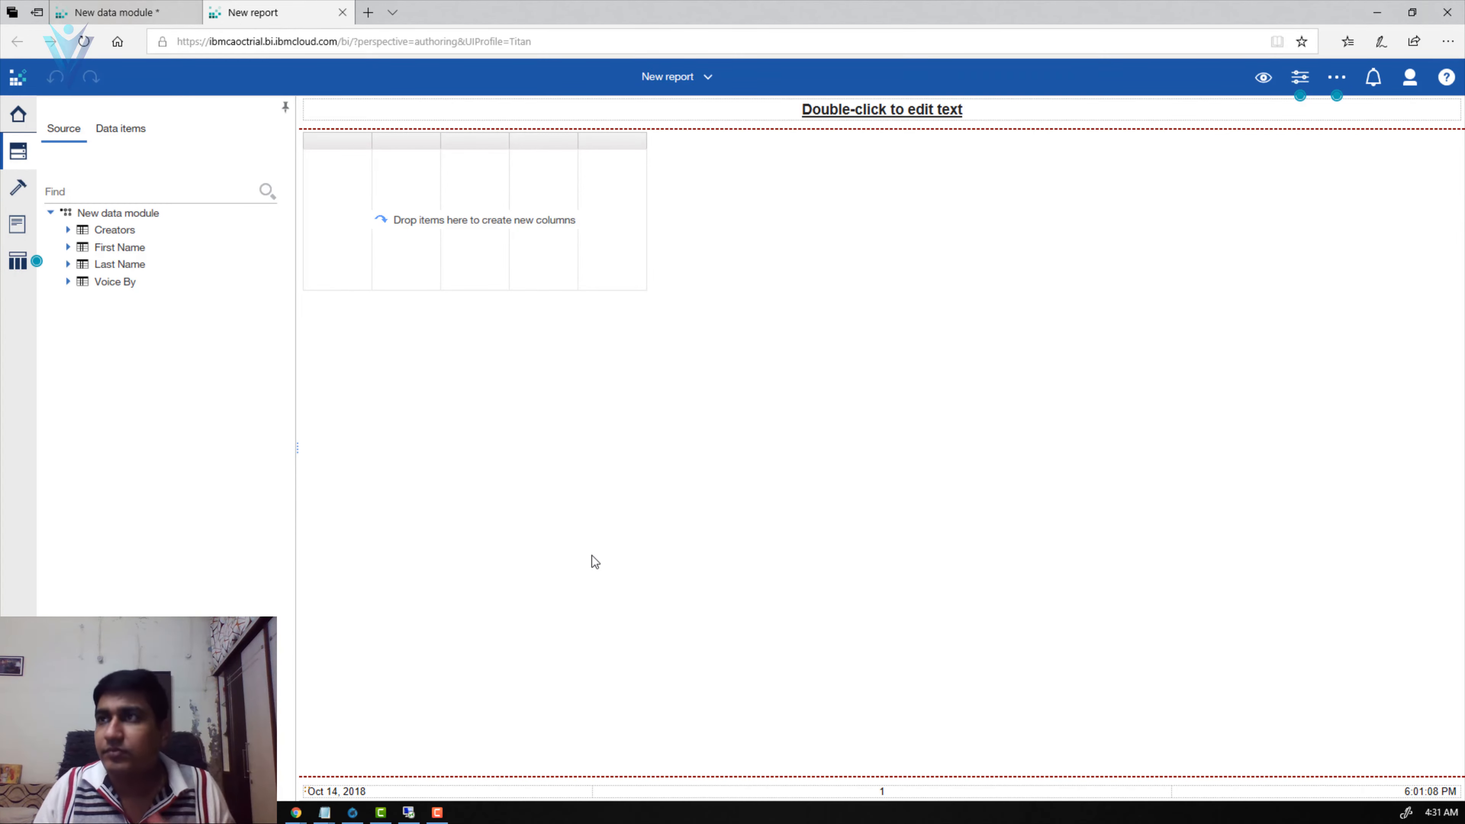
Step: Build the report list from ID and FirstName of First Name plus ID and Last Name of Last Name
left_click(67, 247)
left_click(117, 265)
left_click(128, 282, "ctrl")
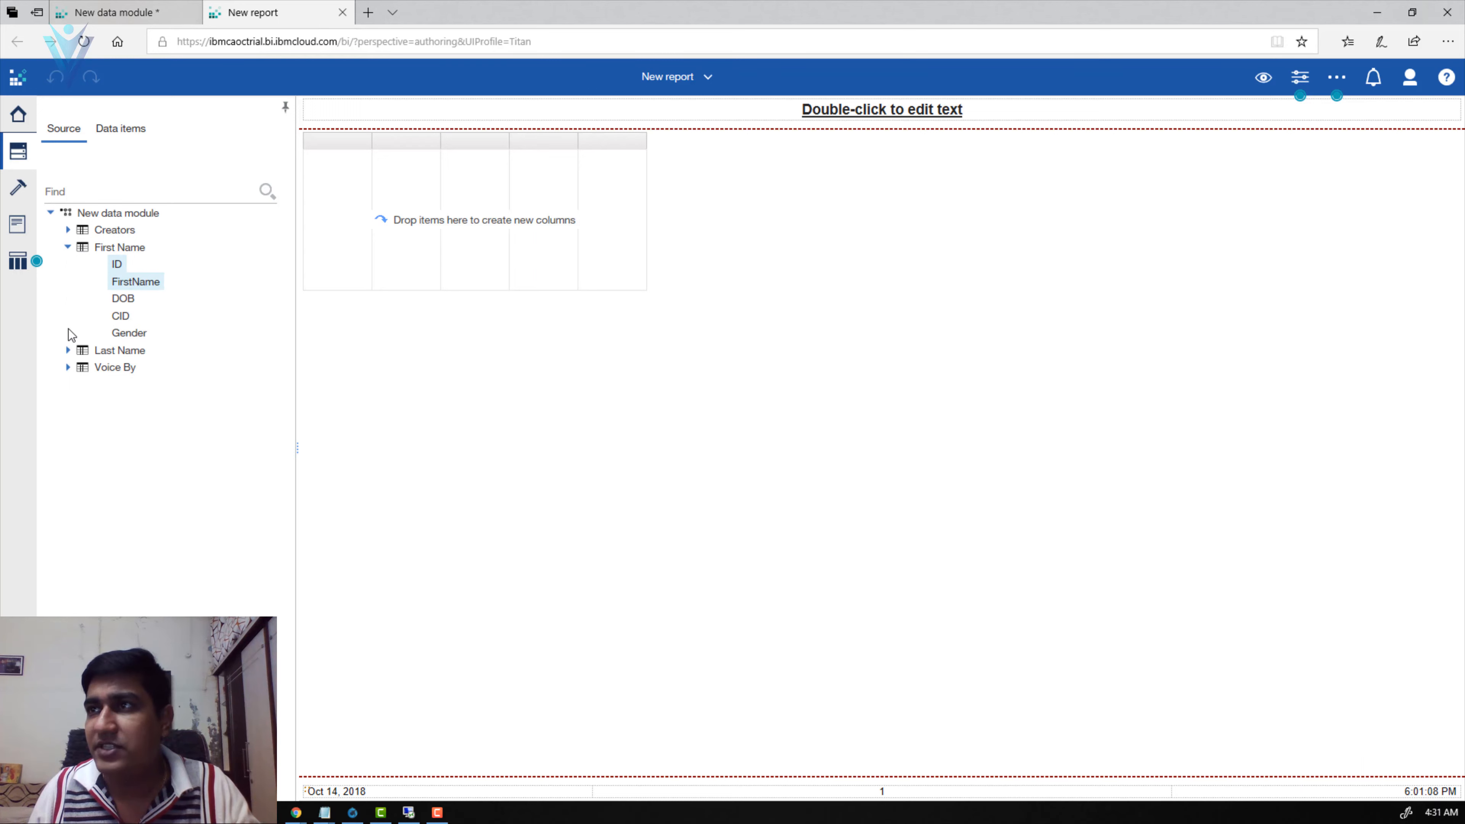
left_click(68, 350)
left_click(117, 367, "ctrl")
left_click(137, 385, "ctrl")
left_click_drag(137, 385, 352, 173)
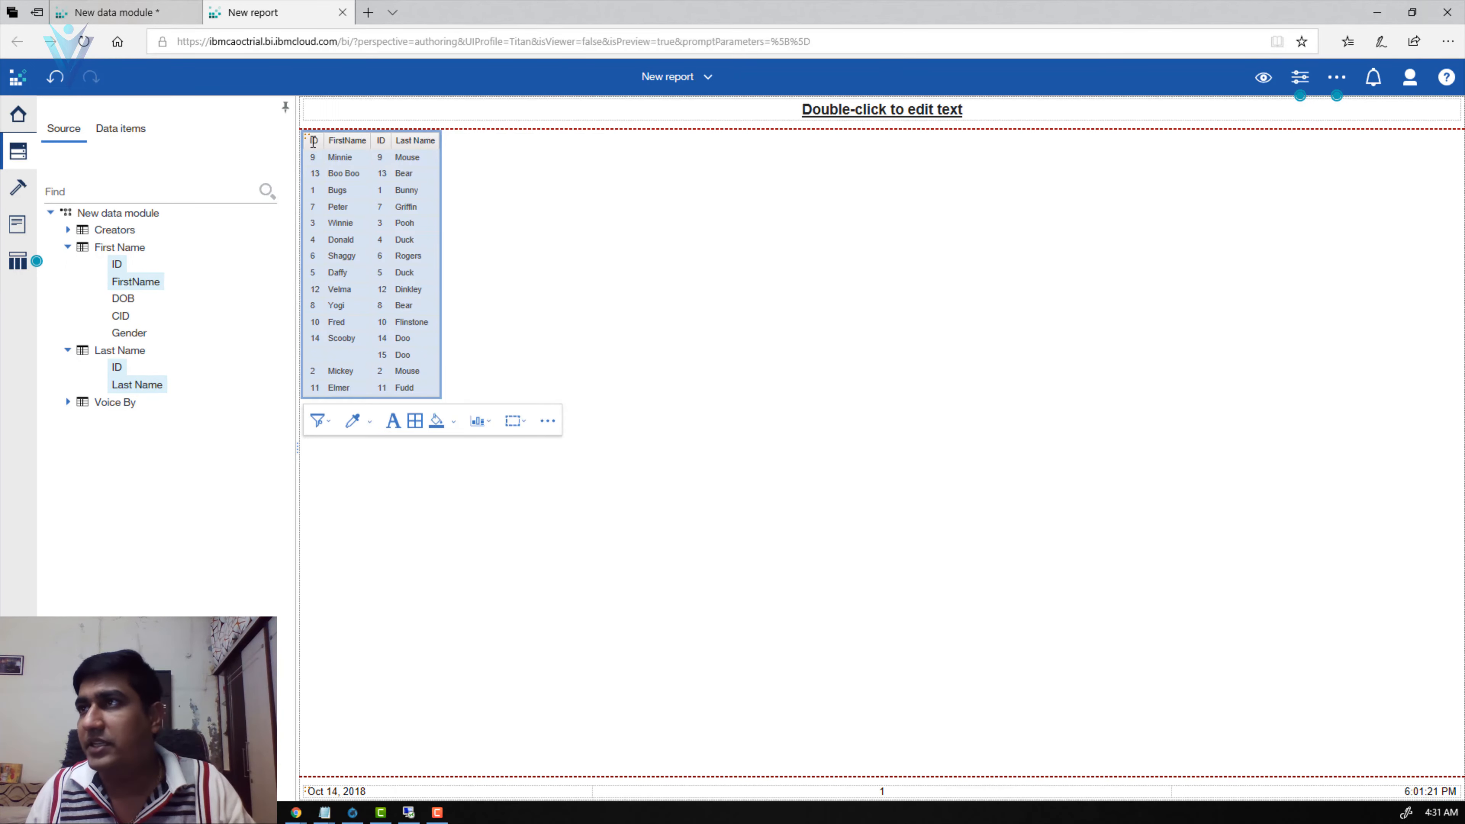
Step: Sort the report list in ascending order by the First Name table's ID and examine the last row's Last Name value
left_click(355, 173)
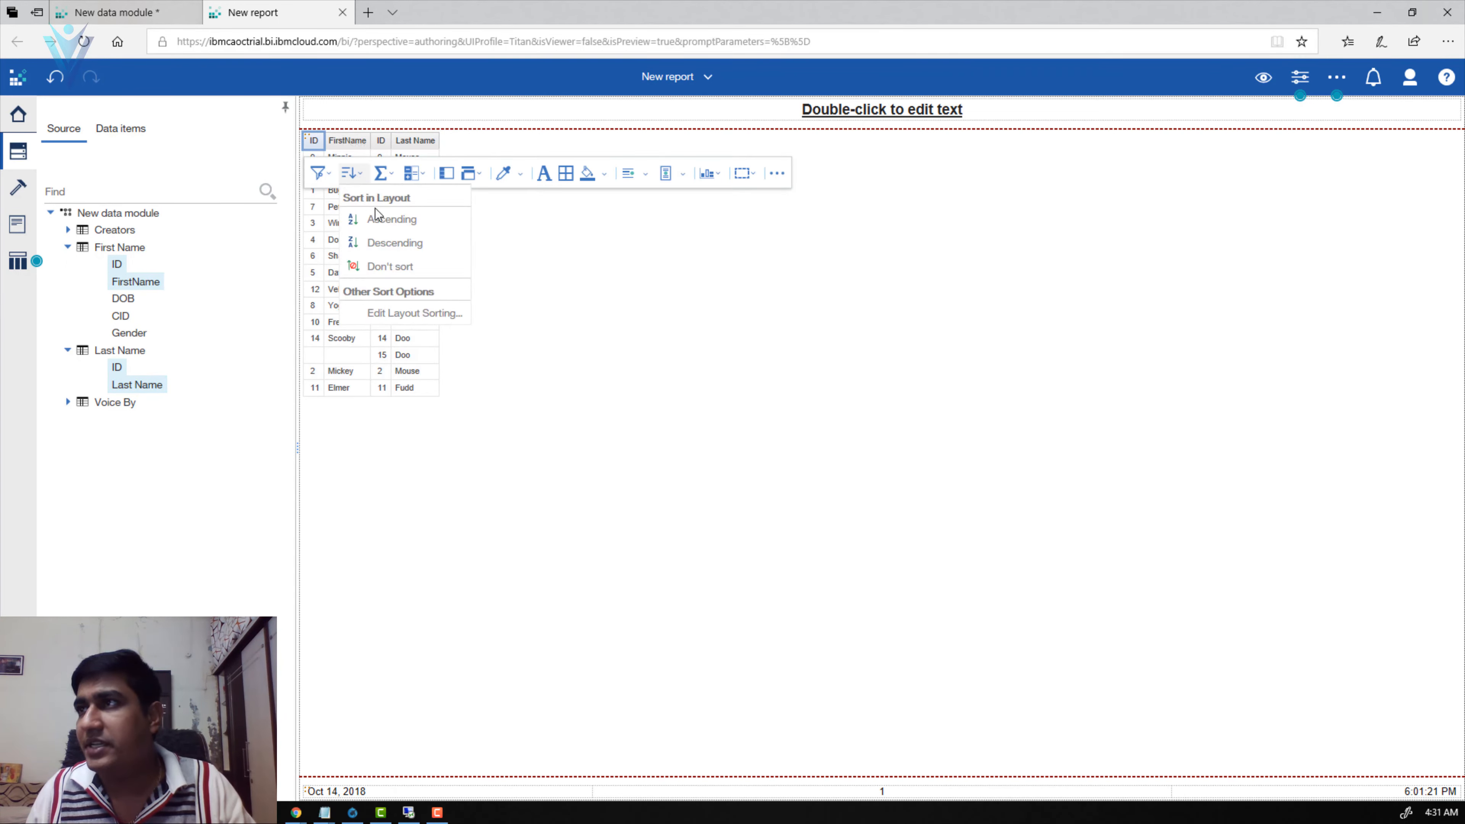
left_click(376, 218)
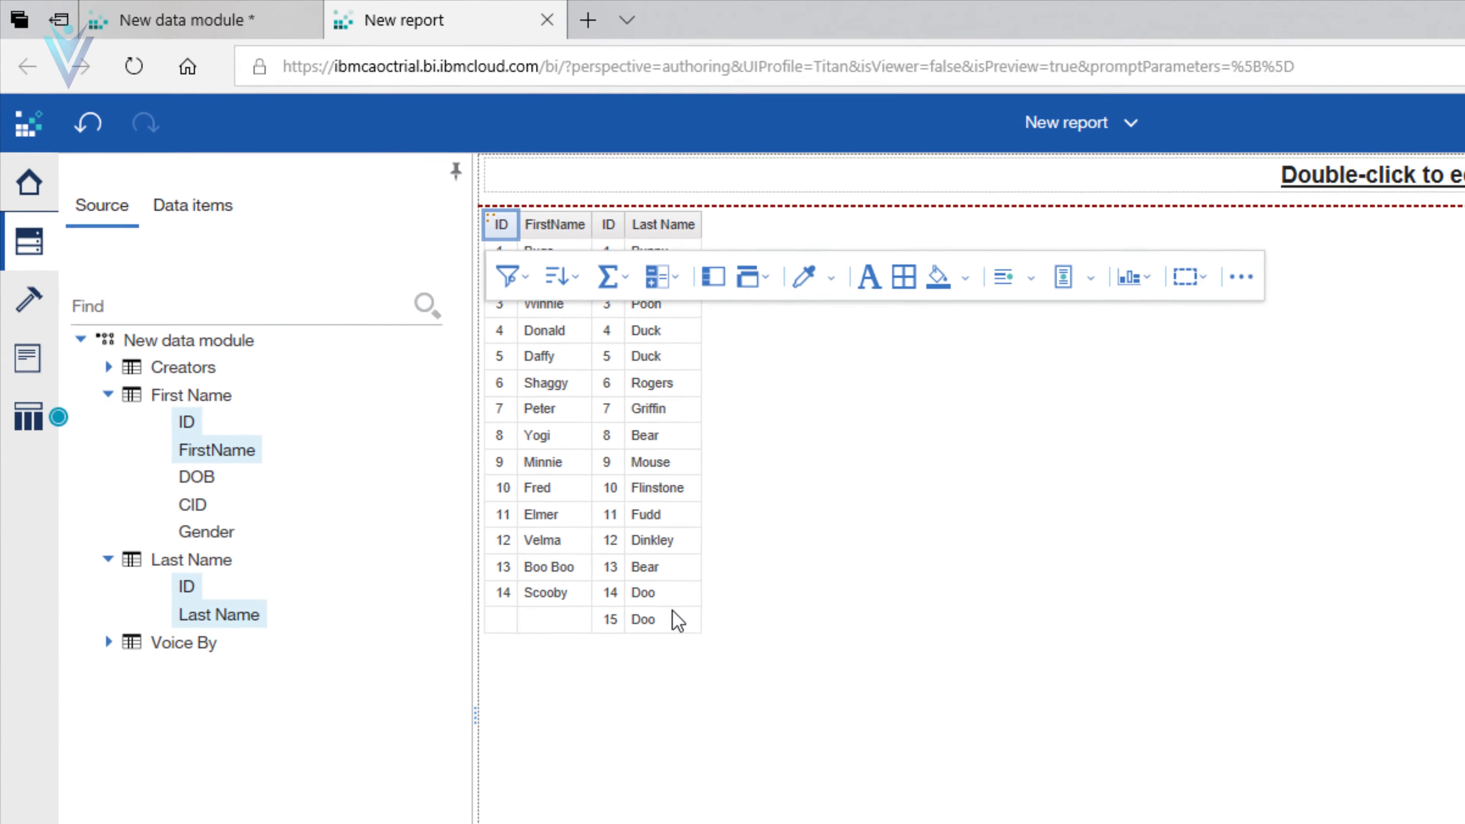
left_click(721, 656)
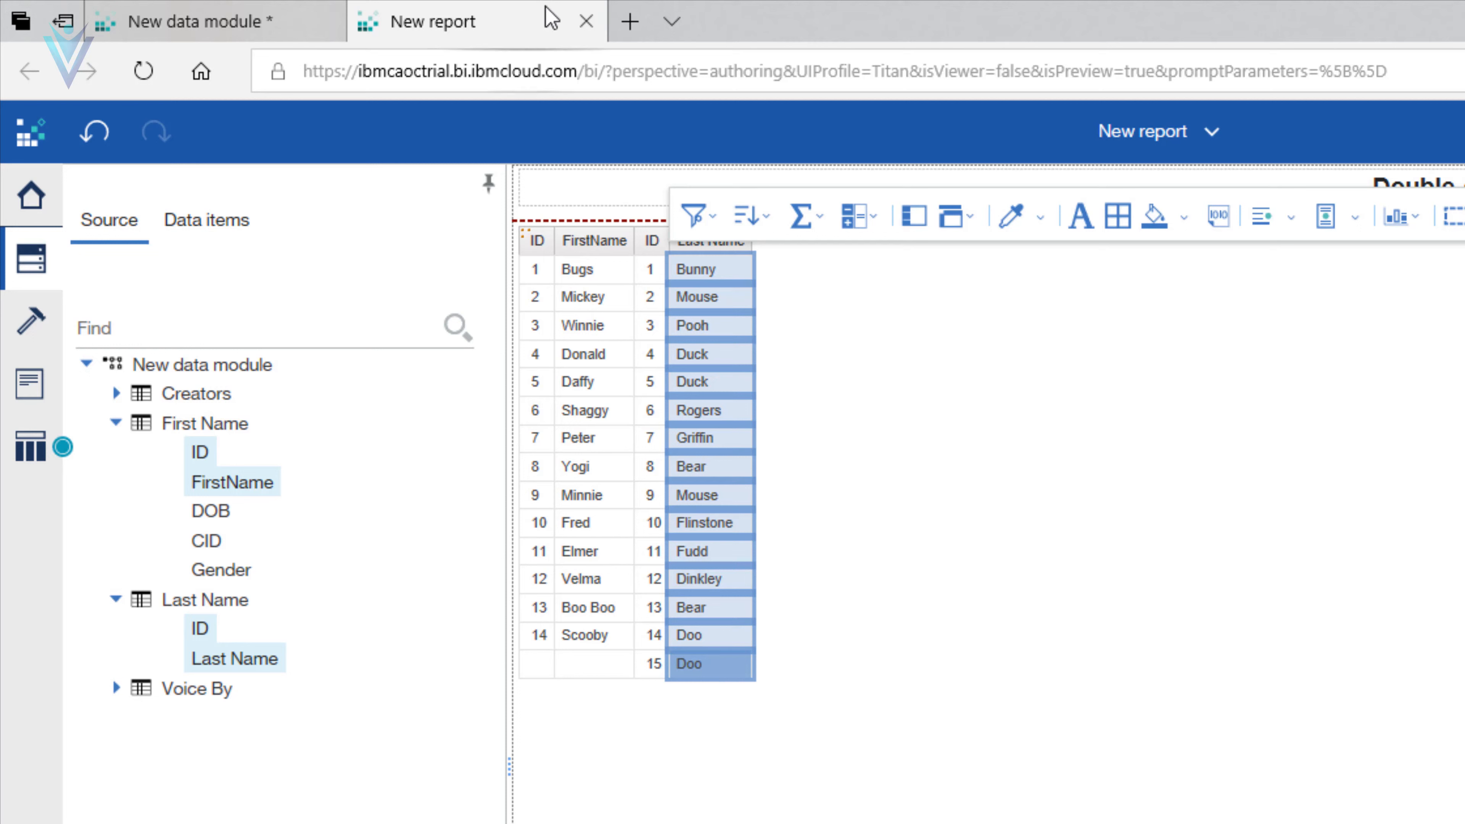
Step: Close the report and set the relationship between First Name and Last Name to a full outer join
left_click(586, 22)
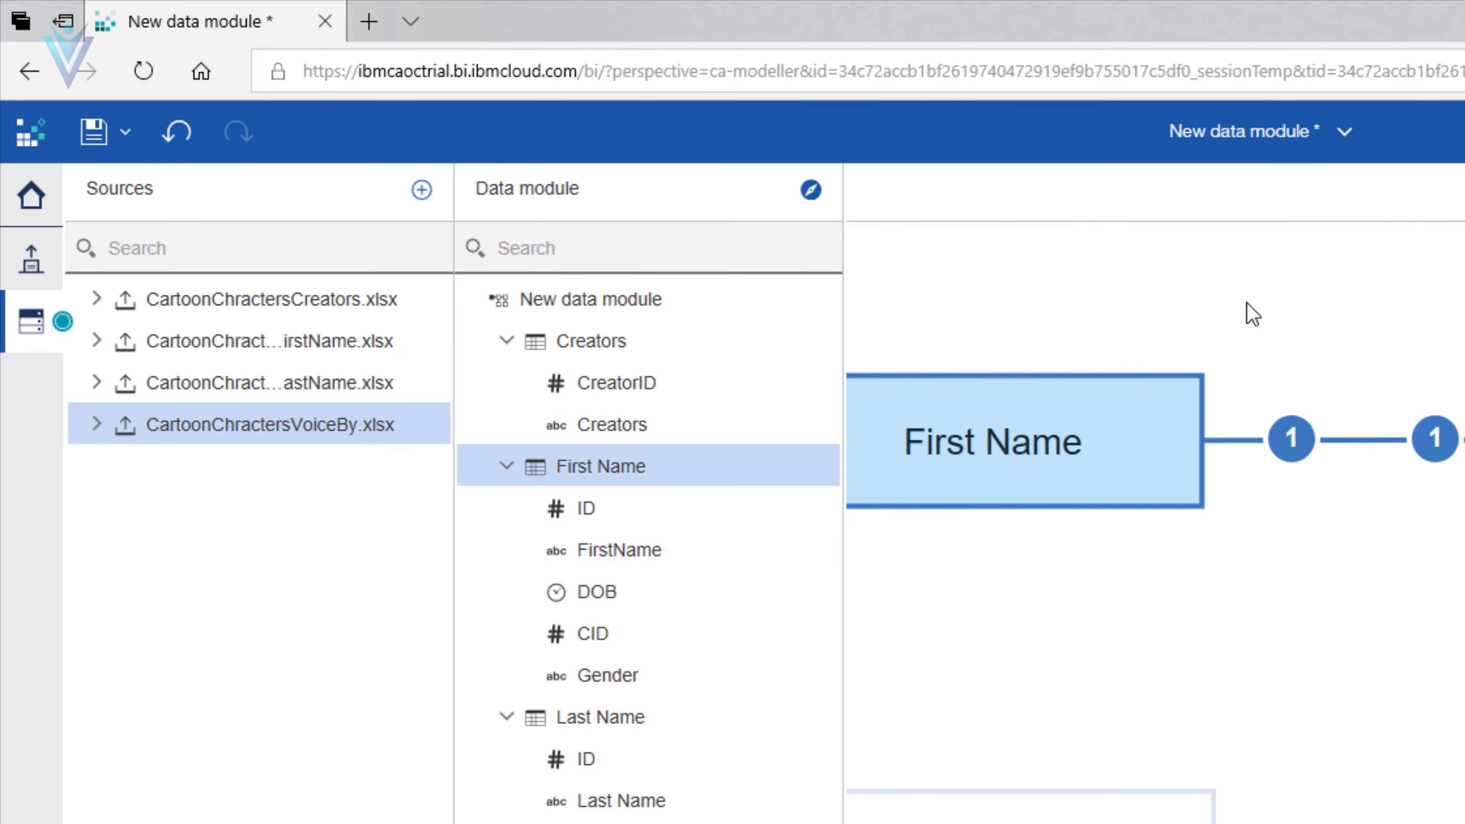
left_click(1396, 441)
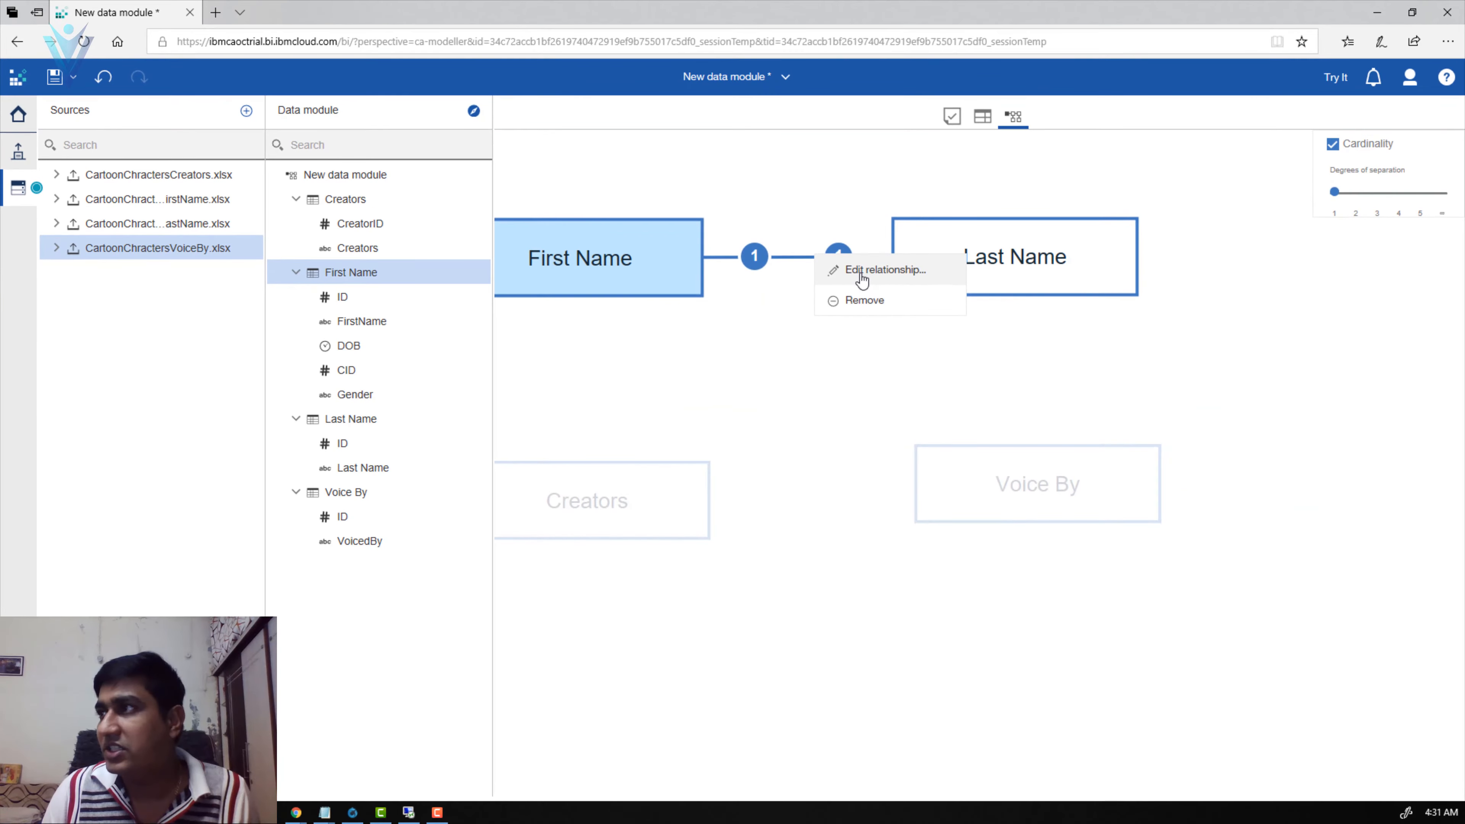
left_click(887, 276)
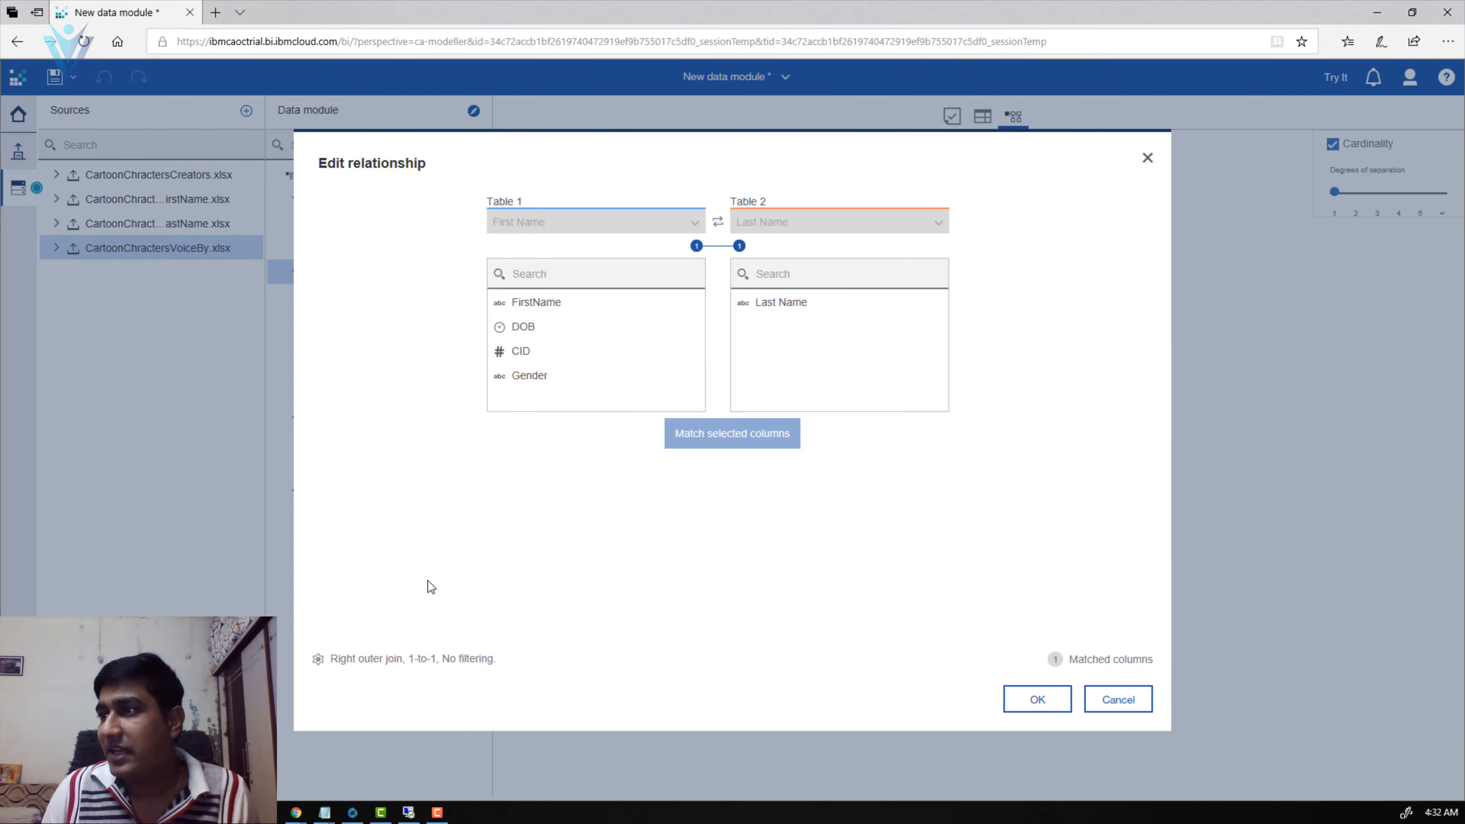
left_click(409, 658)
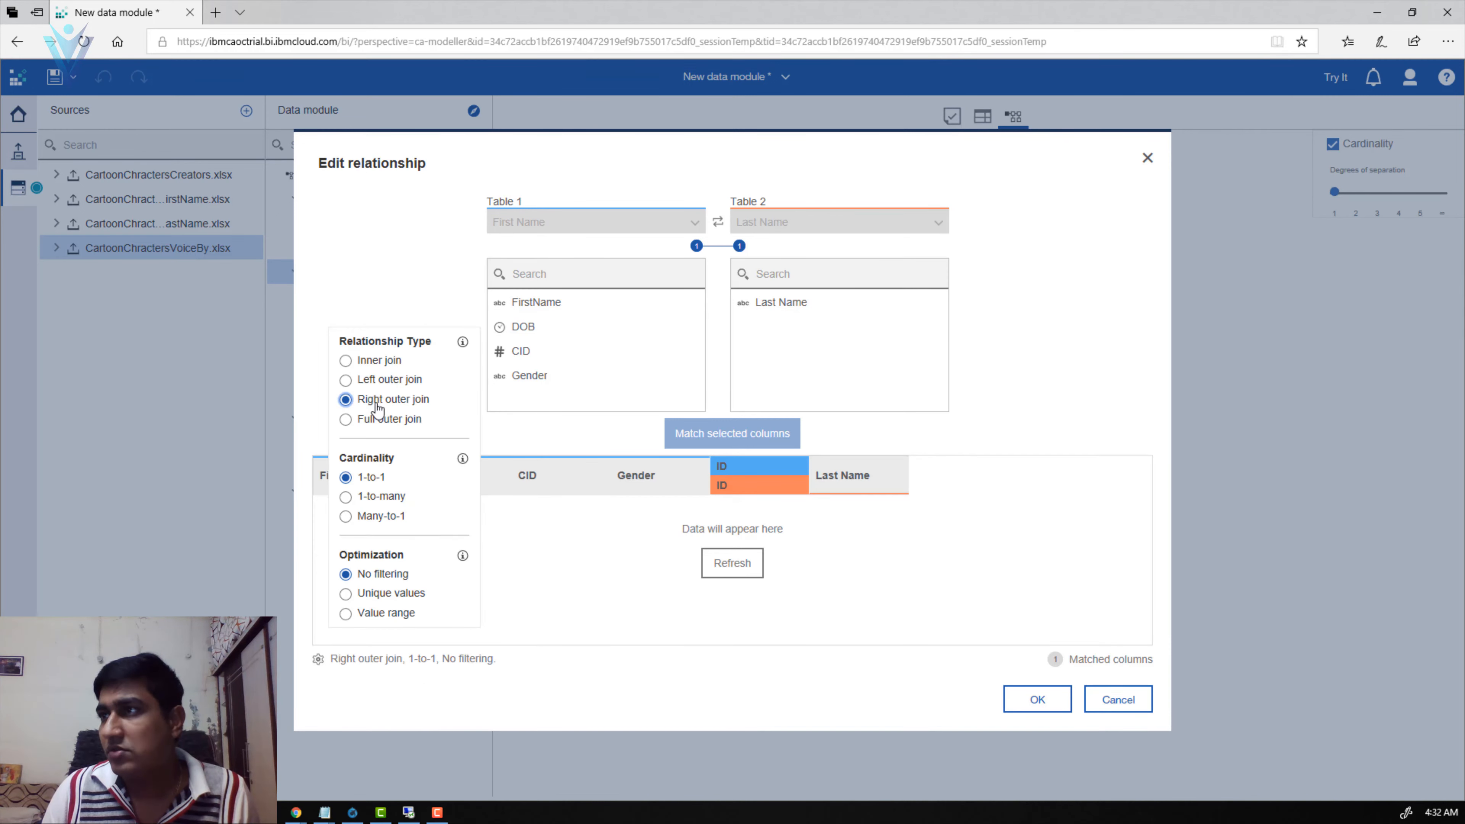
left_click(381, 419)
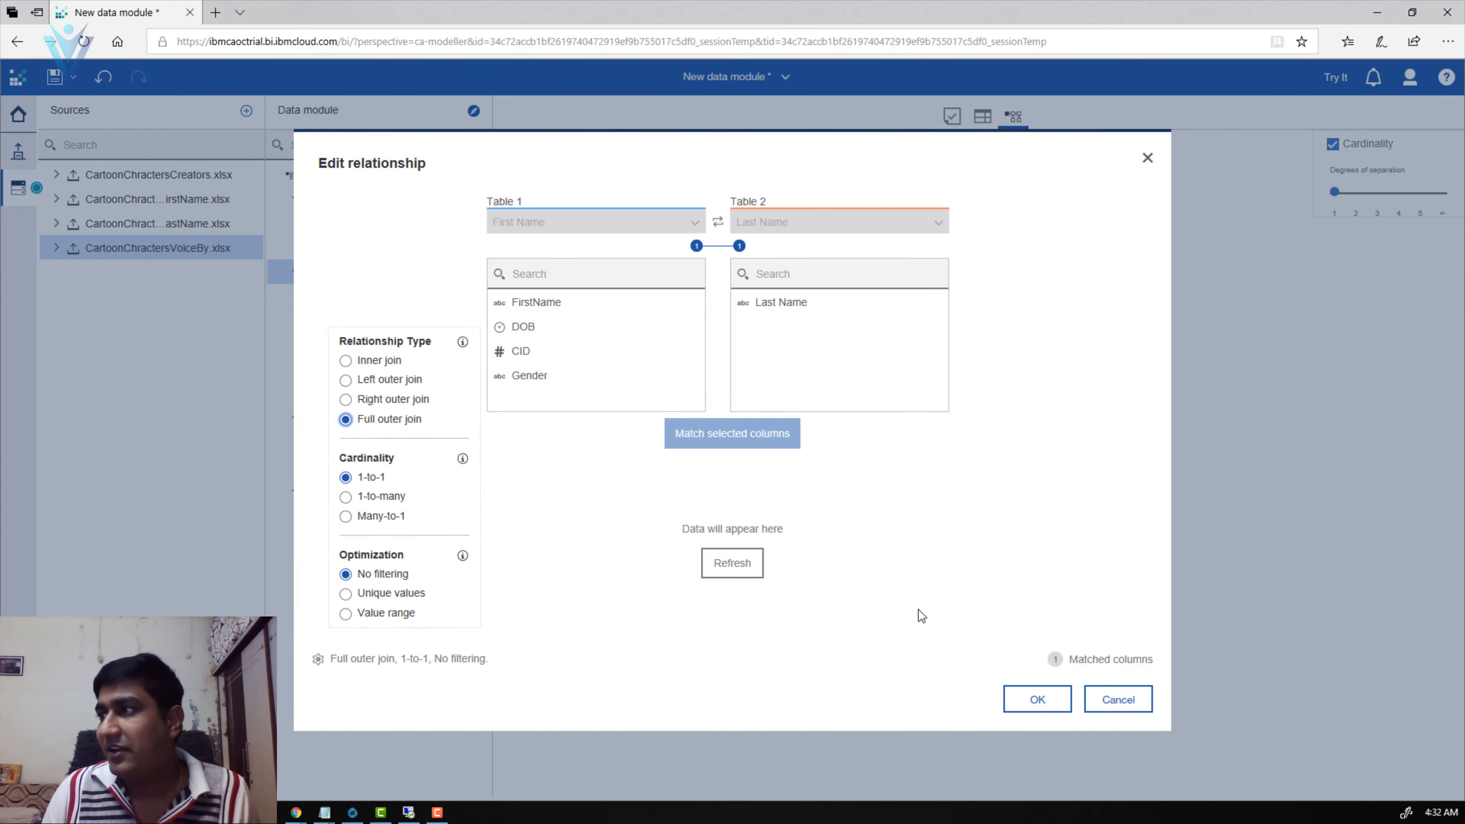
left_click(1033, 698)
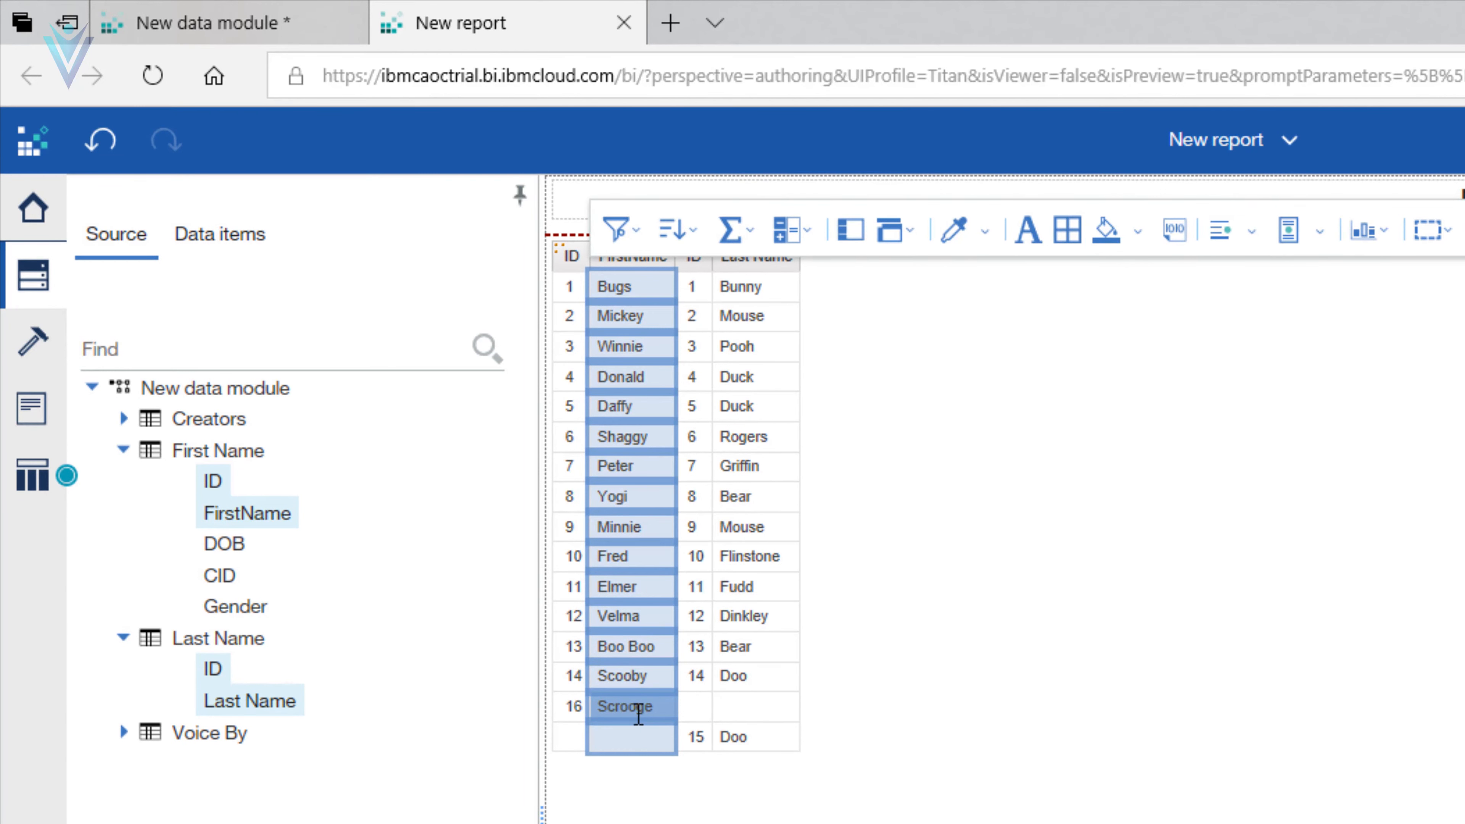
Step: Examine the unmatched rows at the end of the full outer join report, and close the report
left_click(753, 744)
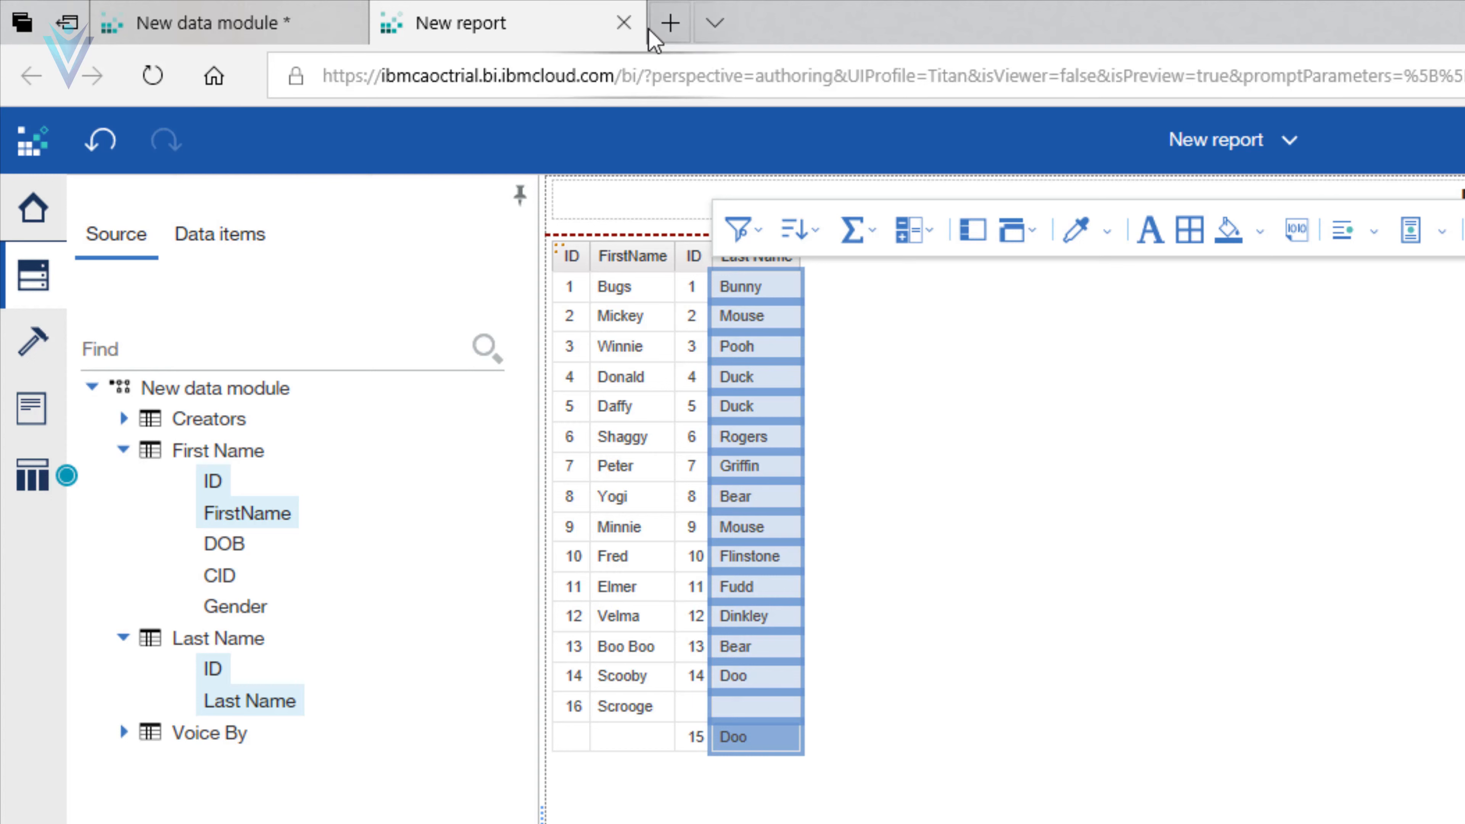
left_click(623, 23)
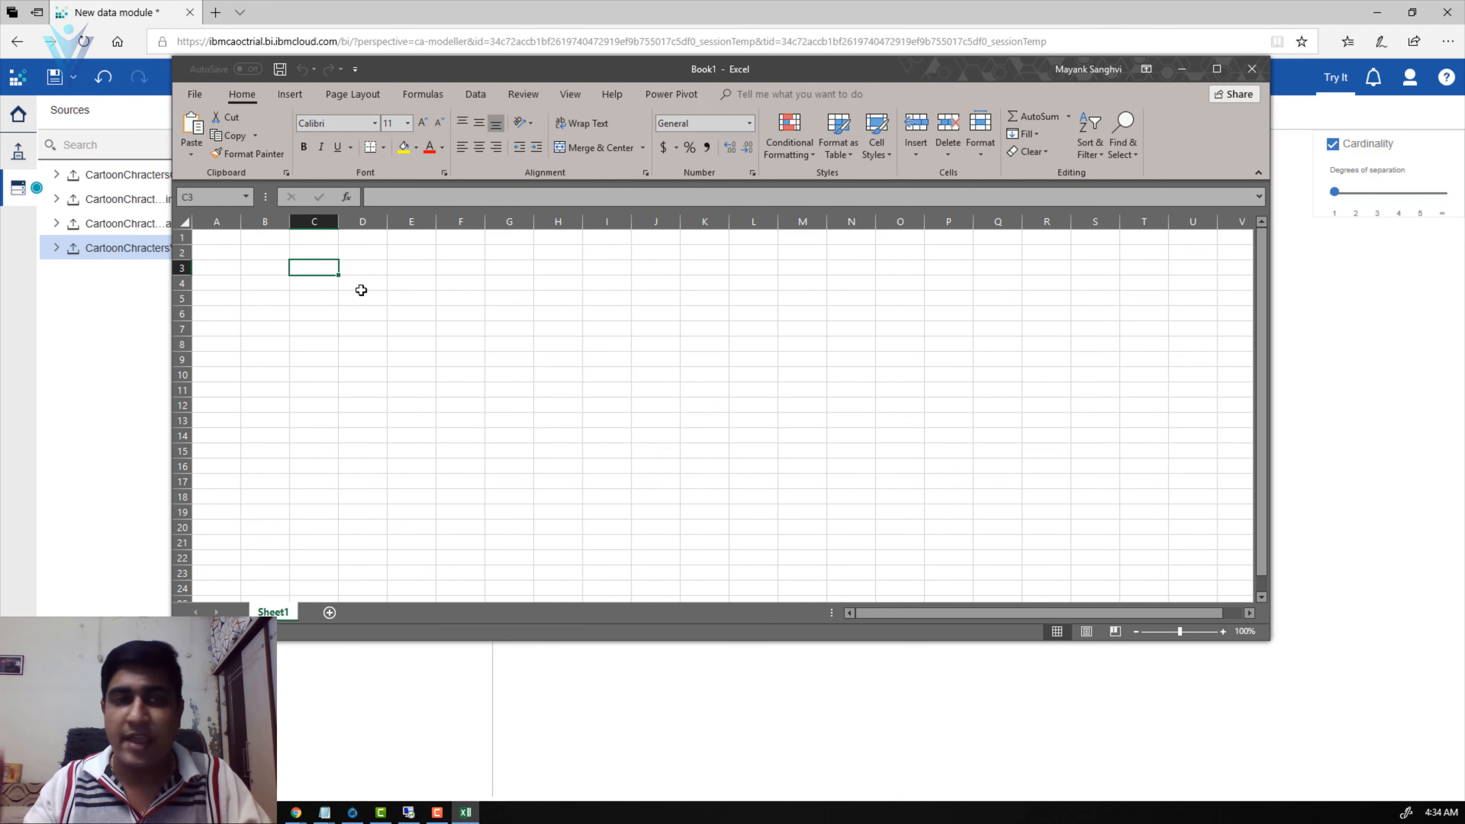
Step: In a blank Excel workbook, enter 1 in C3 and 2 in C4 as the first sample table
type("1")
key("Return")
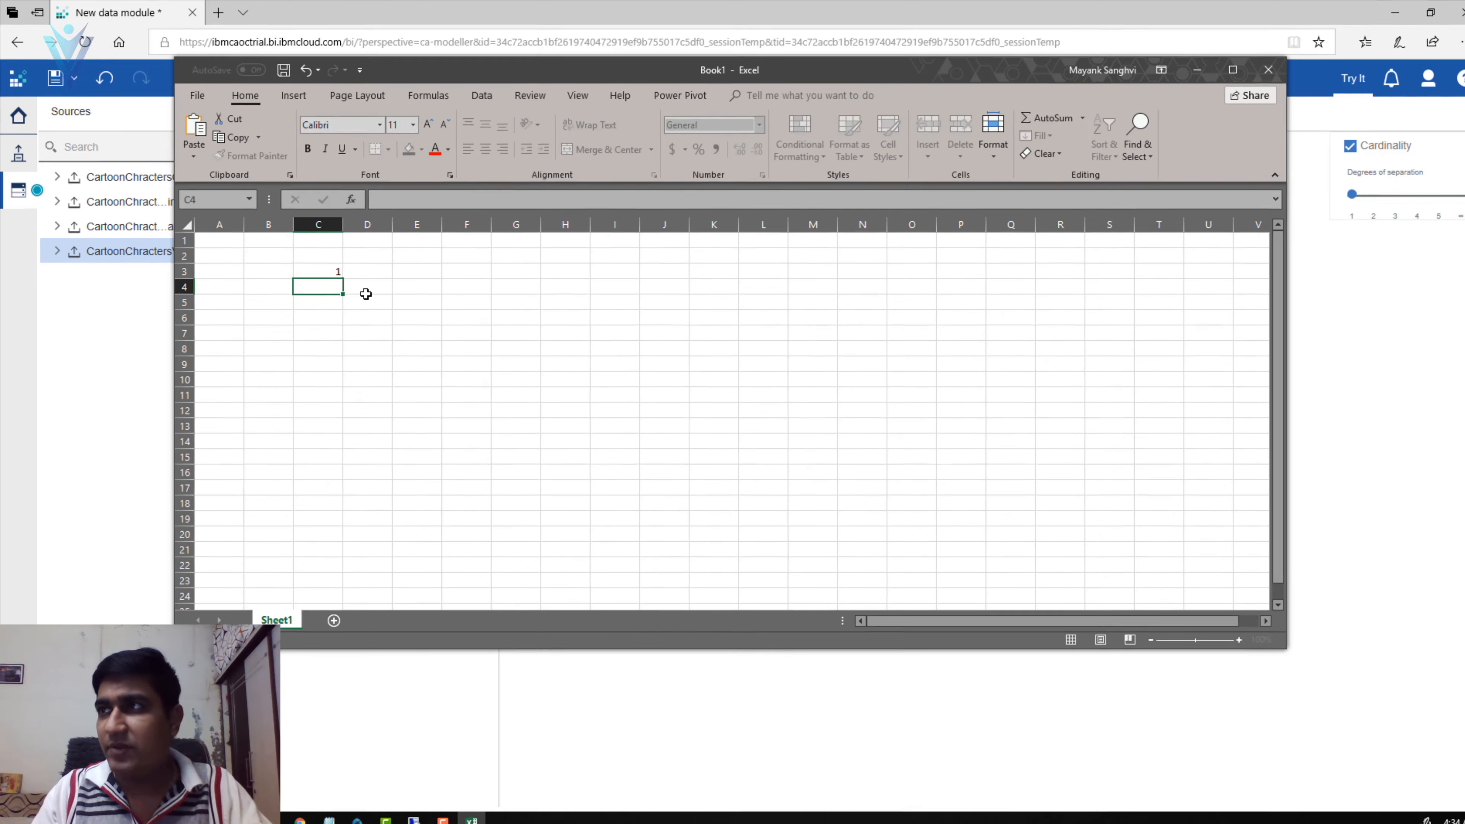
type("2")
key("Return")
key("Up")
key("Up")
key("shift+Down")
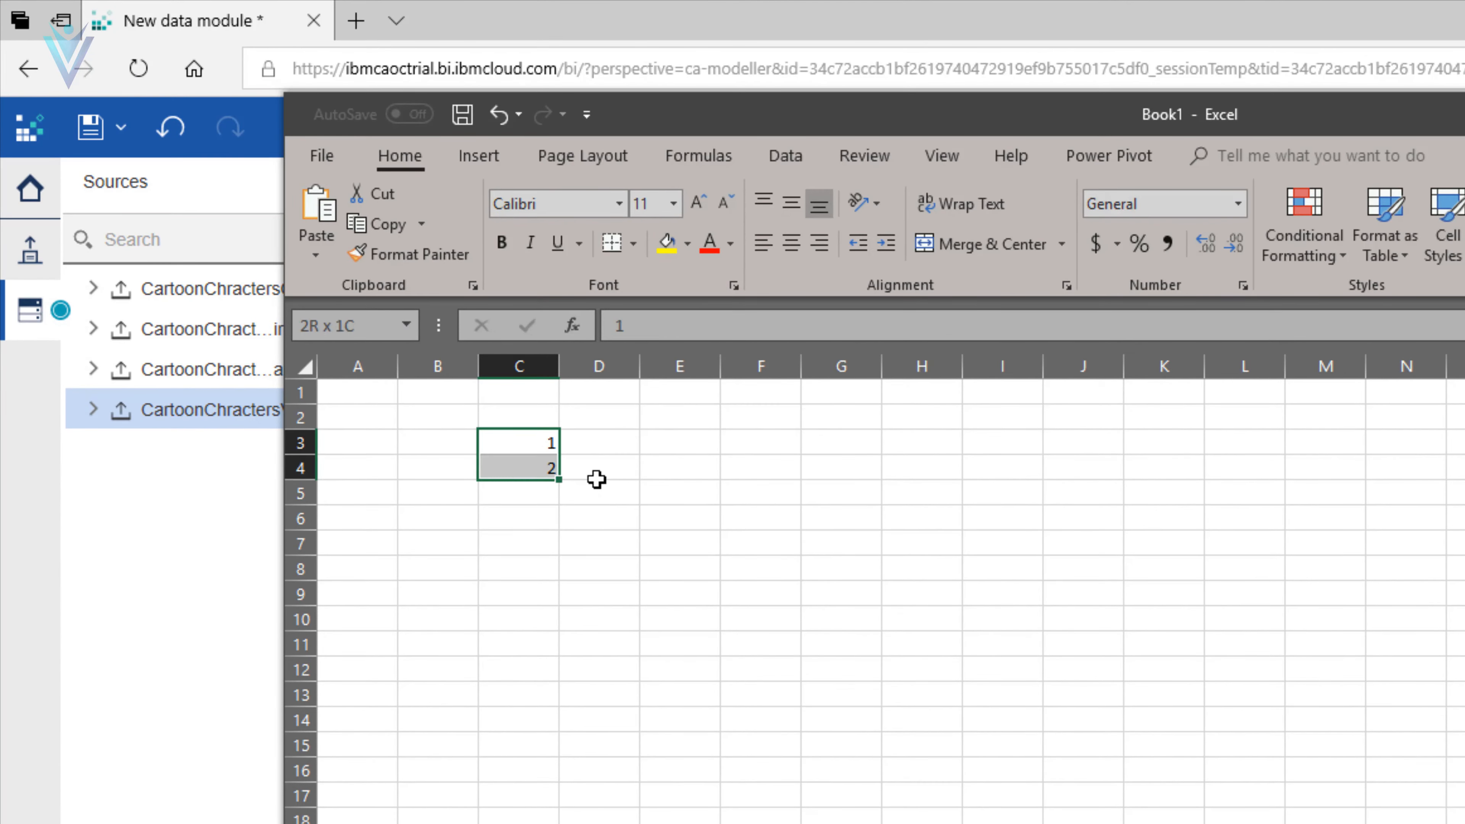
Step: Enter A in E3 and B in E4 as the second sample table, and compare both tables' entries
key("Right")
key("Right")
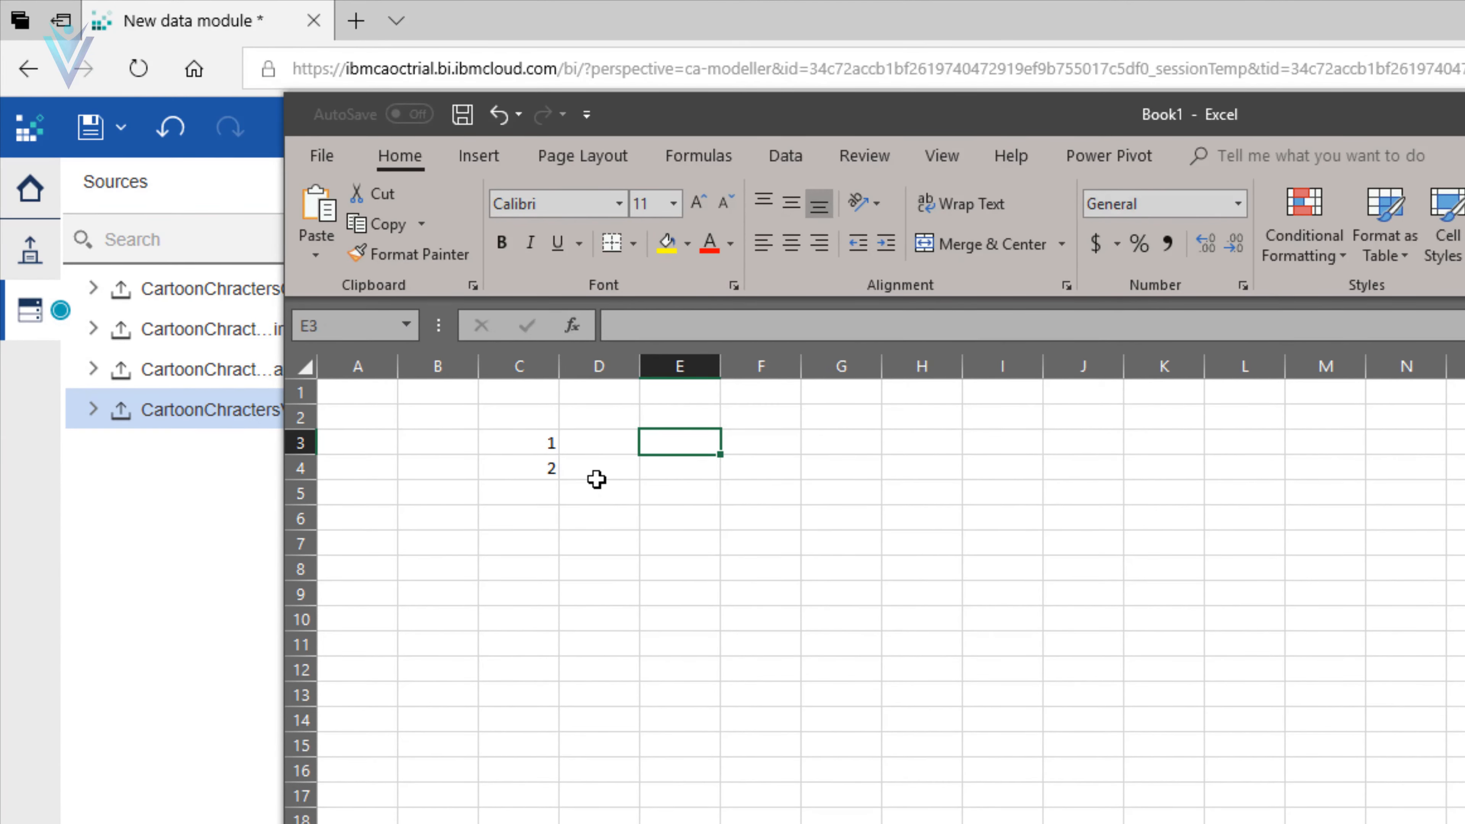
type("AB")
key("BackSpace")
key("Return")
type("B")
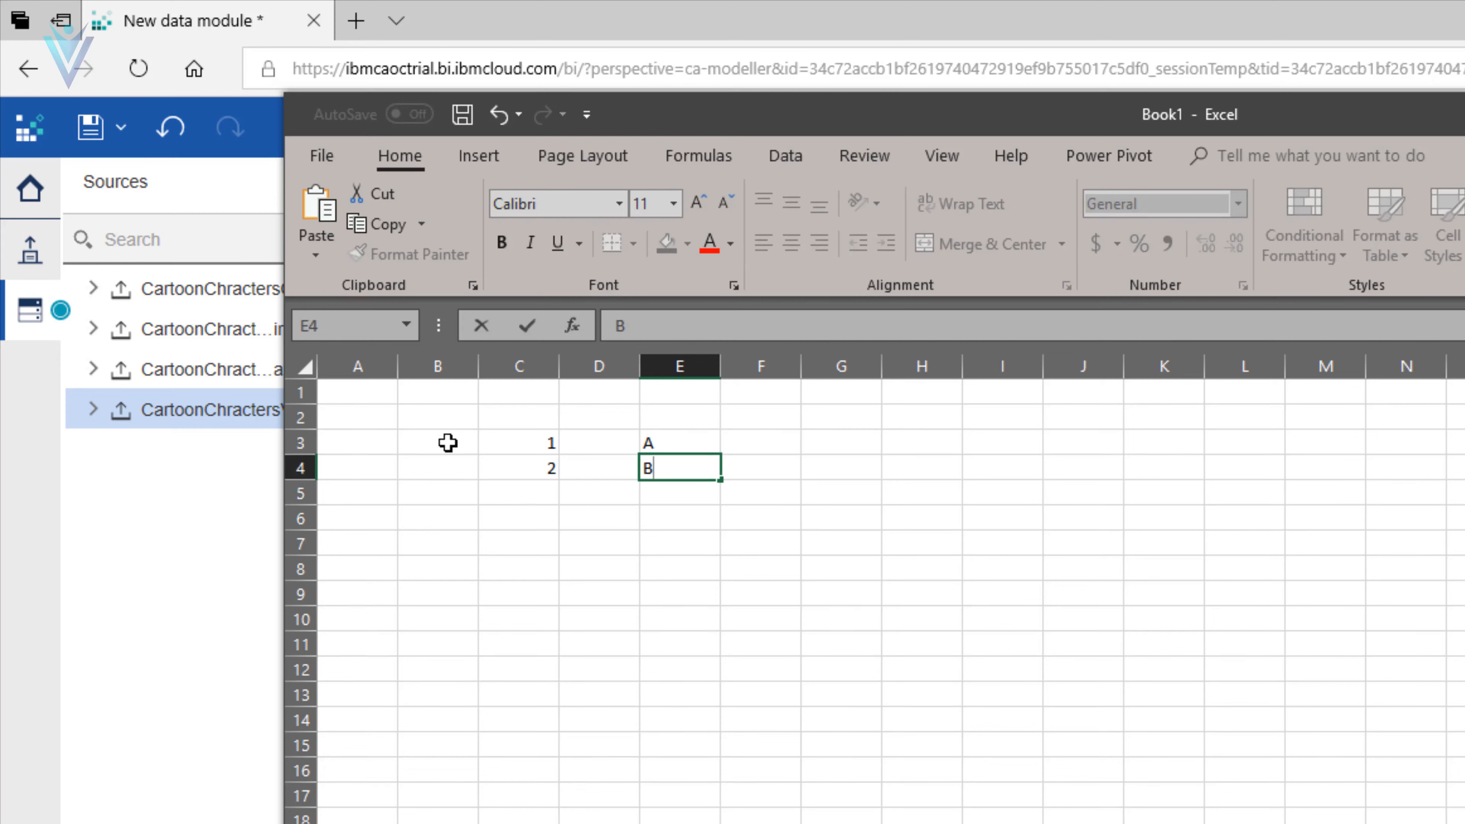
left_click(509, 448)
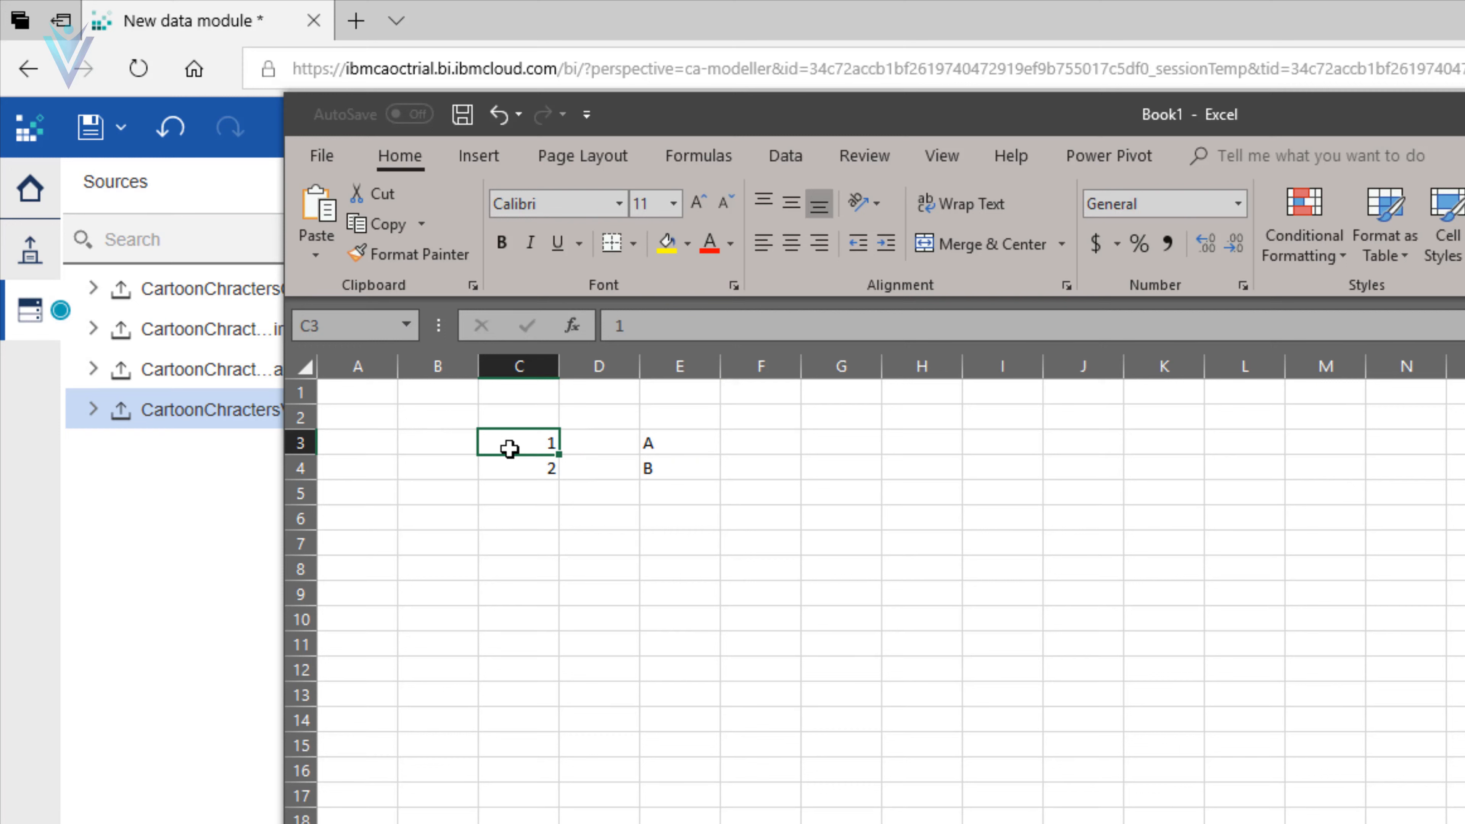
left_click(680, 447)
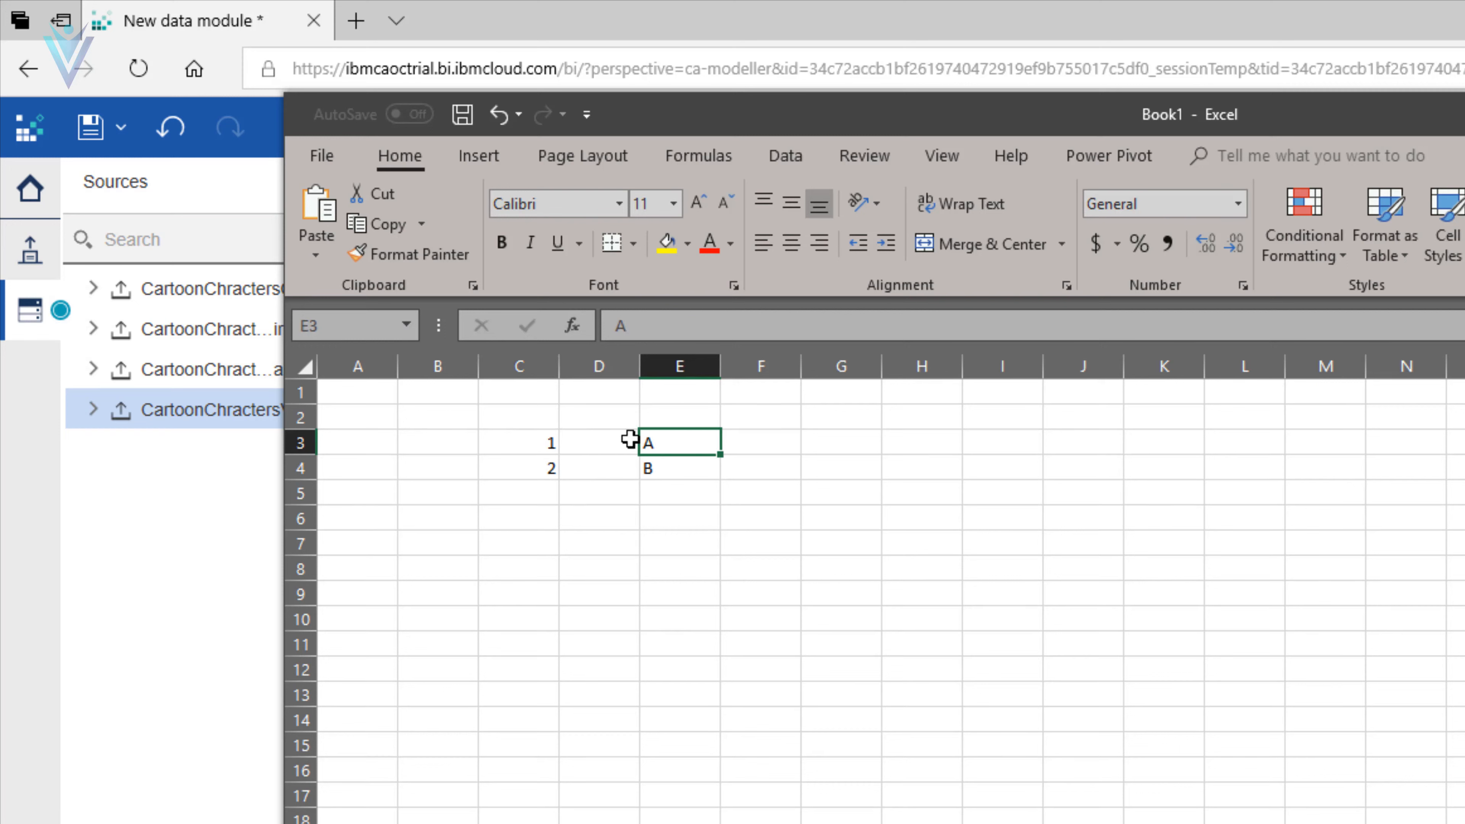
left_click_drag(628, 438, 609, 474)
Step: List the cross join of both sample tables in G3:H6 as 1 A, 1 B, 2 A and 2 B
left_click(829, 454)
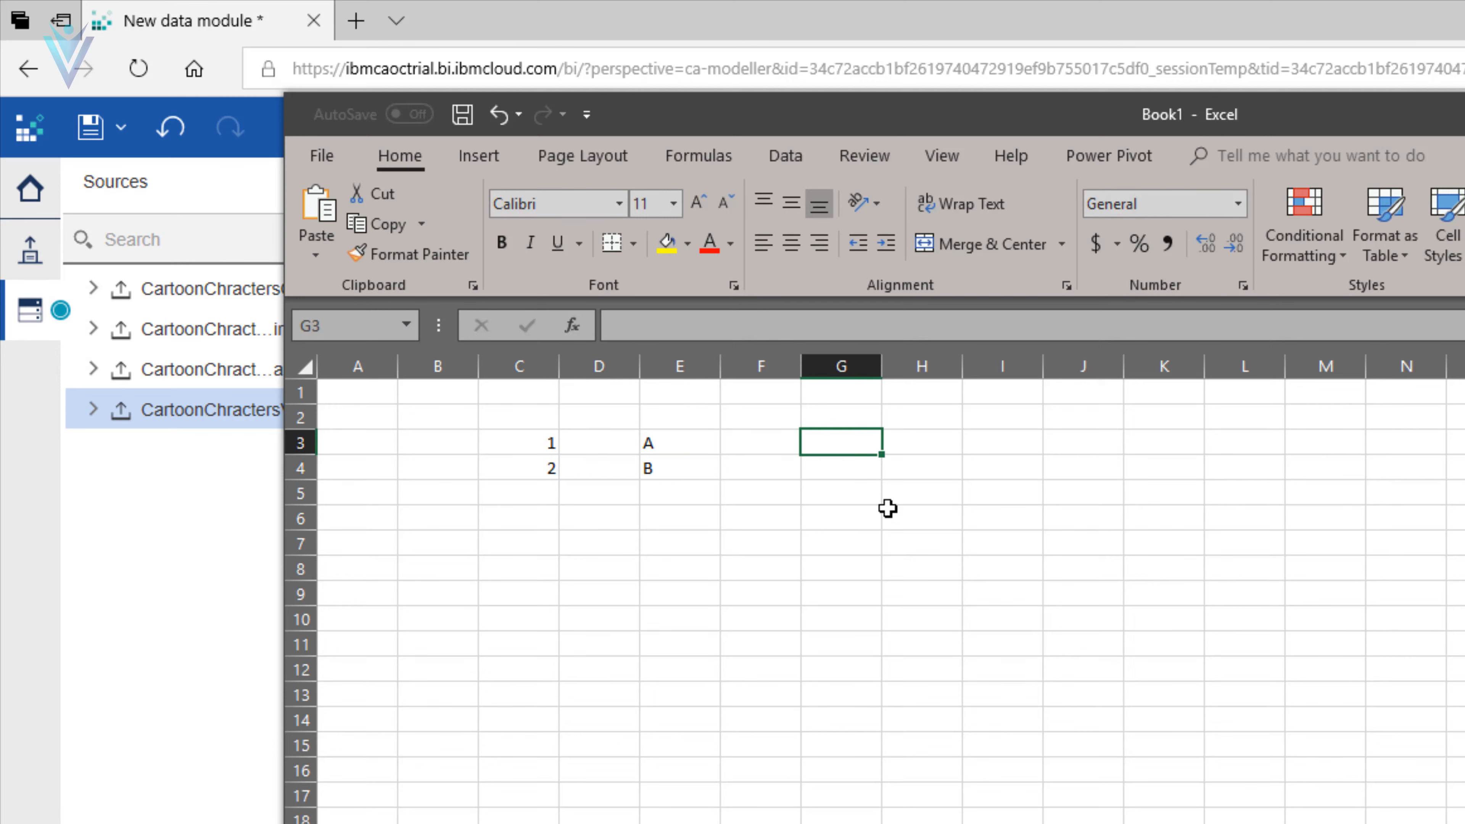
type("1")
key("Tab")
type("A")
key("Return")
type("1")
key("Tab")
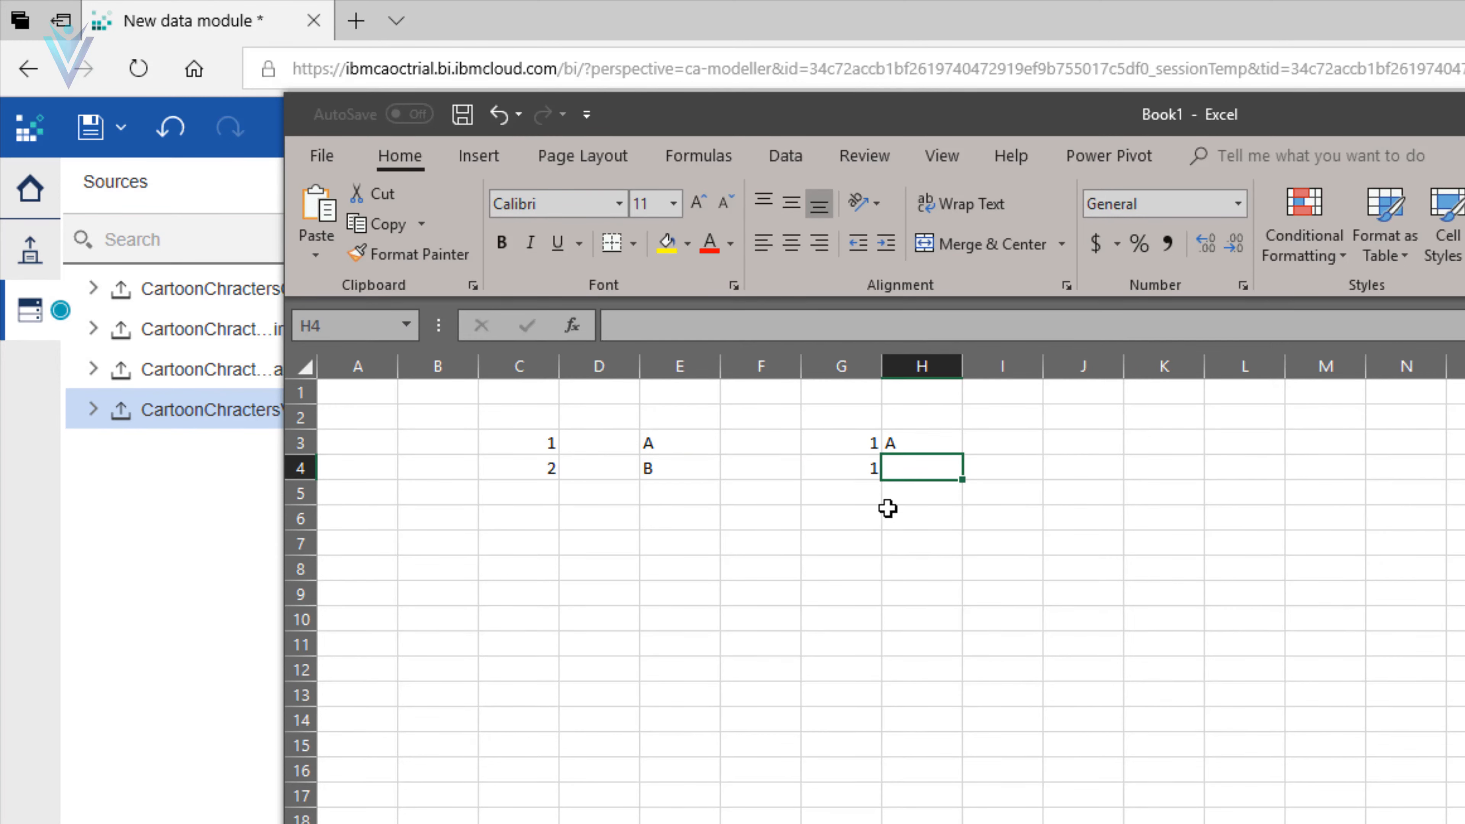
type("B 2\tA 2\tB")
Step: Add C in E5 as a third entry of the second sample table
key("Left")
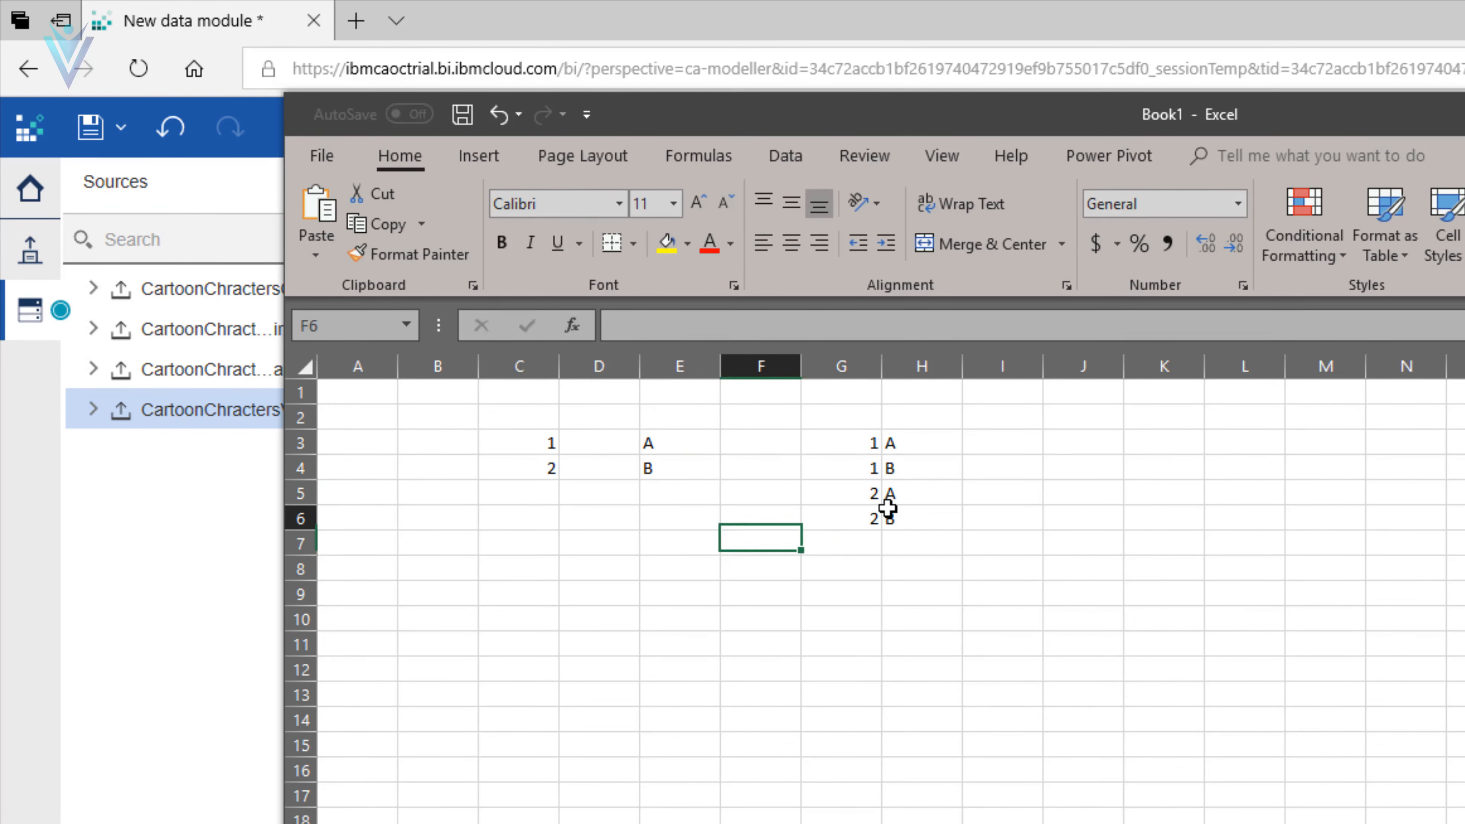
key("Up")
key("Up")
key("Left")
type("C")
key("Return")
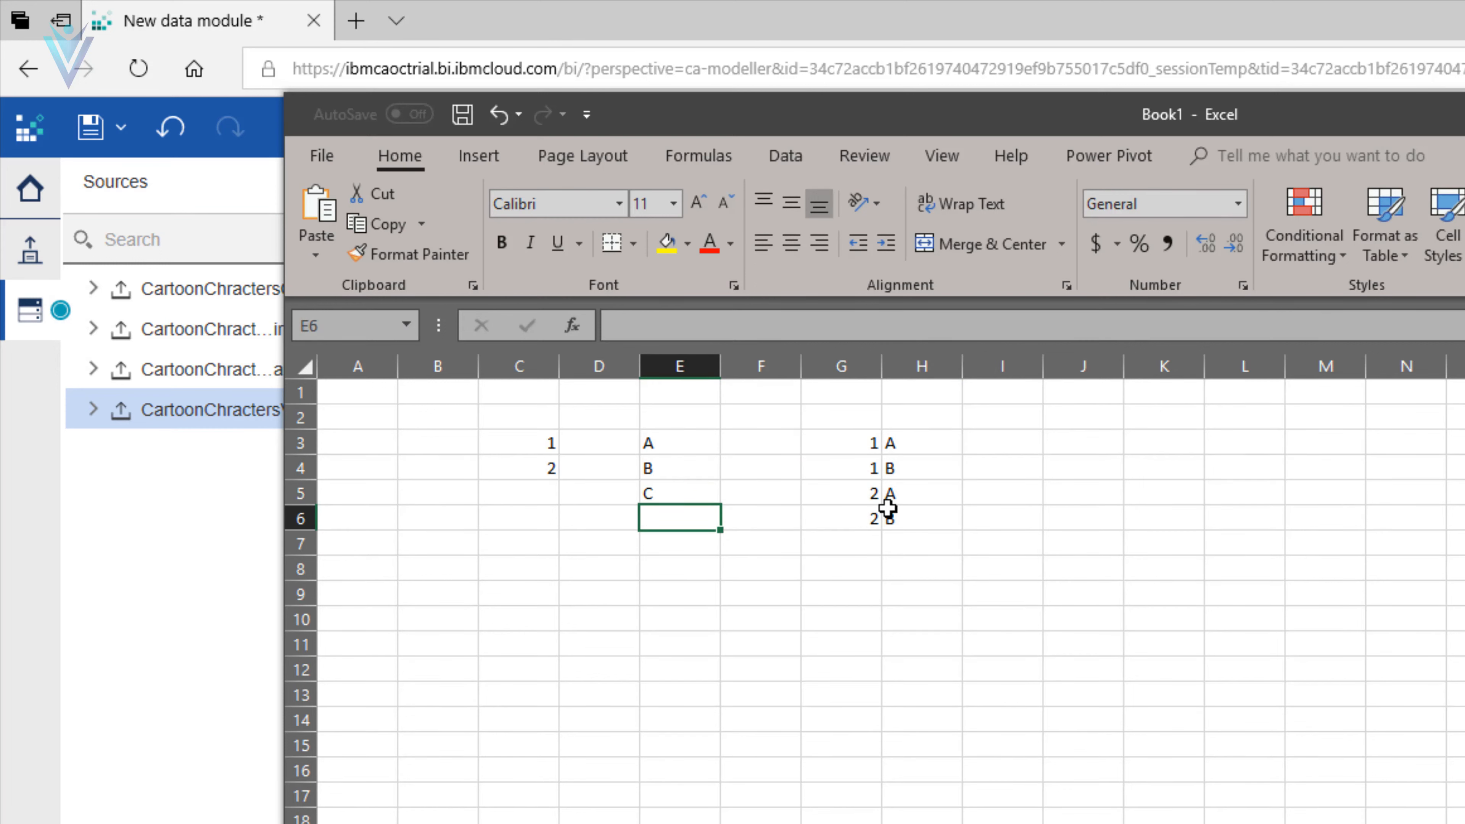
Step: Extend the cross join list with 1 C in G7:H7 and 2 C in G8:H8
key("Right")
key("Right")
key("Down")
type("1")
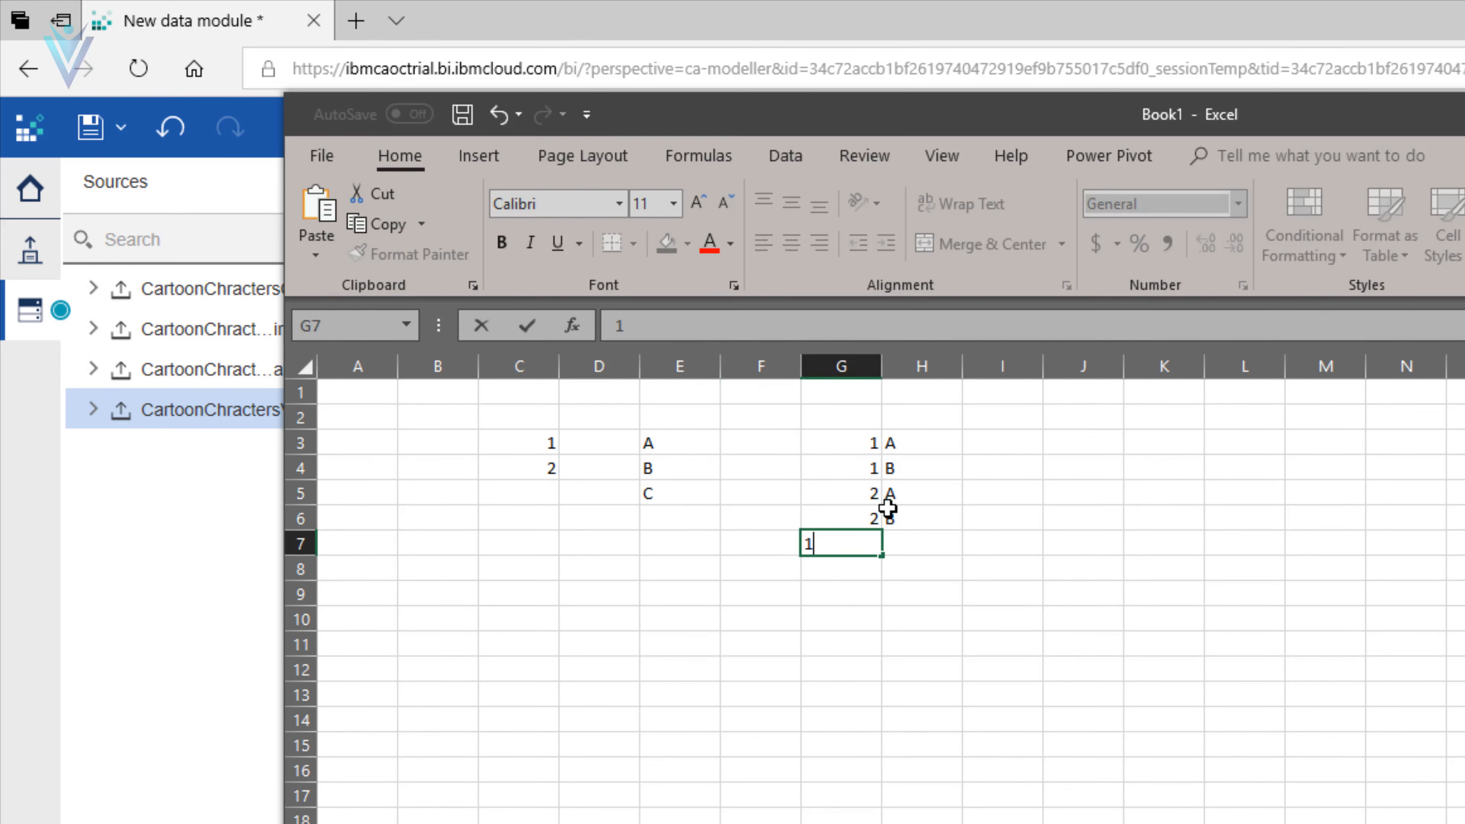
key("Tab")
type("C")
key("Return")
type("2")
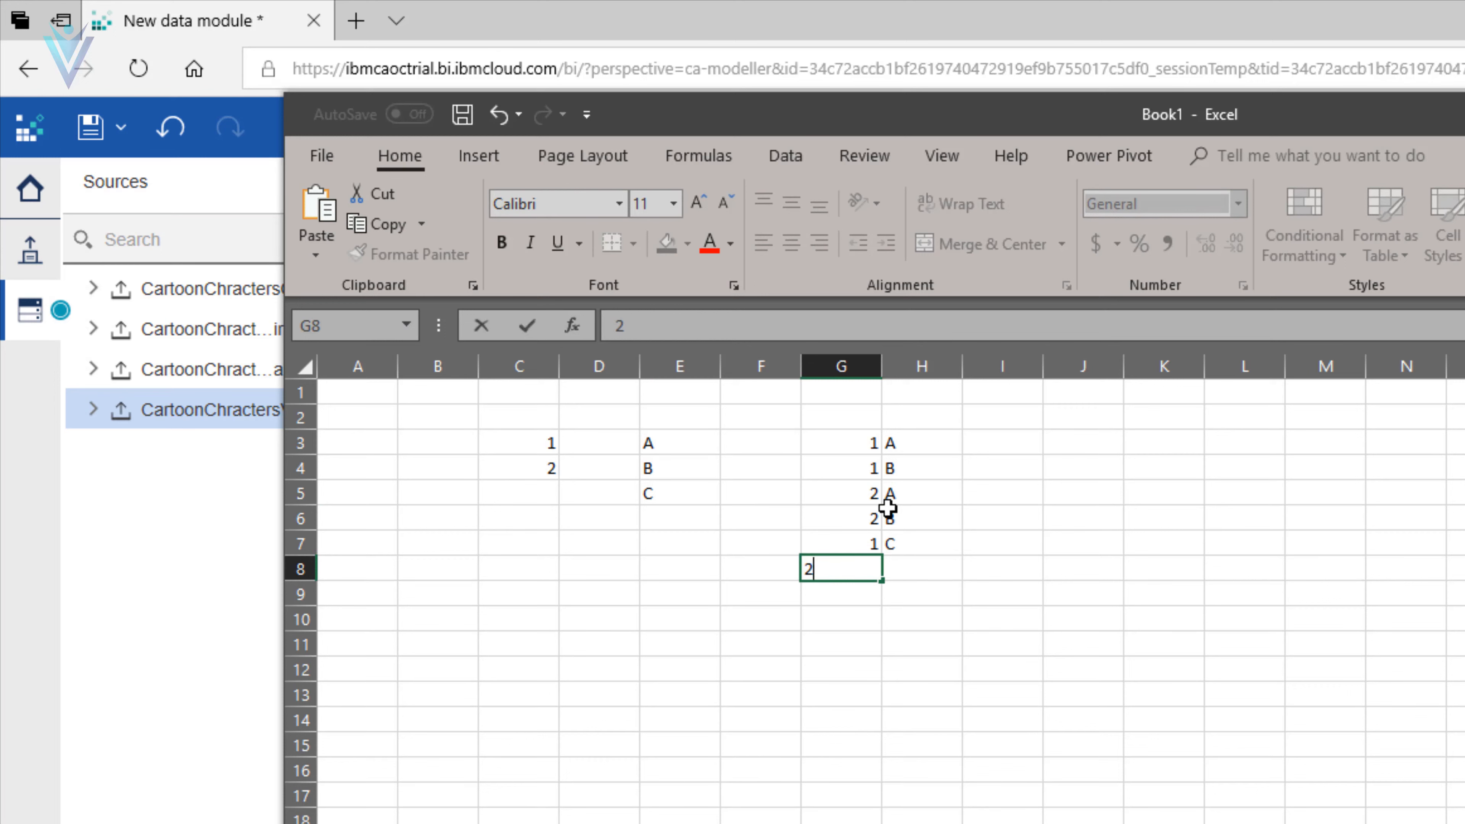
key("Tab")
type("C")
key("Down")
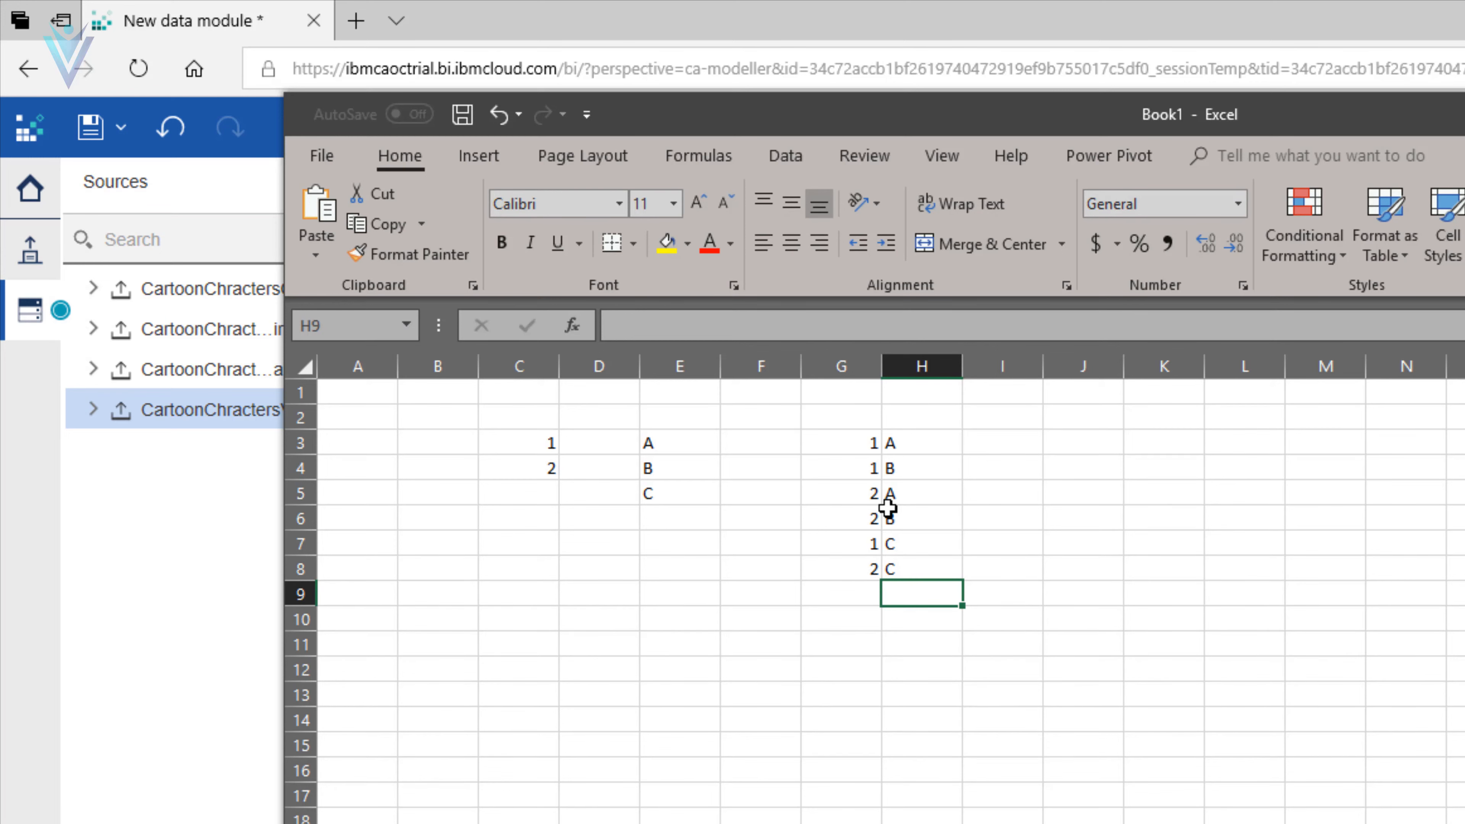
Step: Switch back to the Cognos data module and remove the relationship between First Name and Last Name
left_click(669, 13)
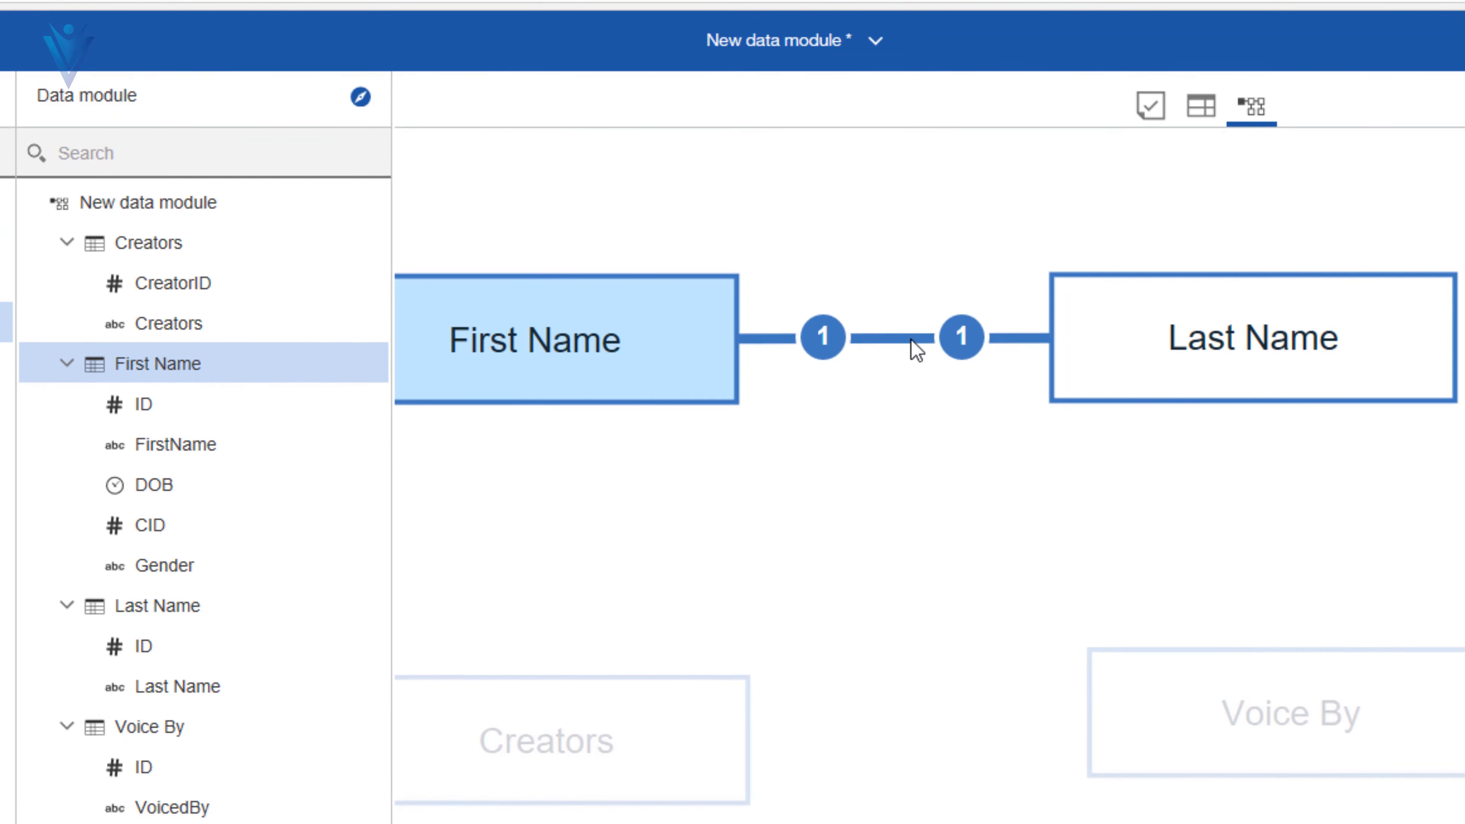
right_click(1335, 427)
left_click(991, 420)
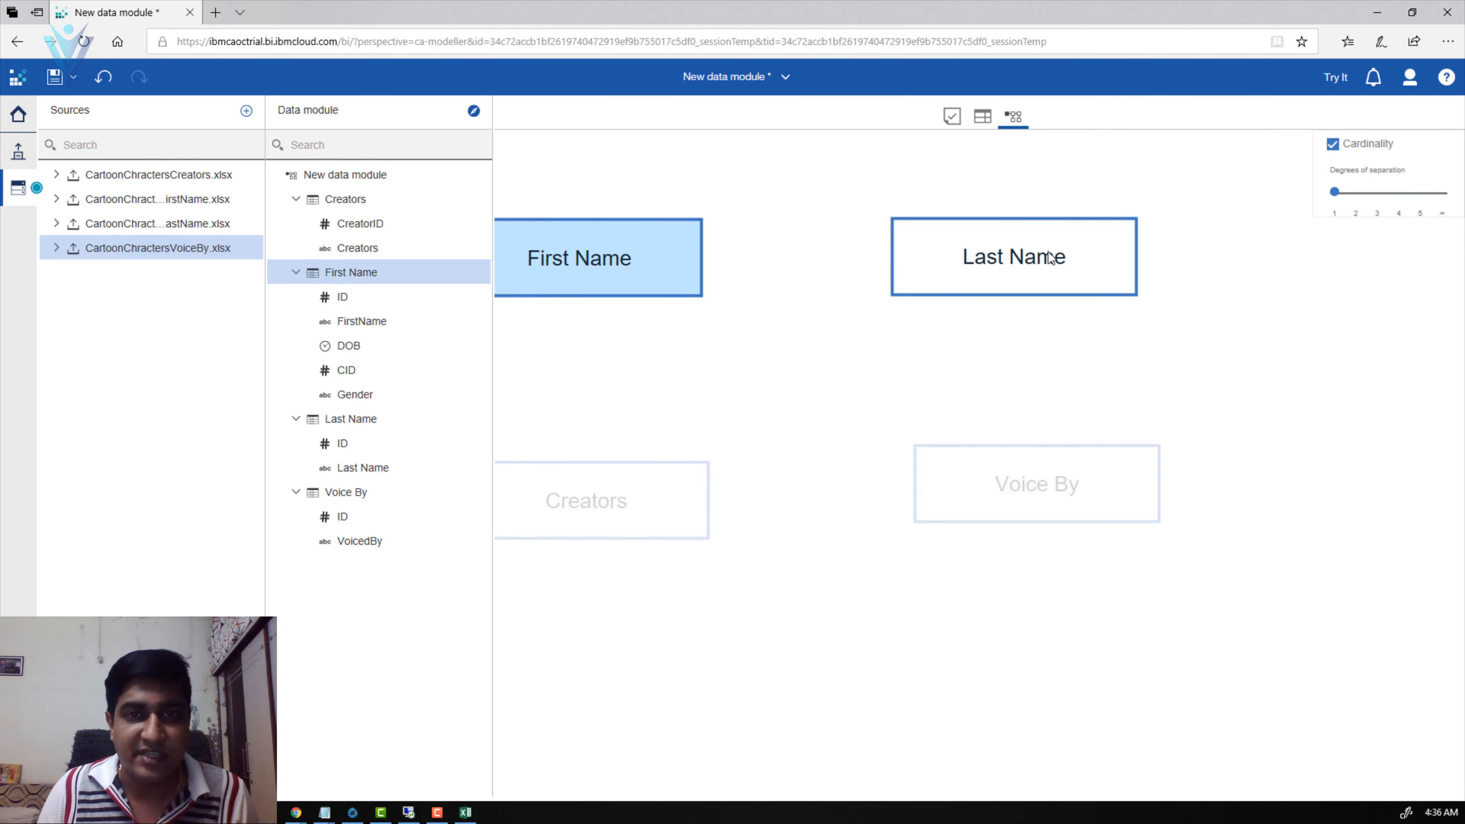
Step: Create a calculation named CrossJoin with the expression 1 in the First Name table
left_click(475, 277)
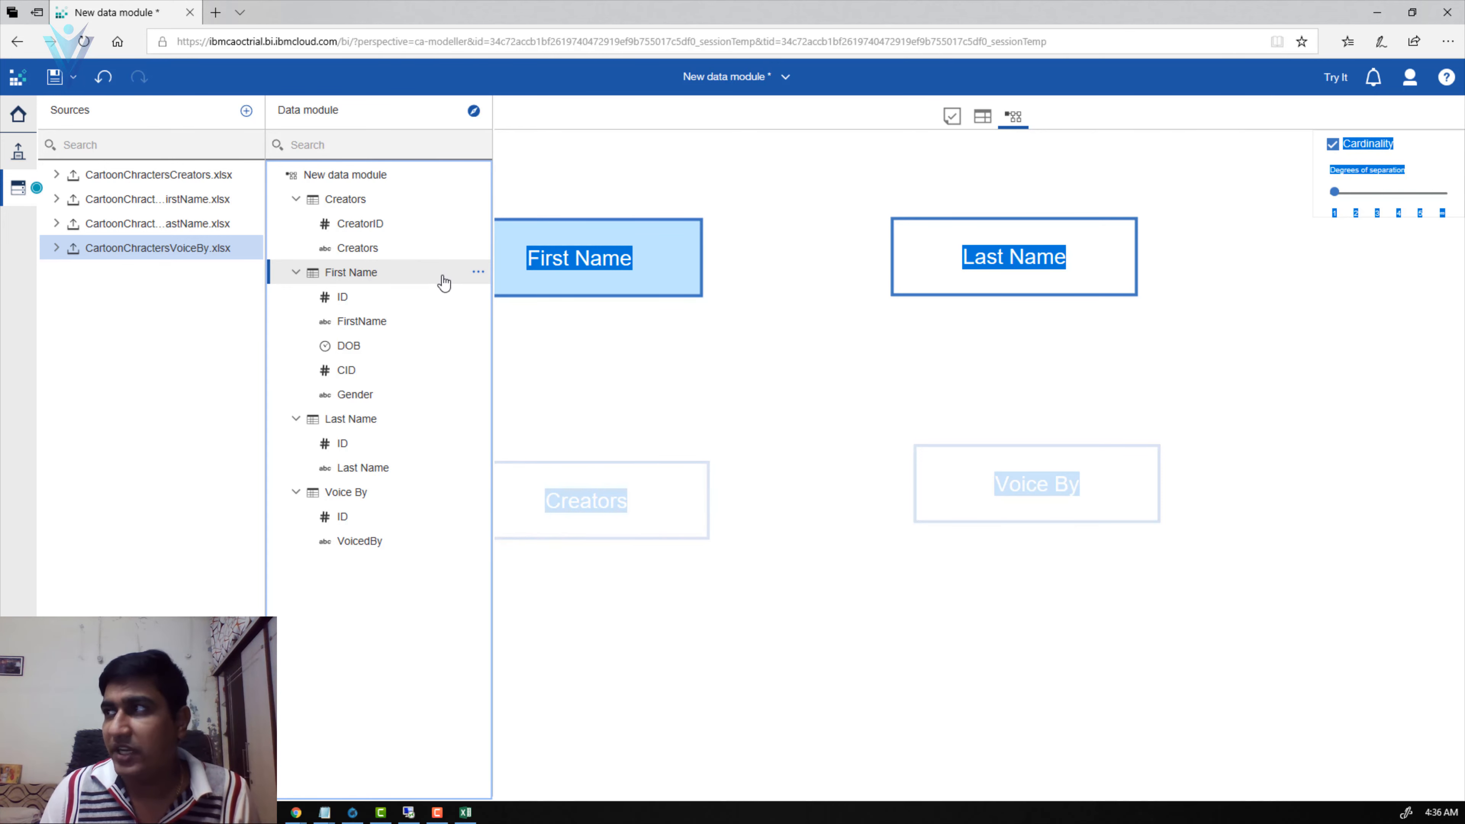
left_click(456, 285)
left_click(479, 274)
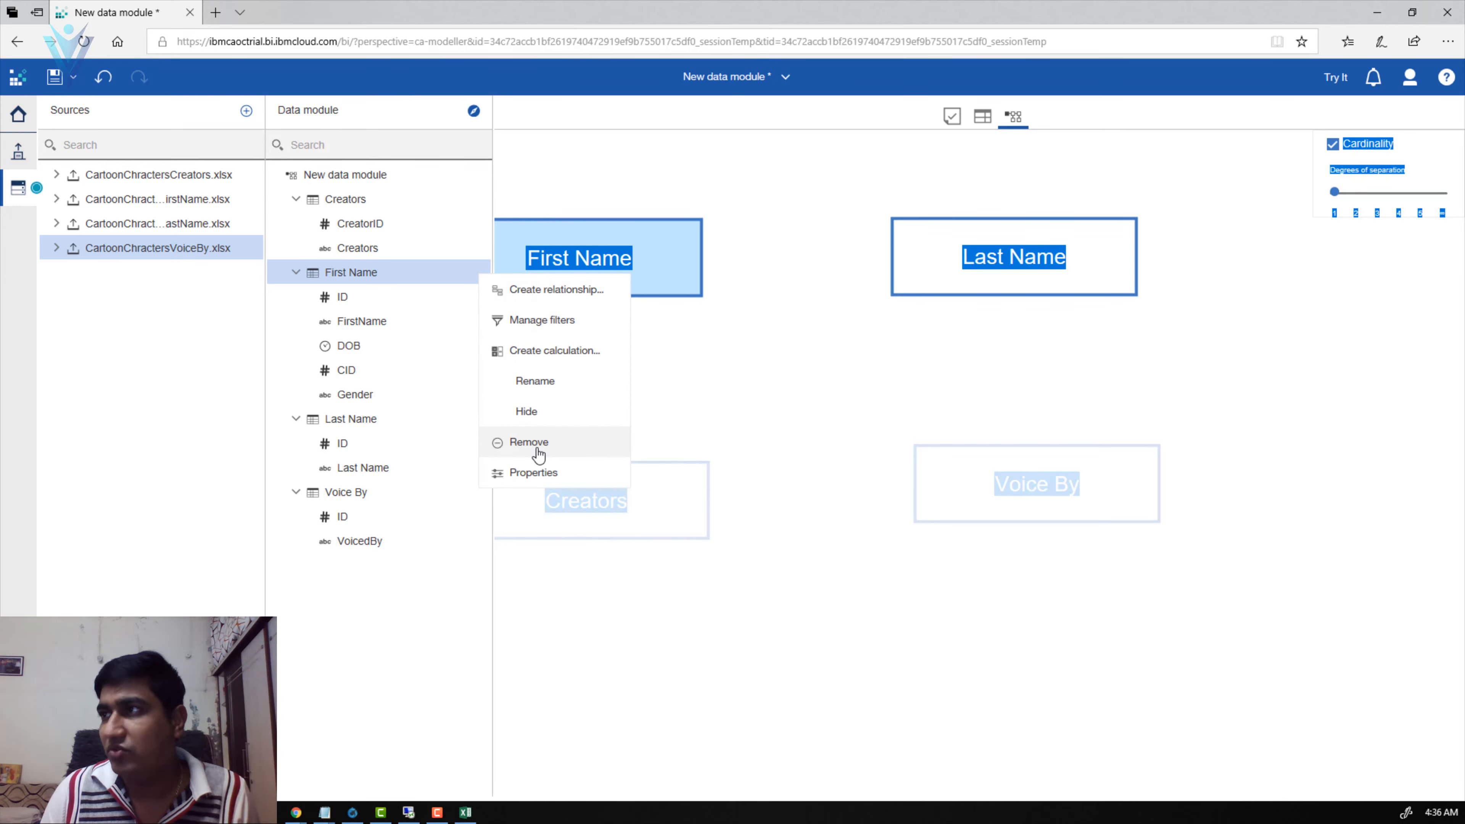
left_click(554, 358)
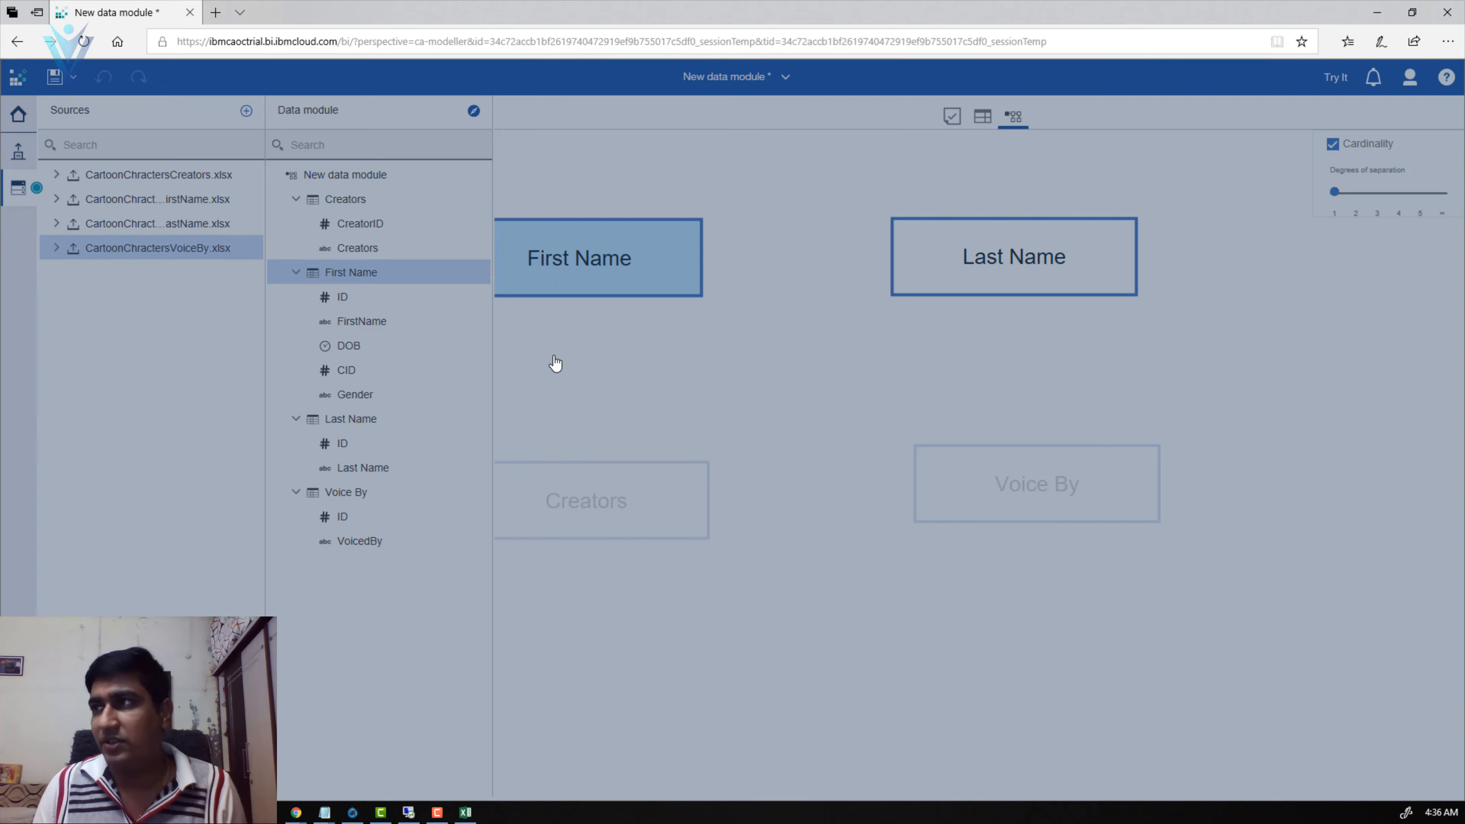
left_click_drag(791, 257, 658, 266)
type("CrossJoi")
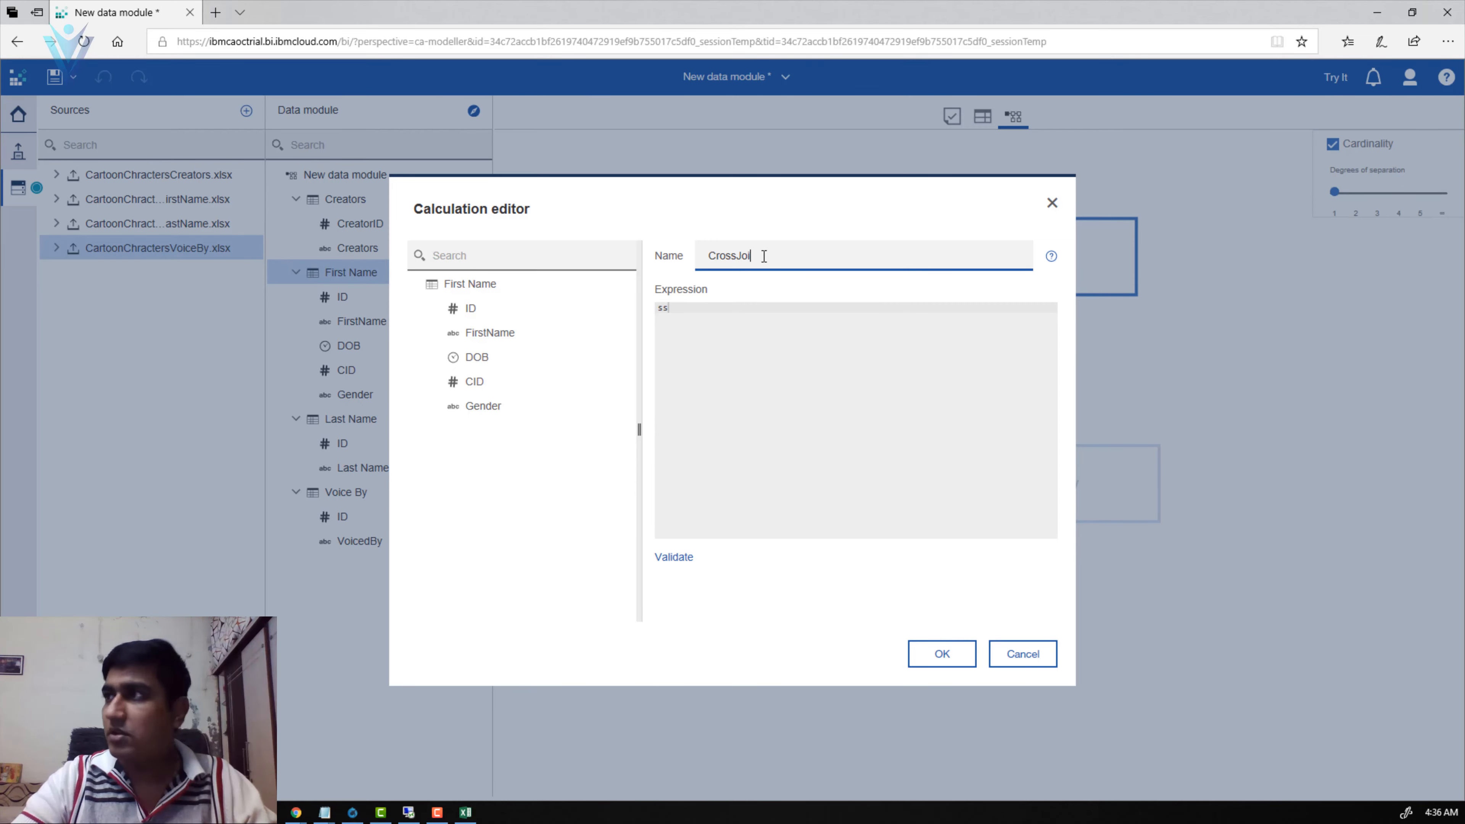
type("n")
key("Tab")
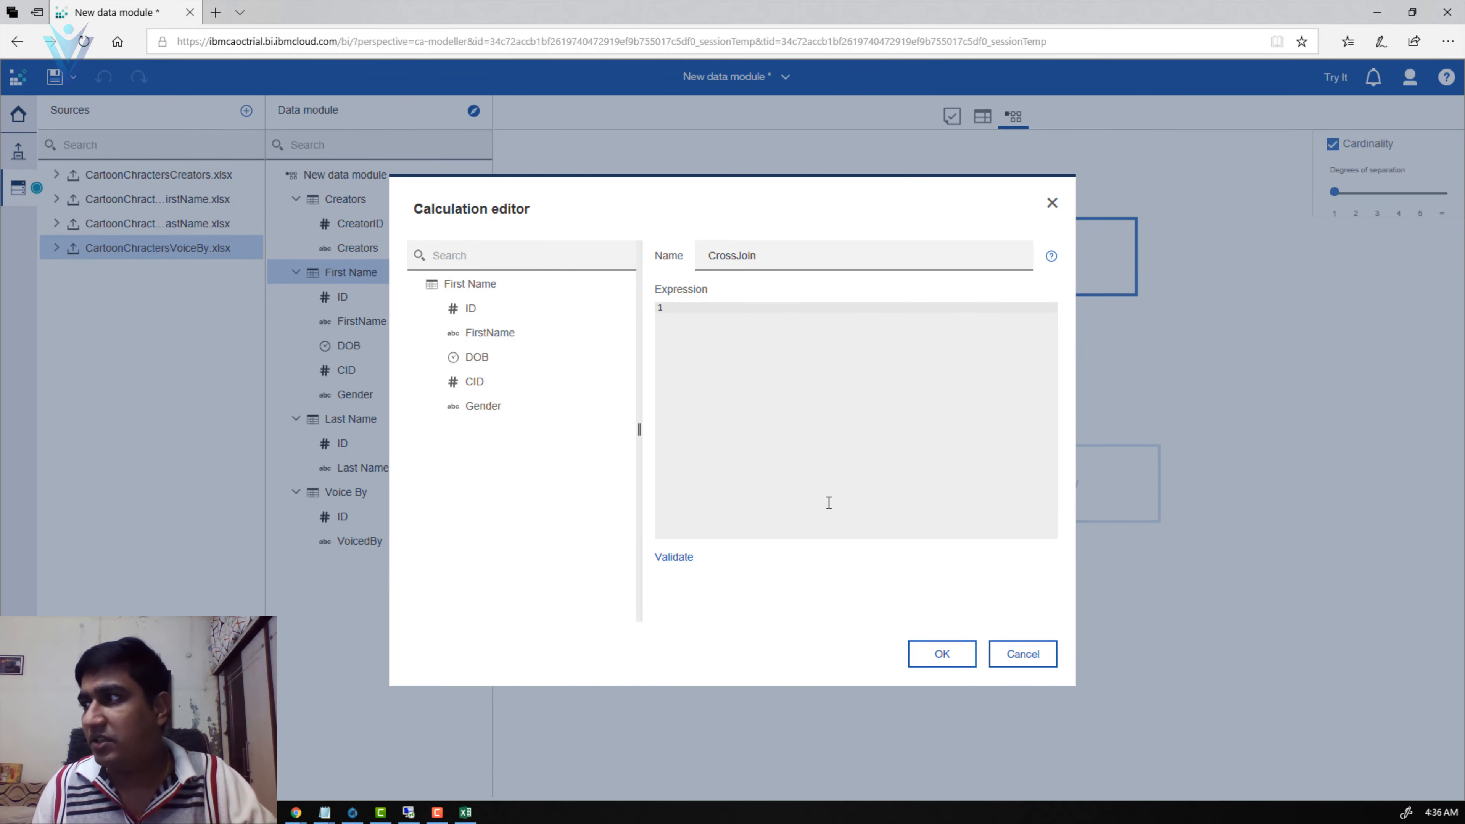
left_click(926, 648)
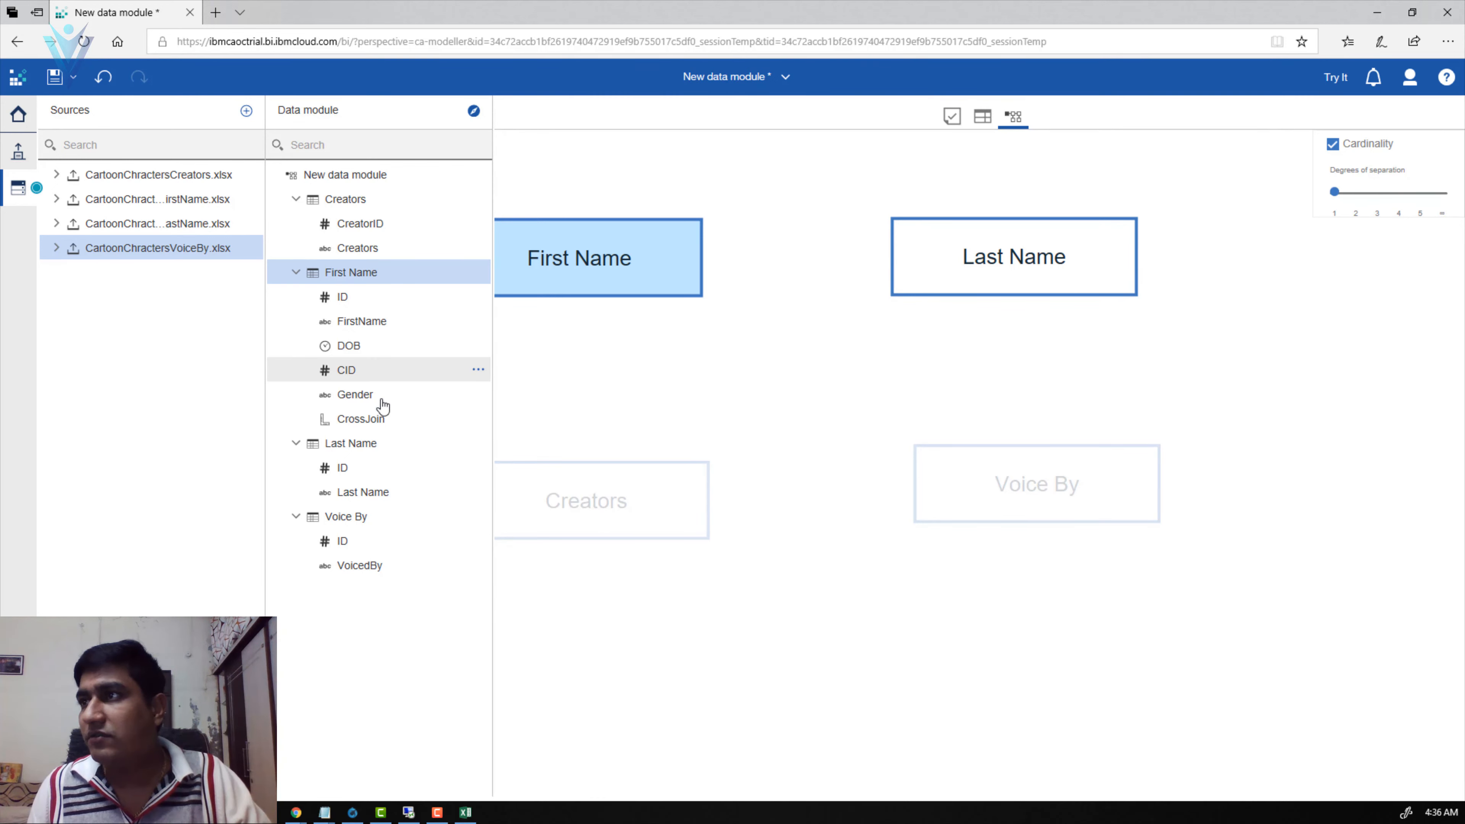
Step: Set the usage of the First Name table's CrossJoin calculation to Identifier
left_click(383, 420)
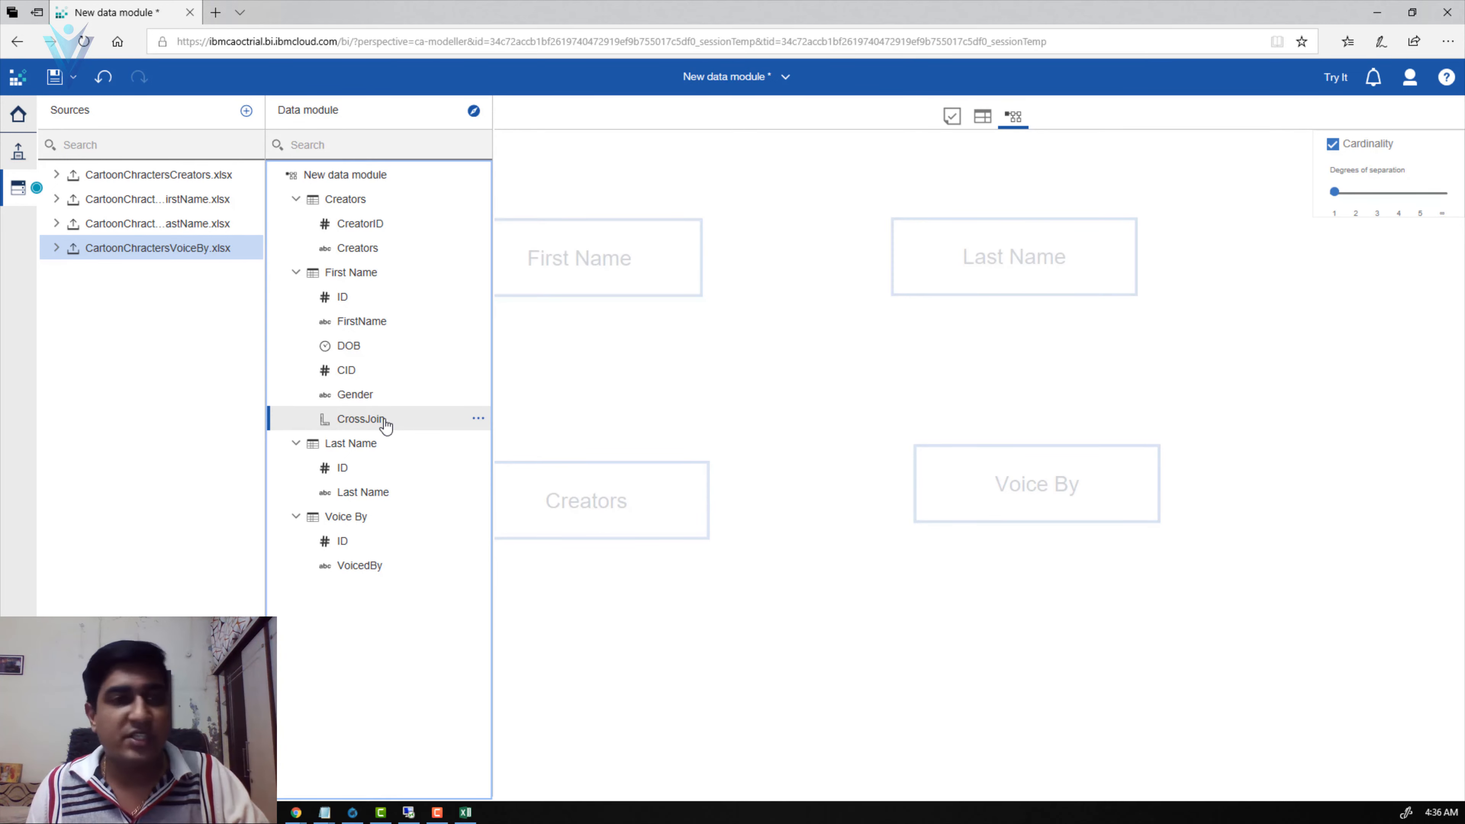
left_click(479, 420)
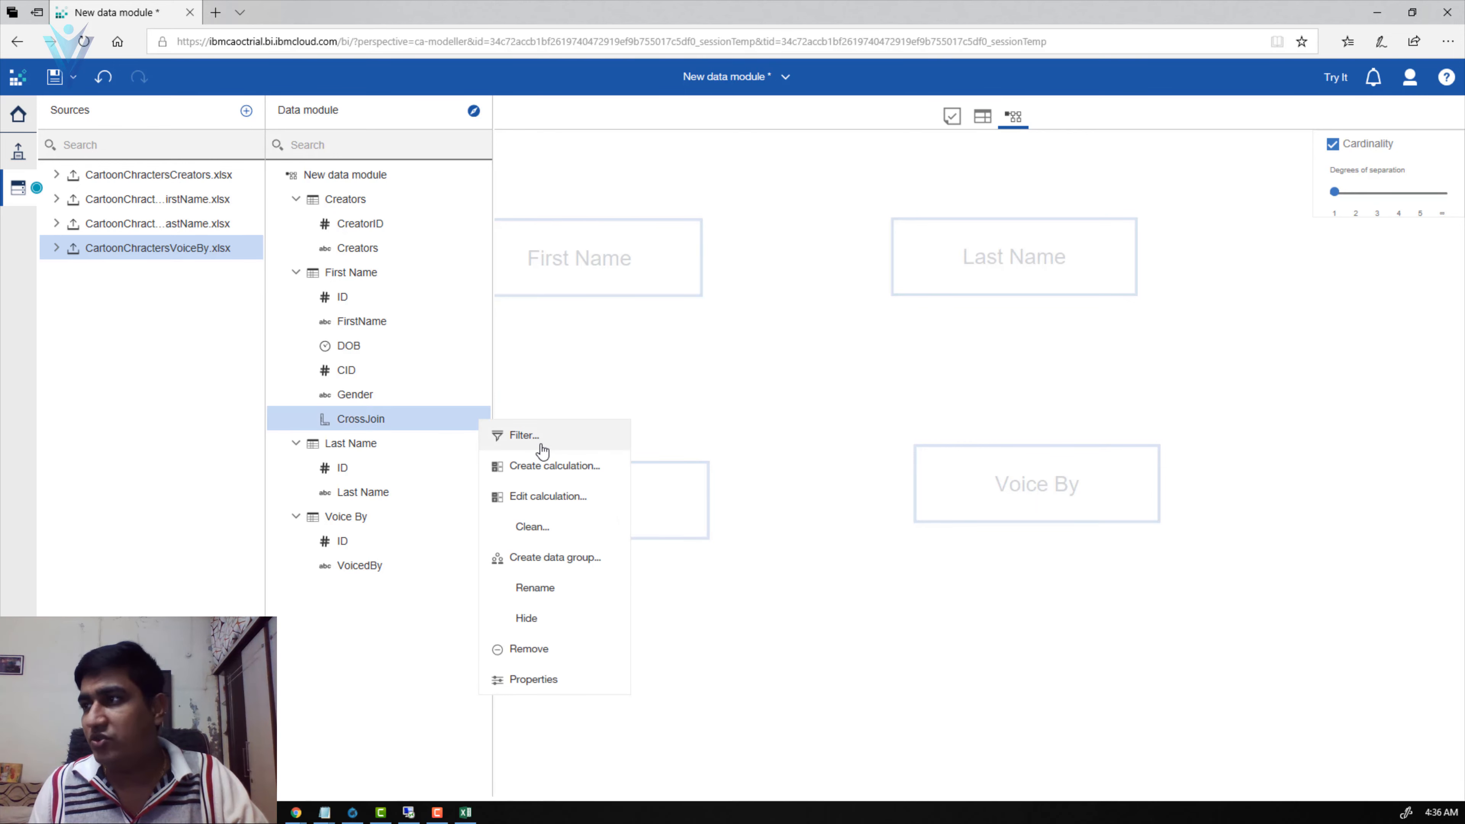
left_click(509, 679)
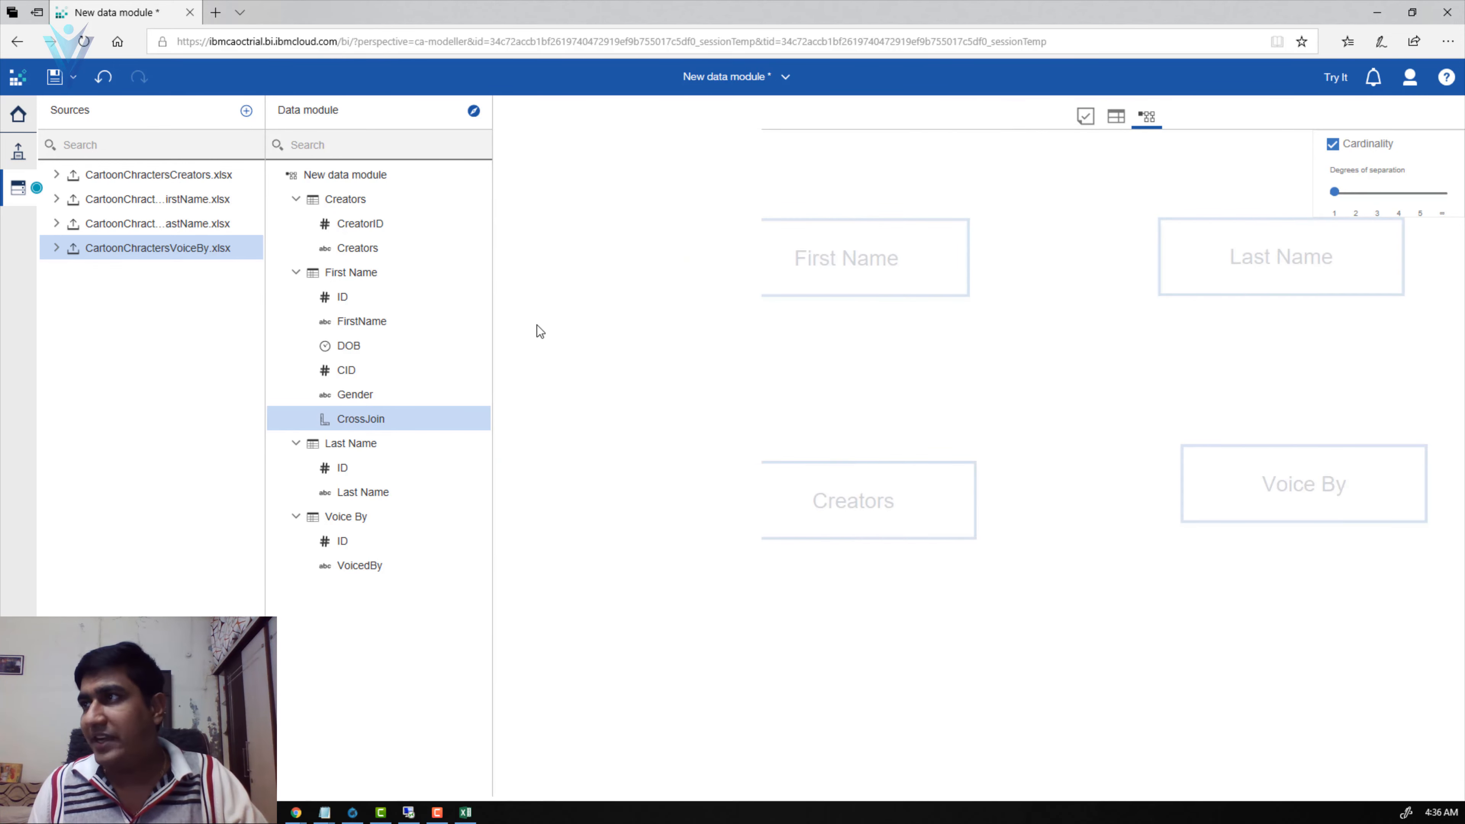
left_click(709, 299)
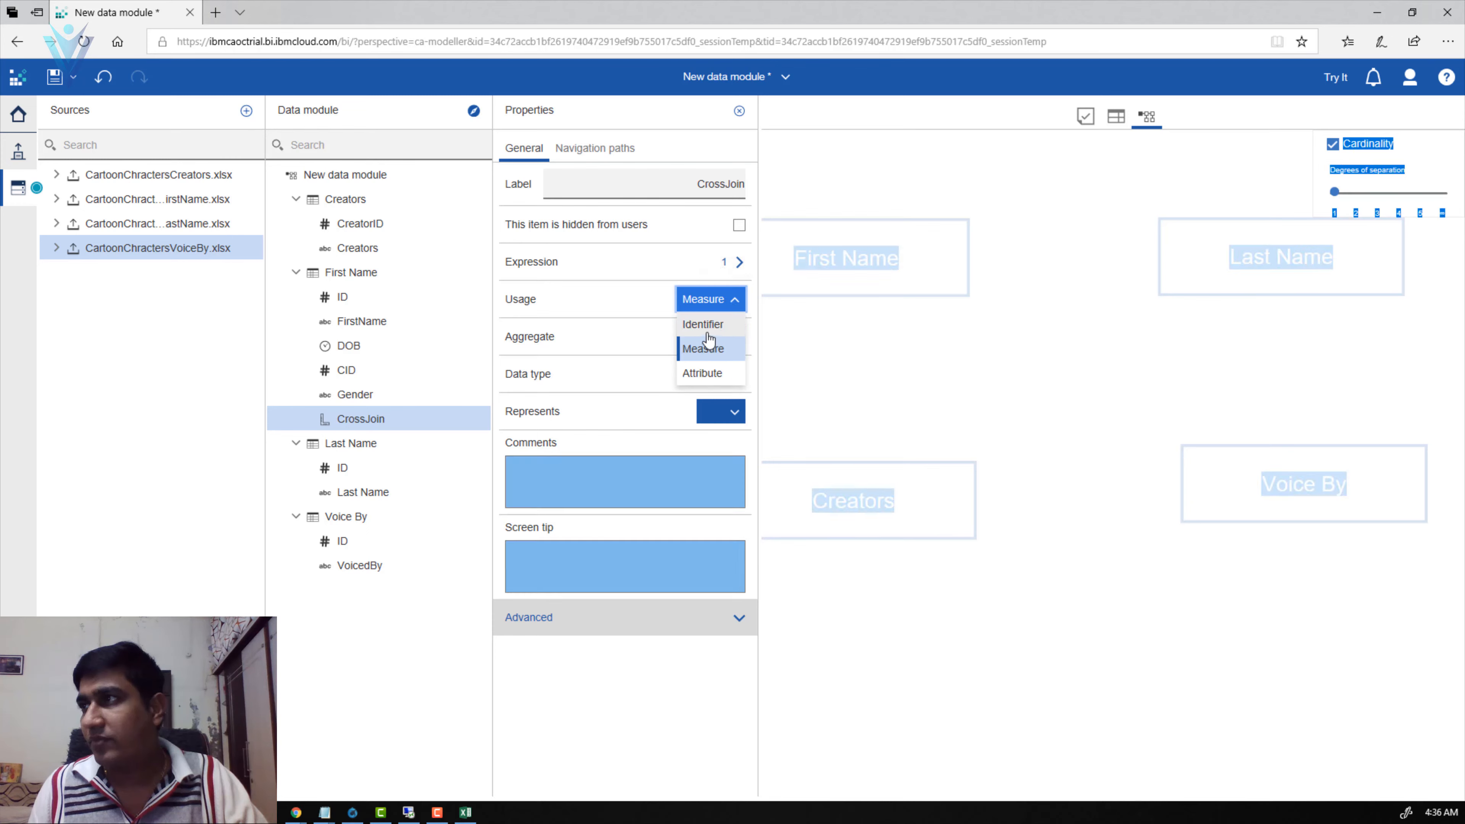
left_click(704, 326)
Step: Create a calculation named CrossJoin with the expression 1 in the Last Name table
left_click(478, 443)
left_click(551, 526)
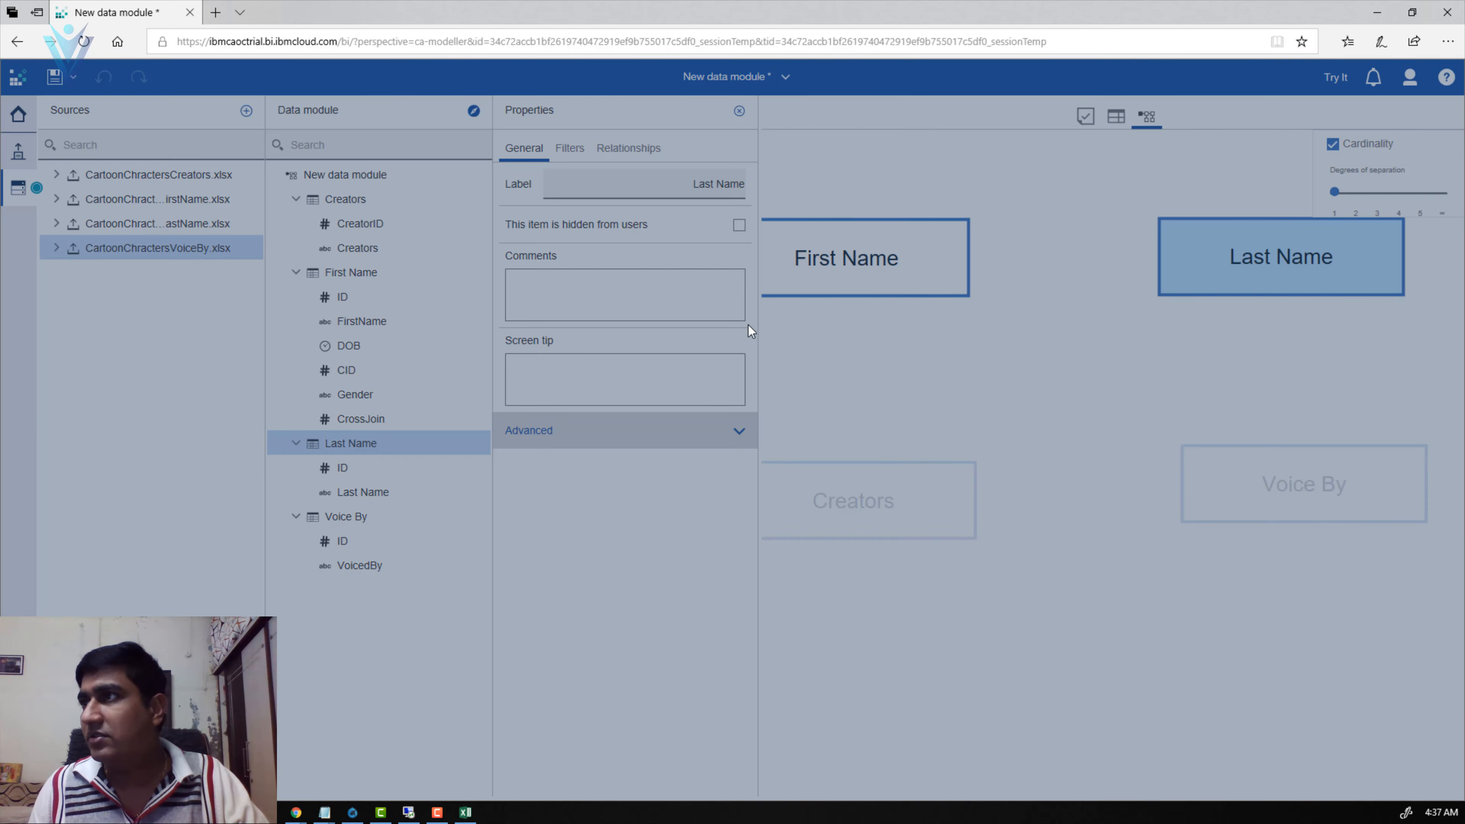
left_click(753, 257)
key("ctrl+a")
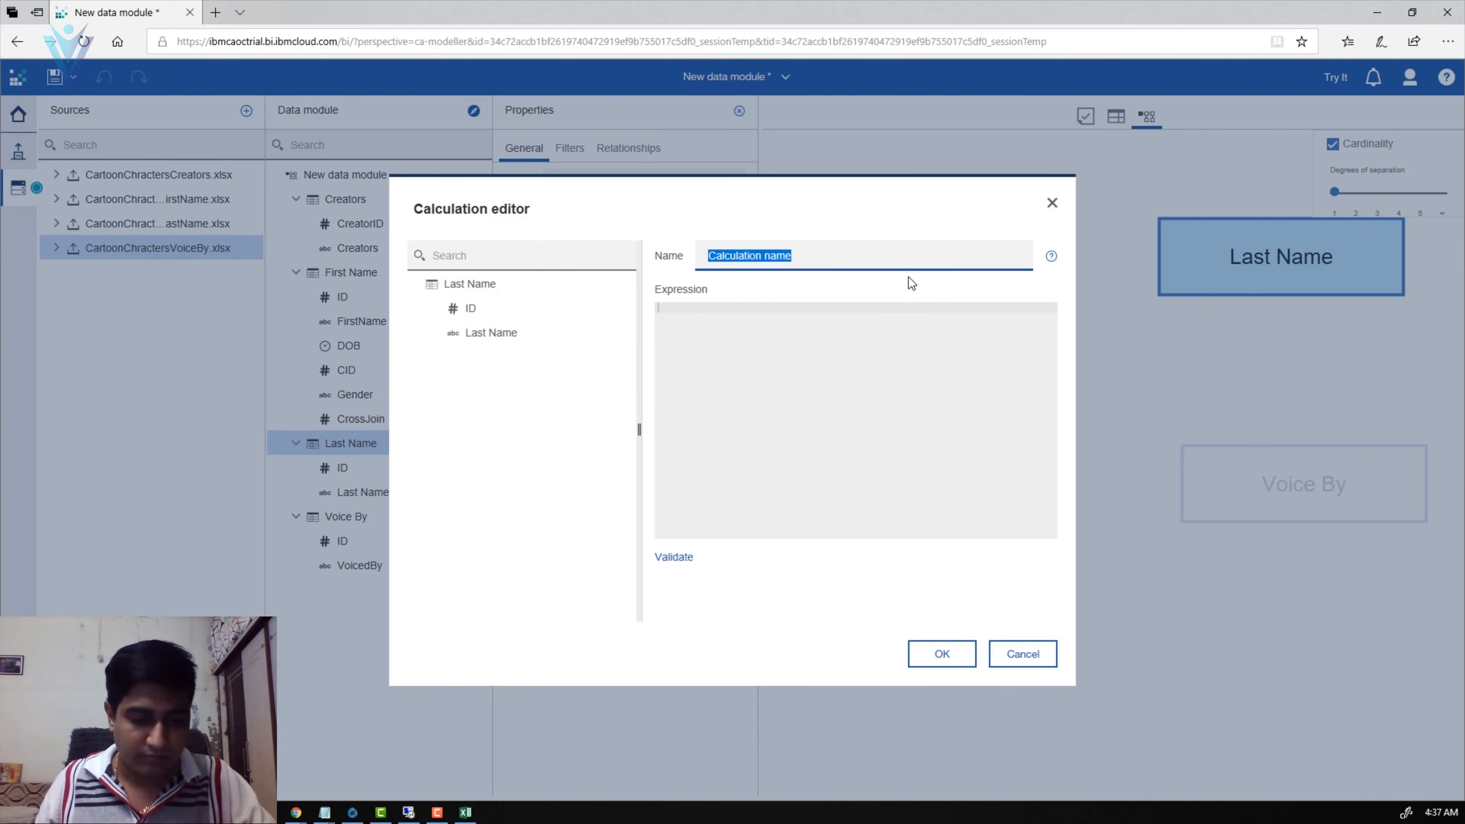
type("CrossJoin")
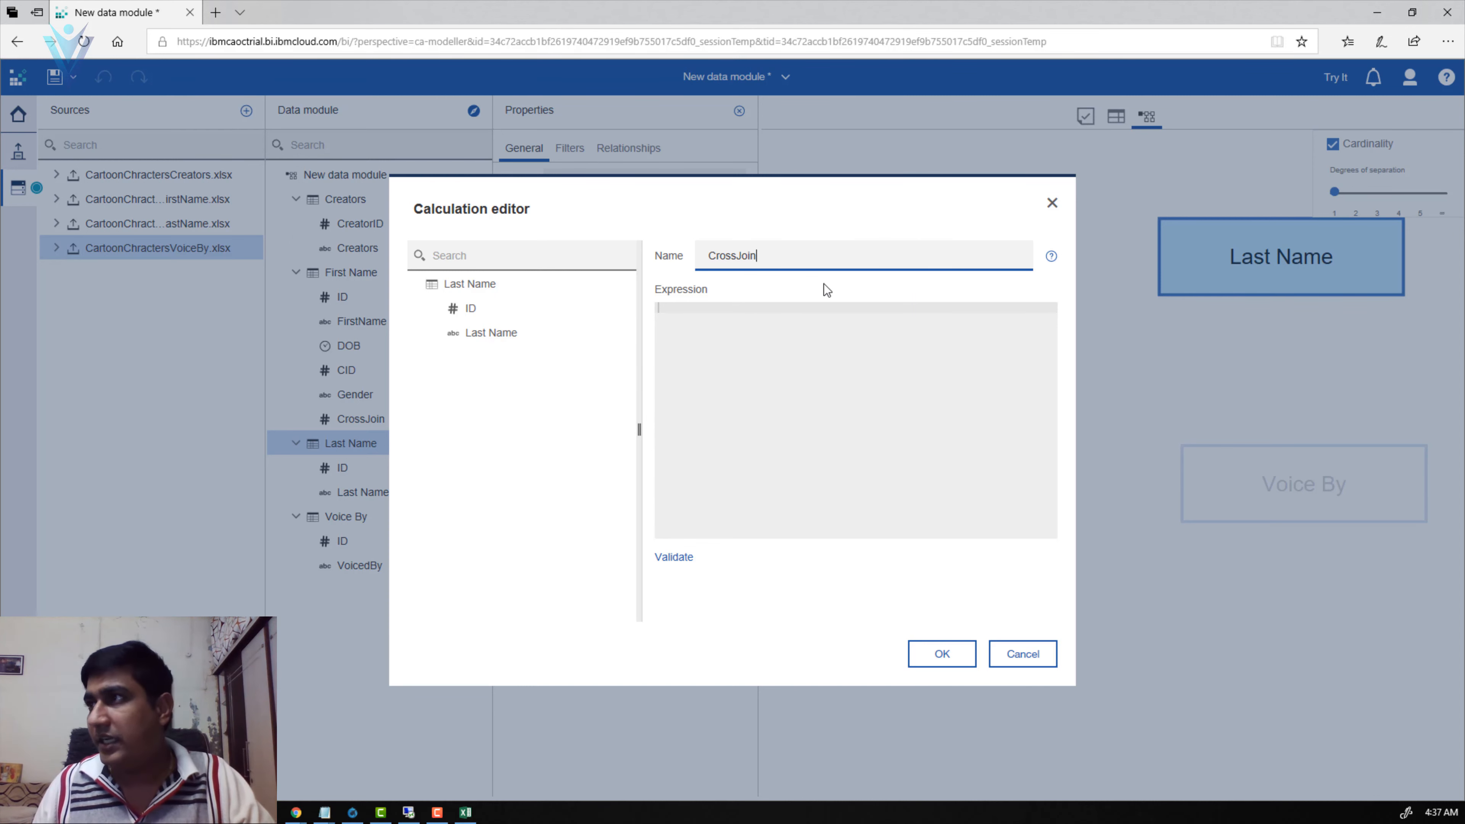
left_click(811, 326)
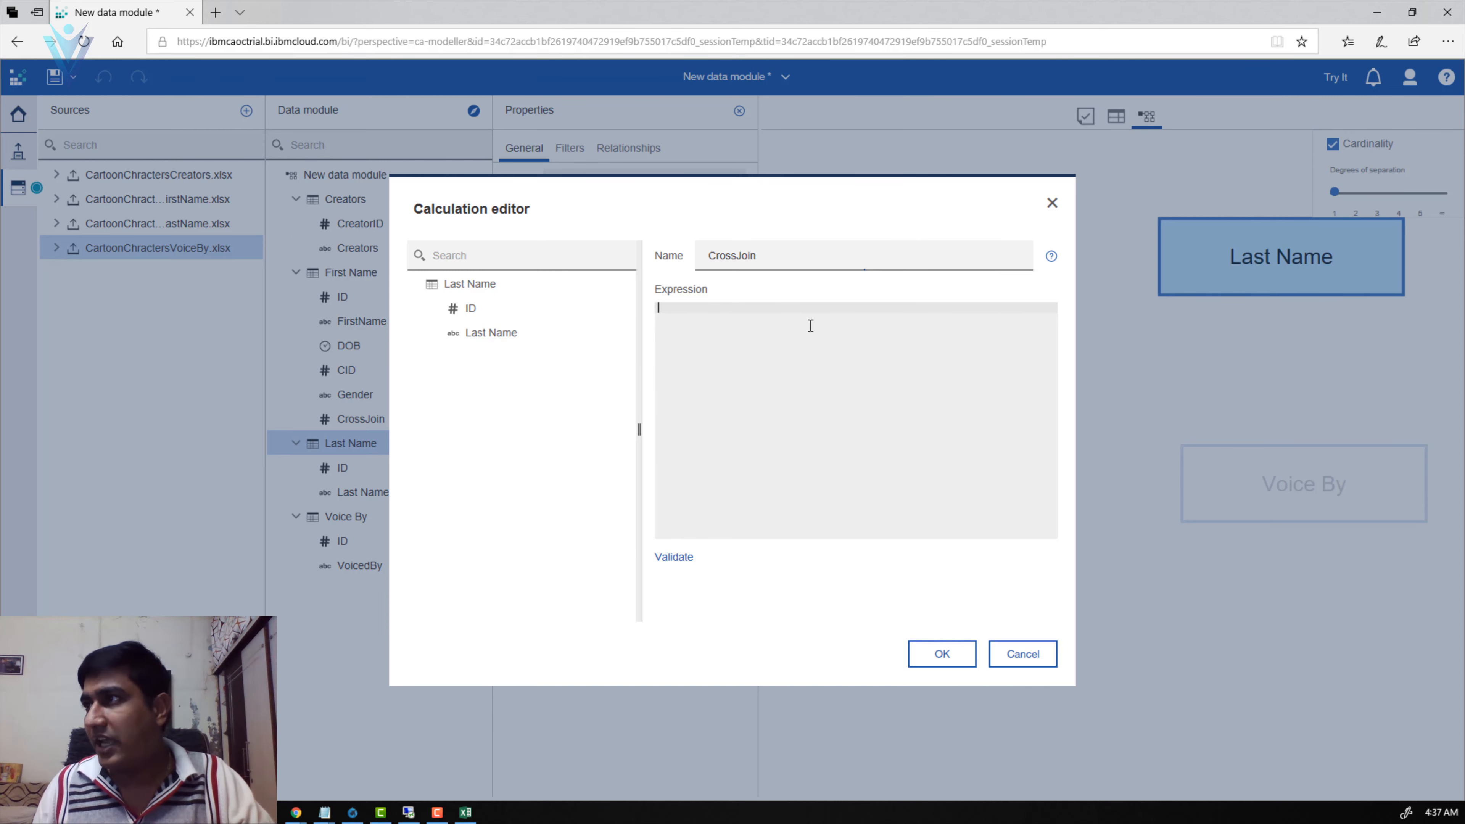
left_click(951, 655)
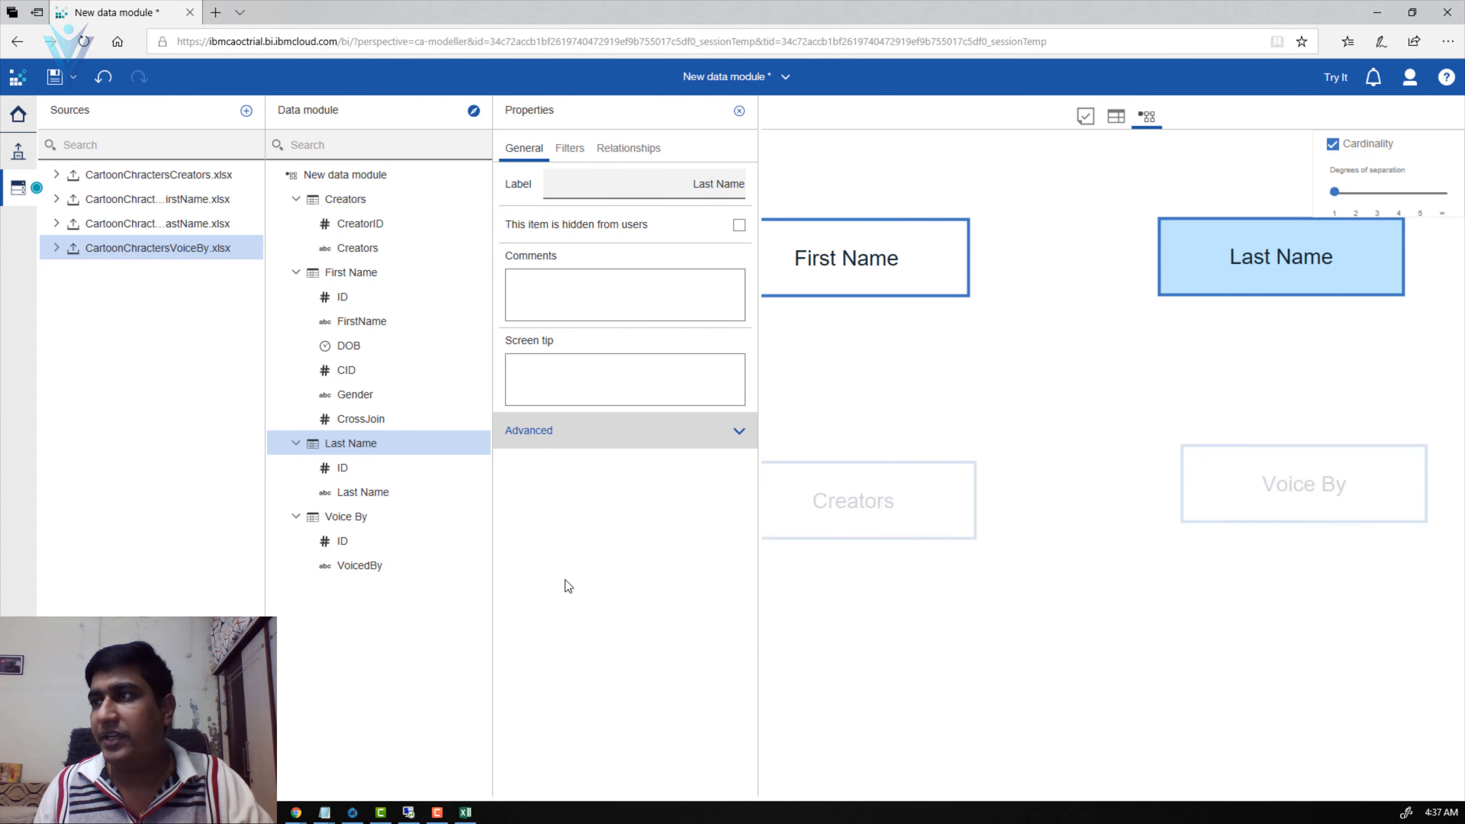
Step: Set the usage of the Last Name table's CrossJoin calculation to Identifier and close its properties
left_click(472, 516)
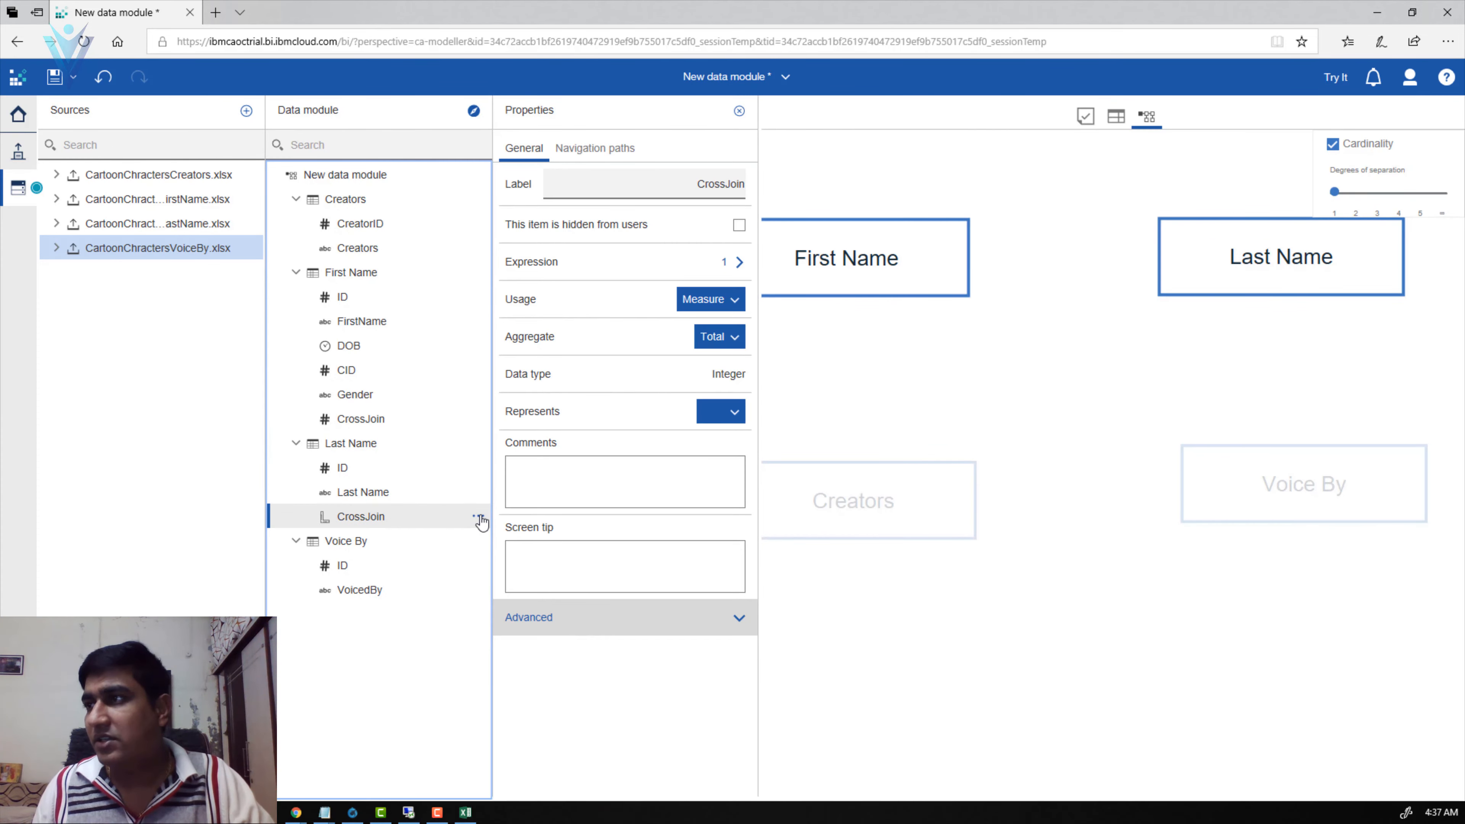
left_click(721, 300)
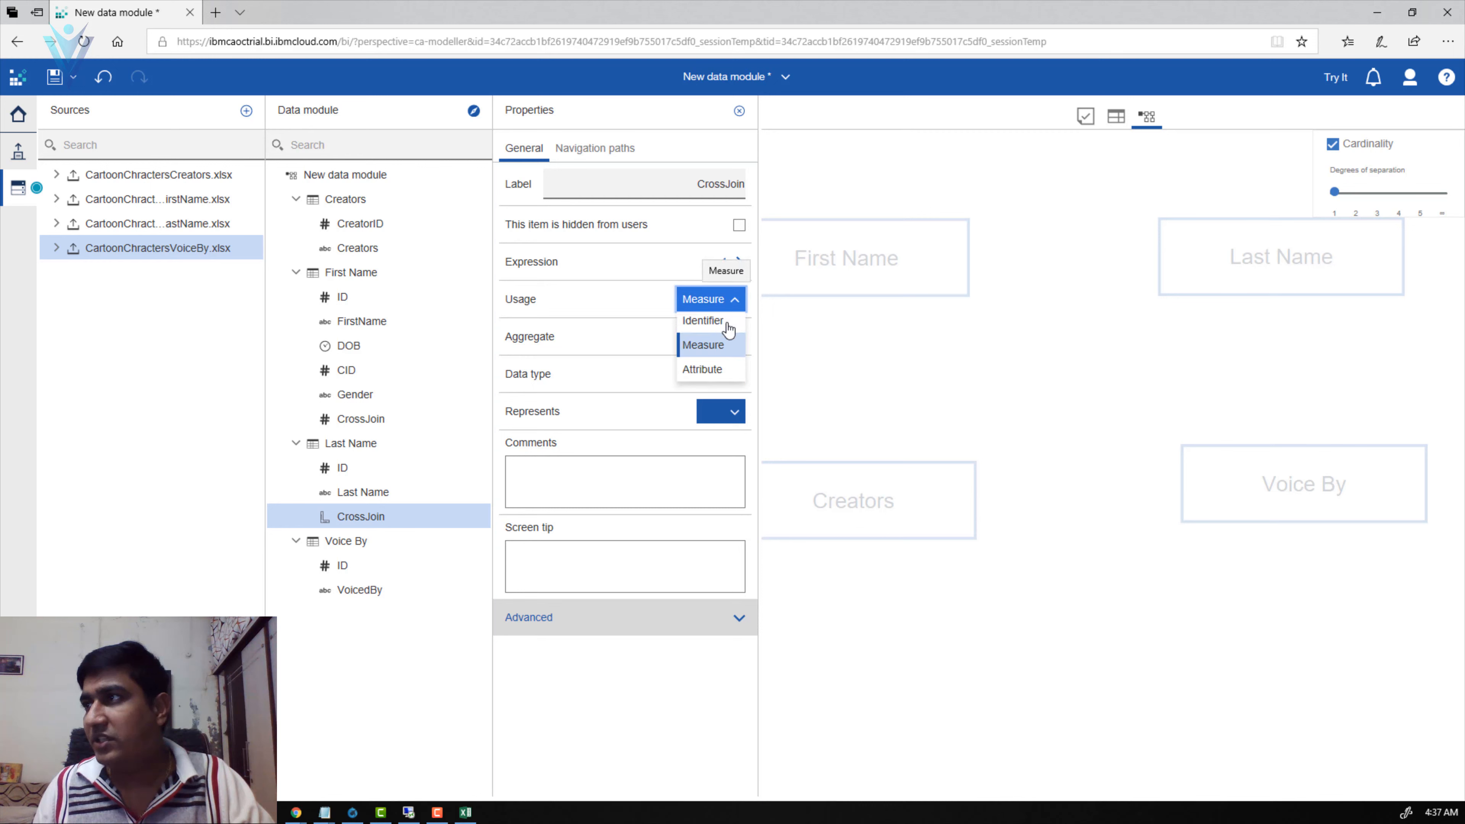
left_click(702, 325)
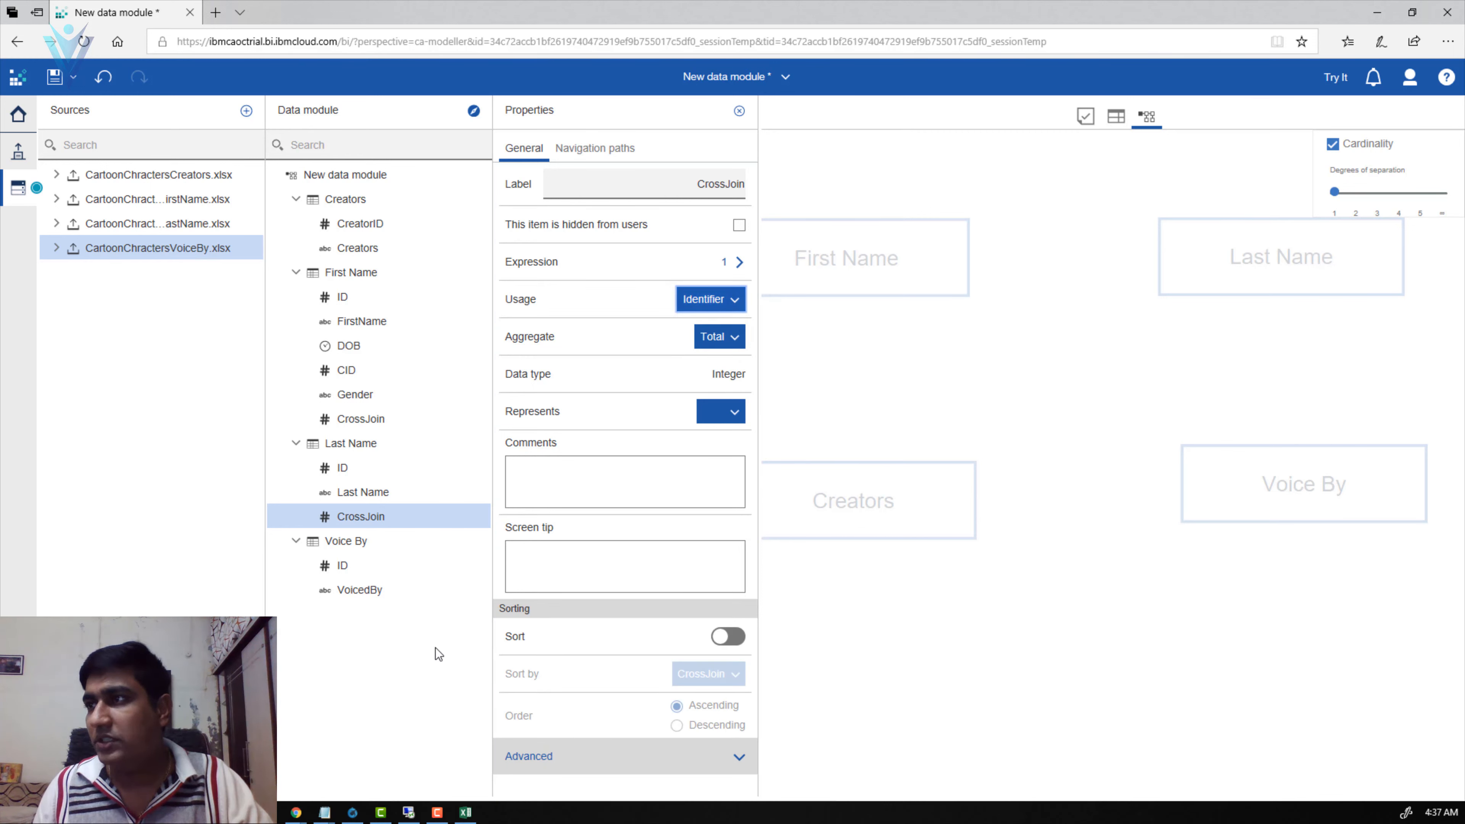
left_click(739, 110)
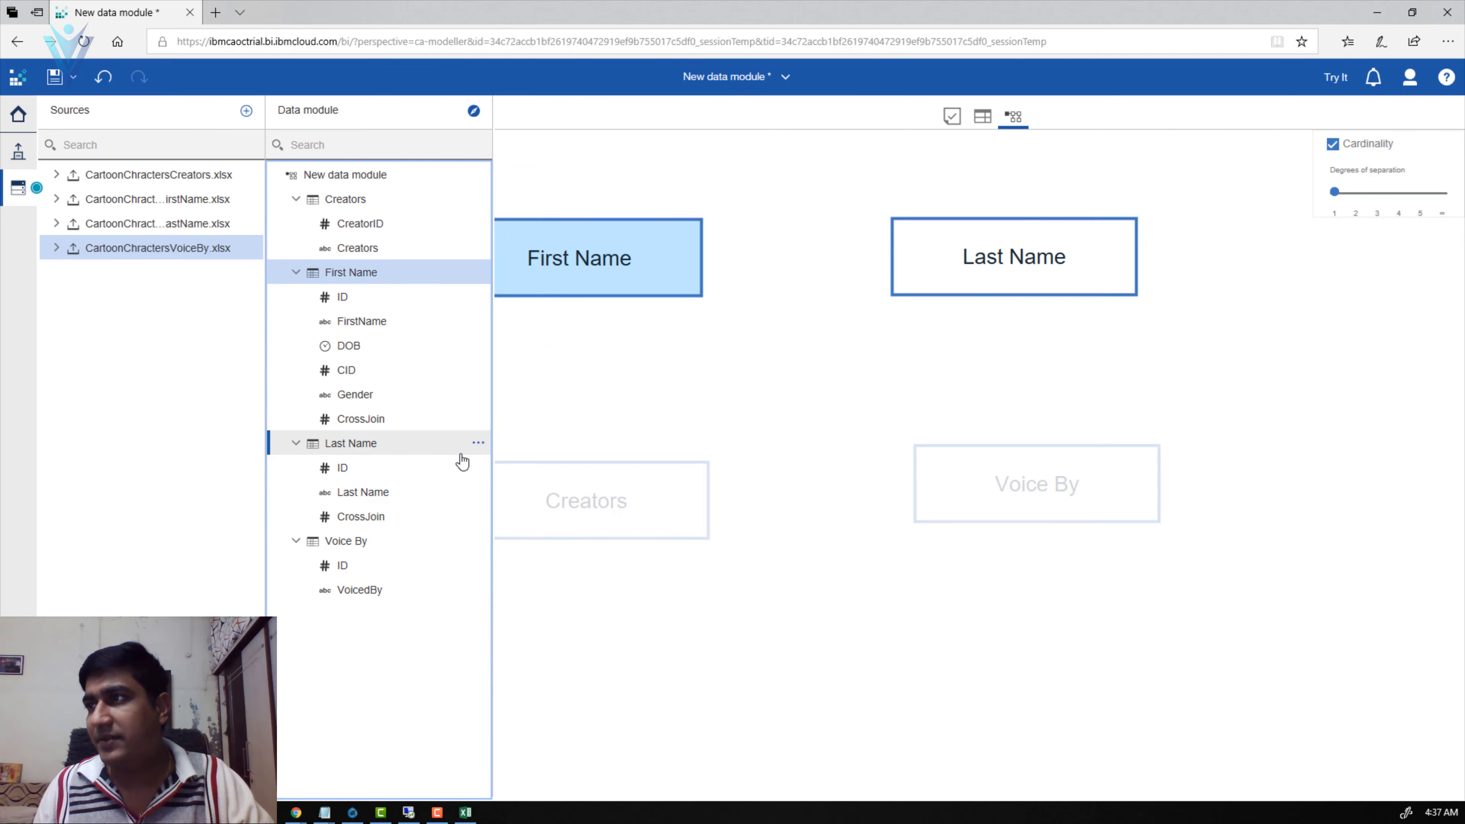
Step: Create an inner, 1-to-many relationship between First Name and Last Name by matching their CrossJoin columns
left_click(368, 276)
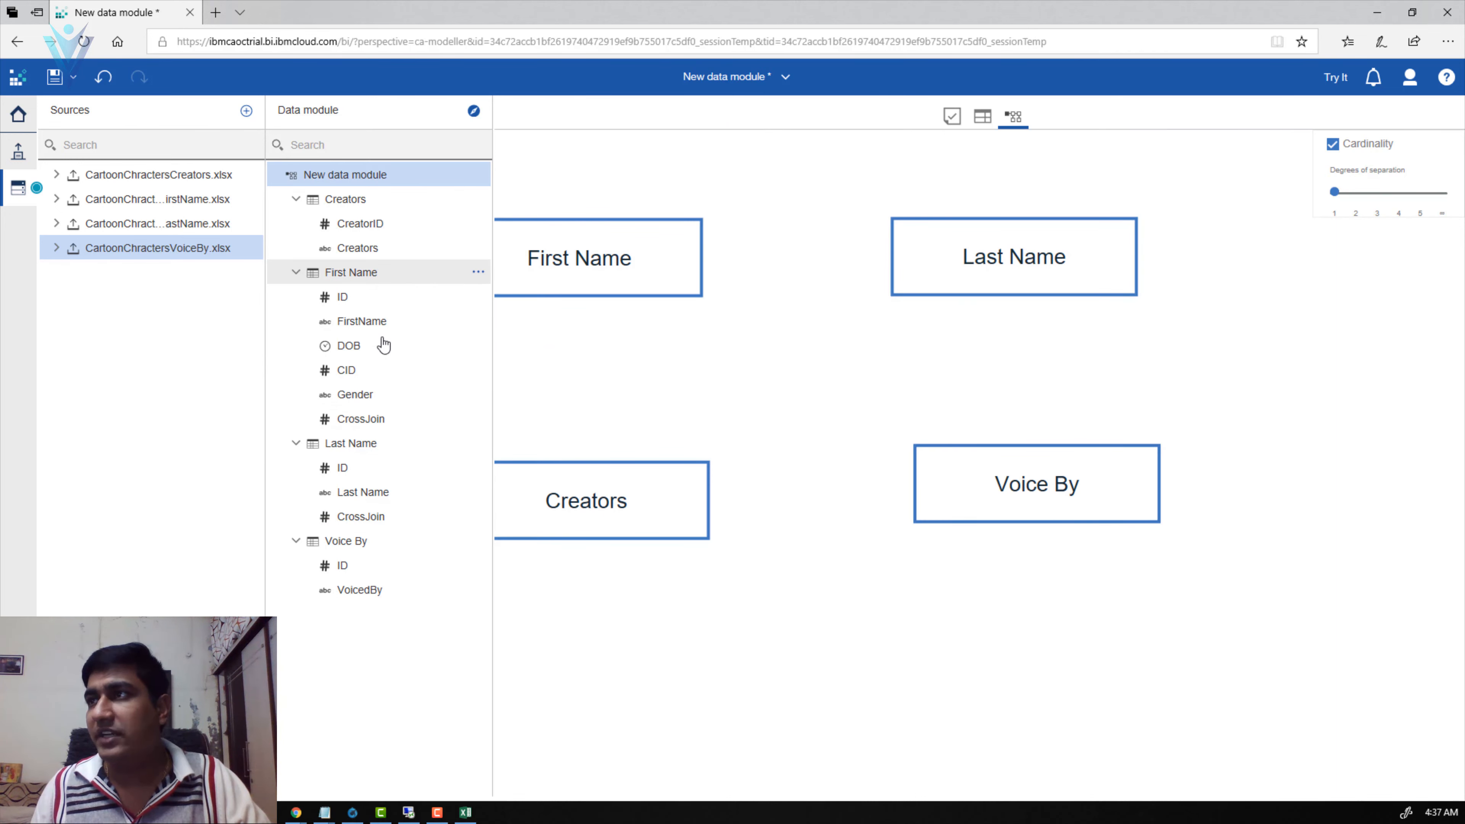
left_click(357, 449, "ctrl")
right_click(358, 448)
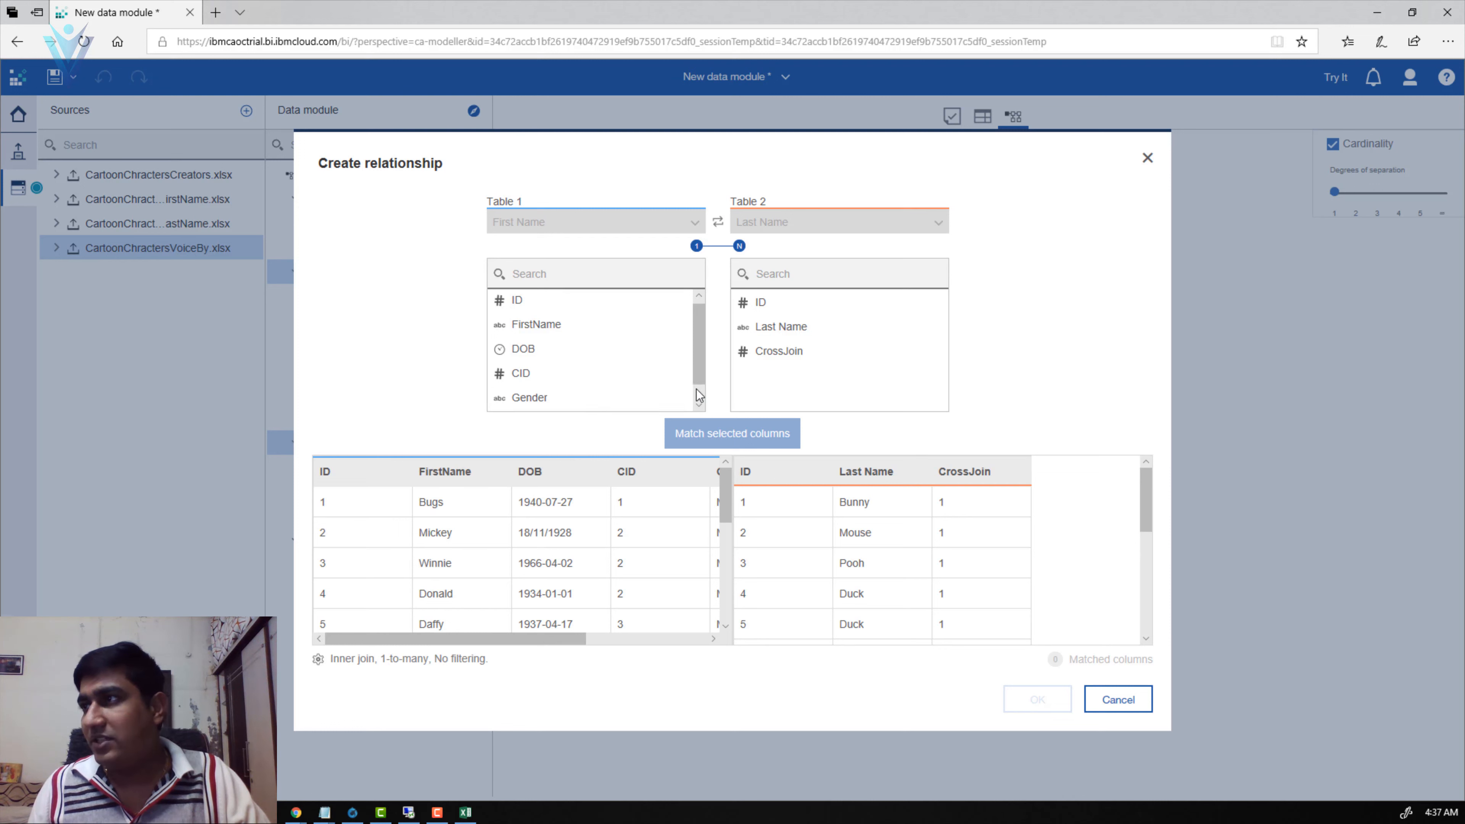
scroll(563, 404, "down", 1)
left_click(558, 401)
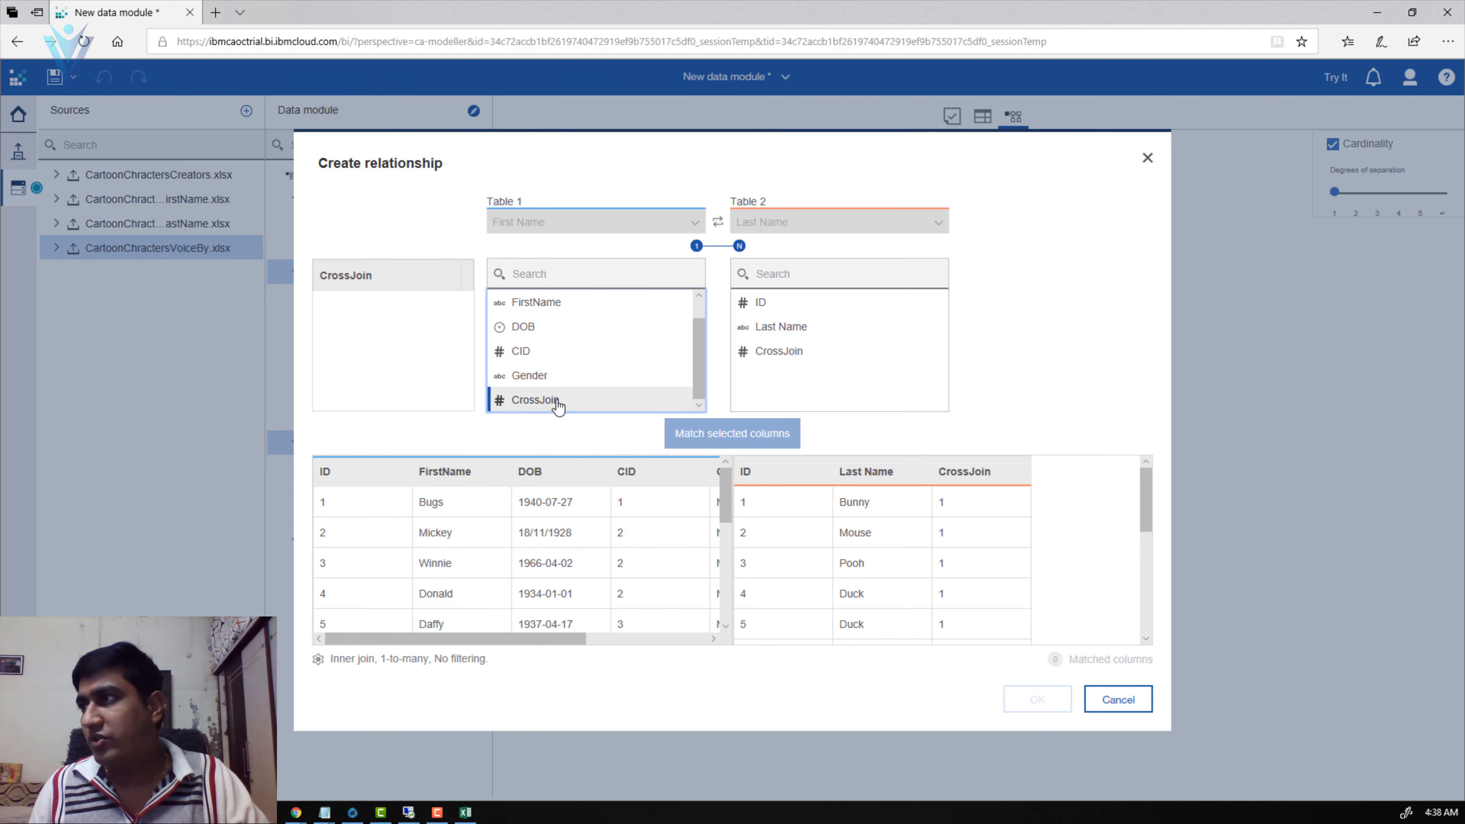
left_click(806, 353)
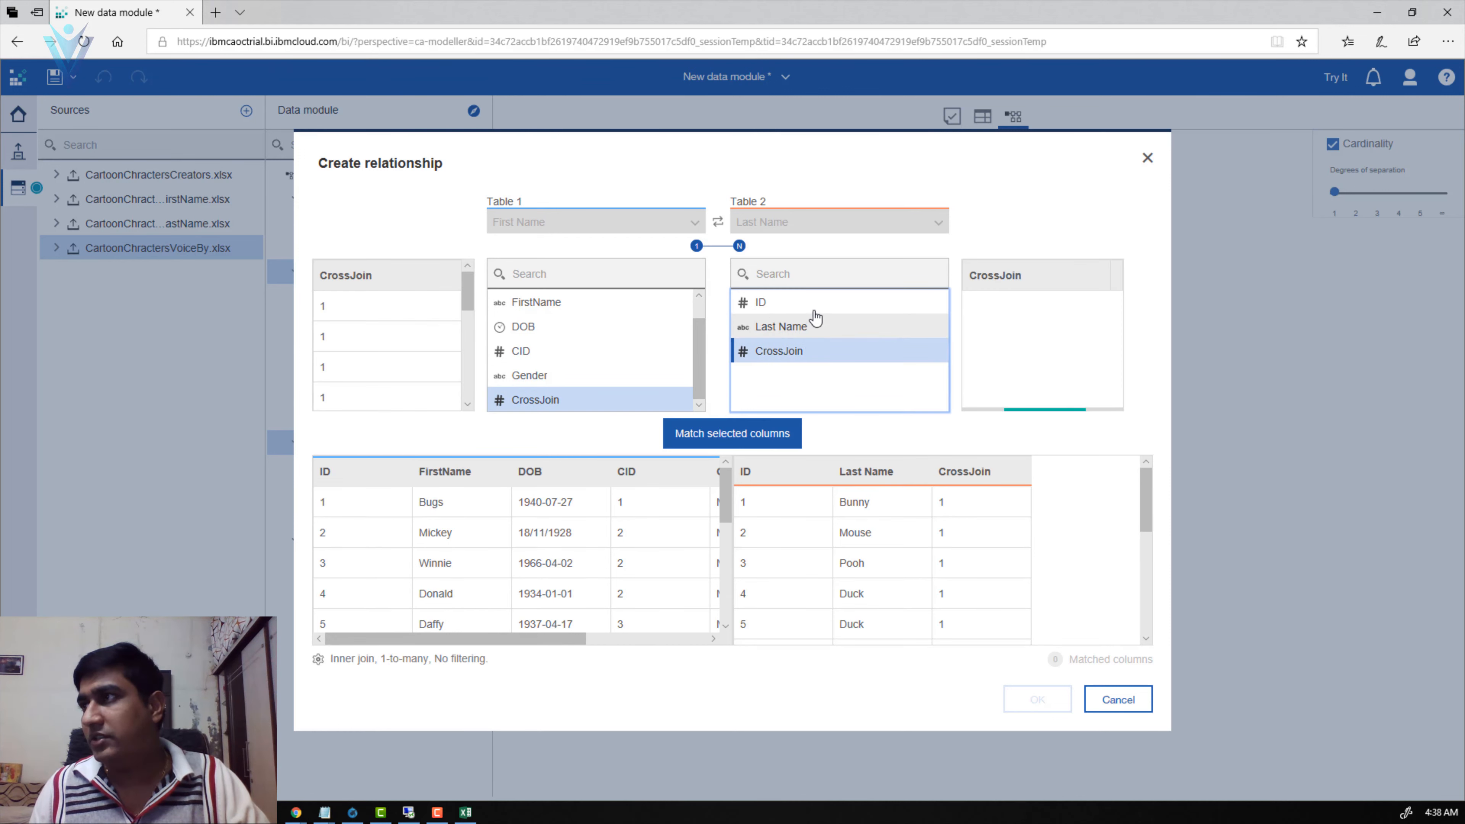
left_click(757, 439)
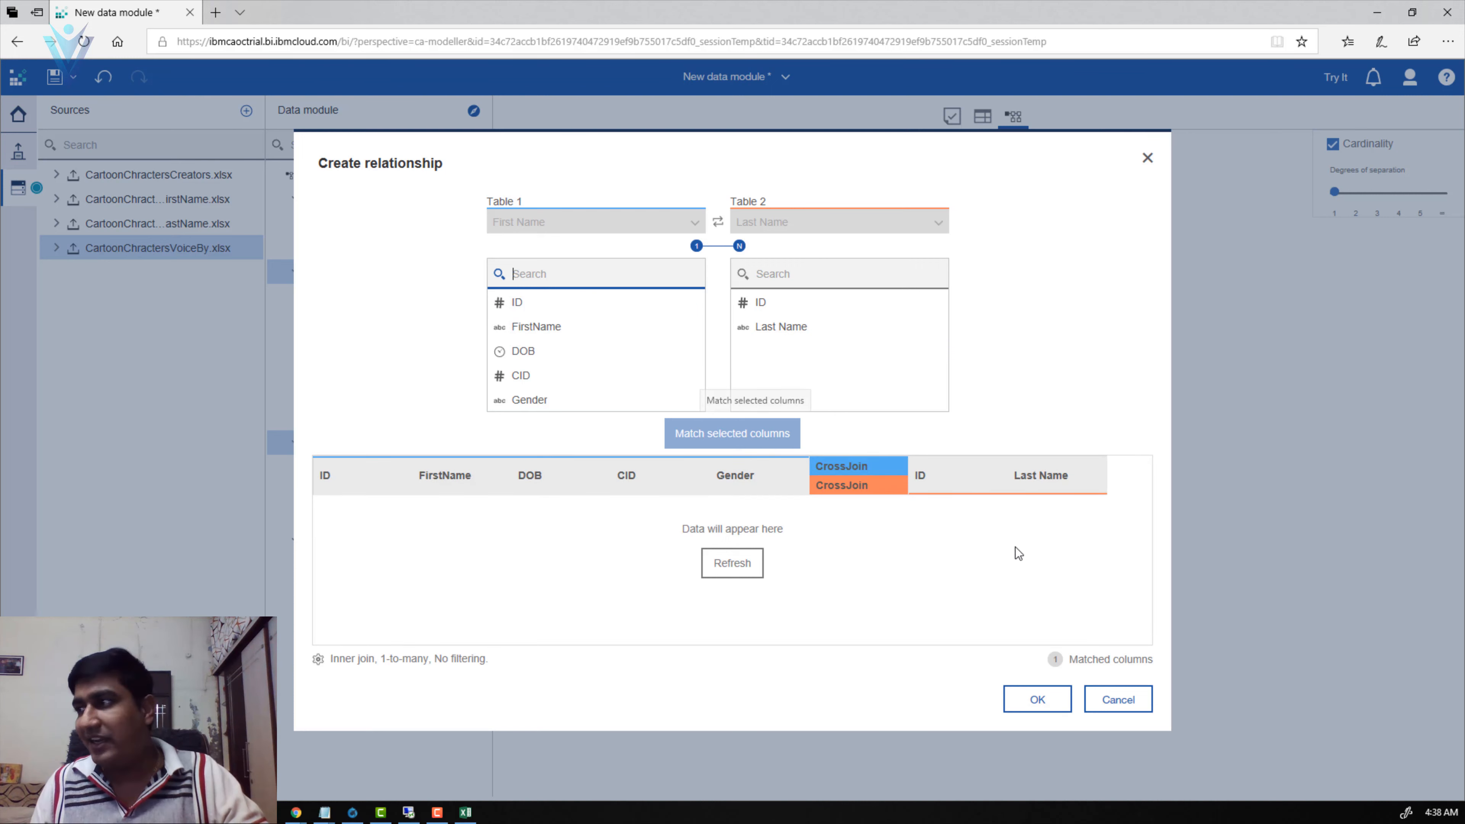
left_click(1038, 701)
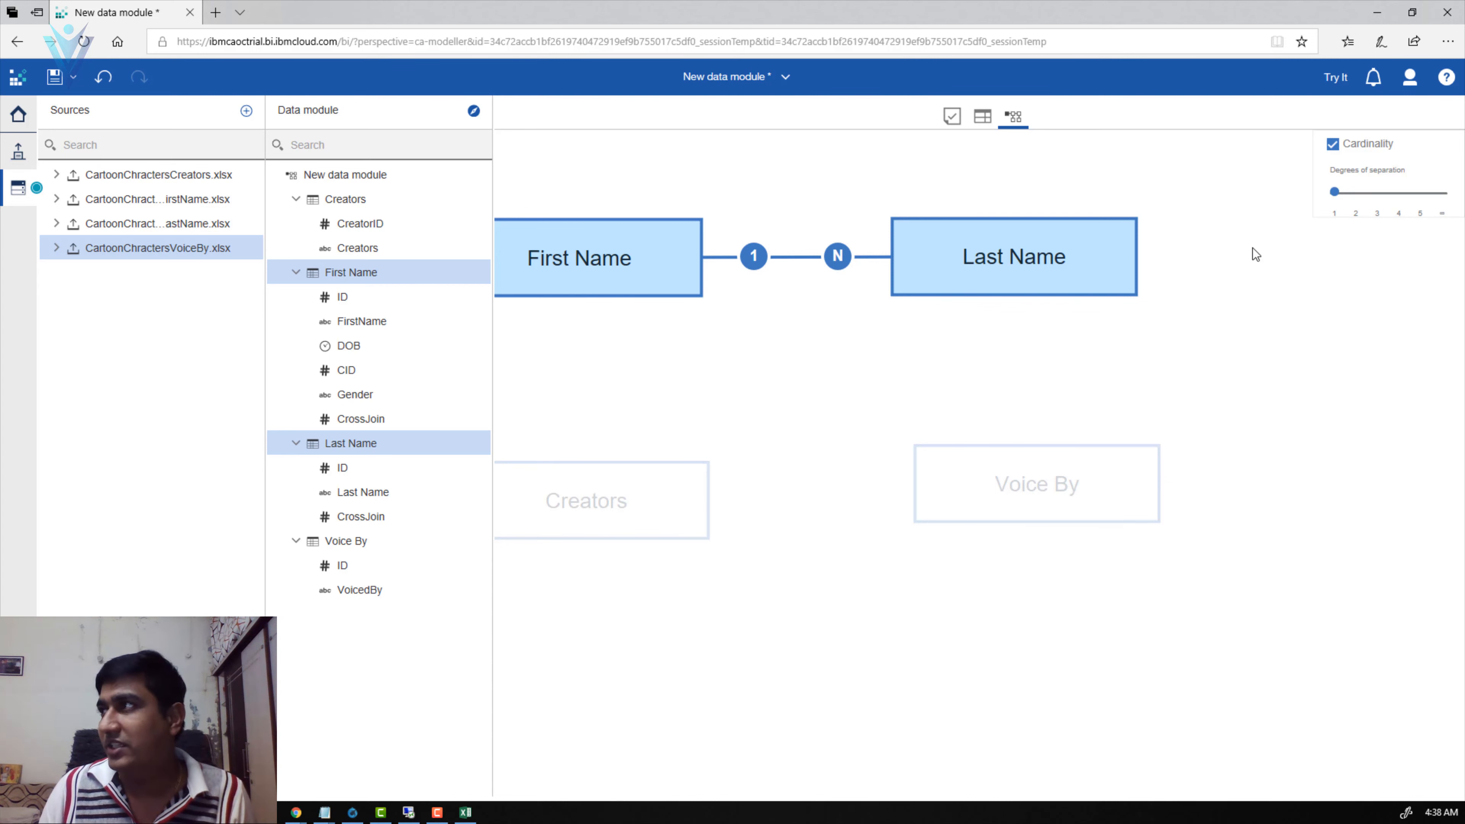
Step: Try the module in a new report listing FirstName and Last Name, with the Last Name table's ID placed before FirstName
left_click(1337, 81)
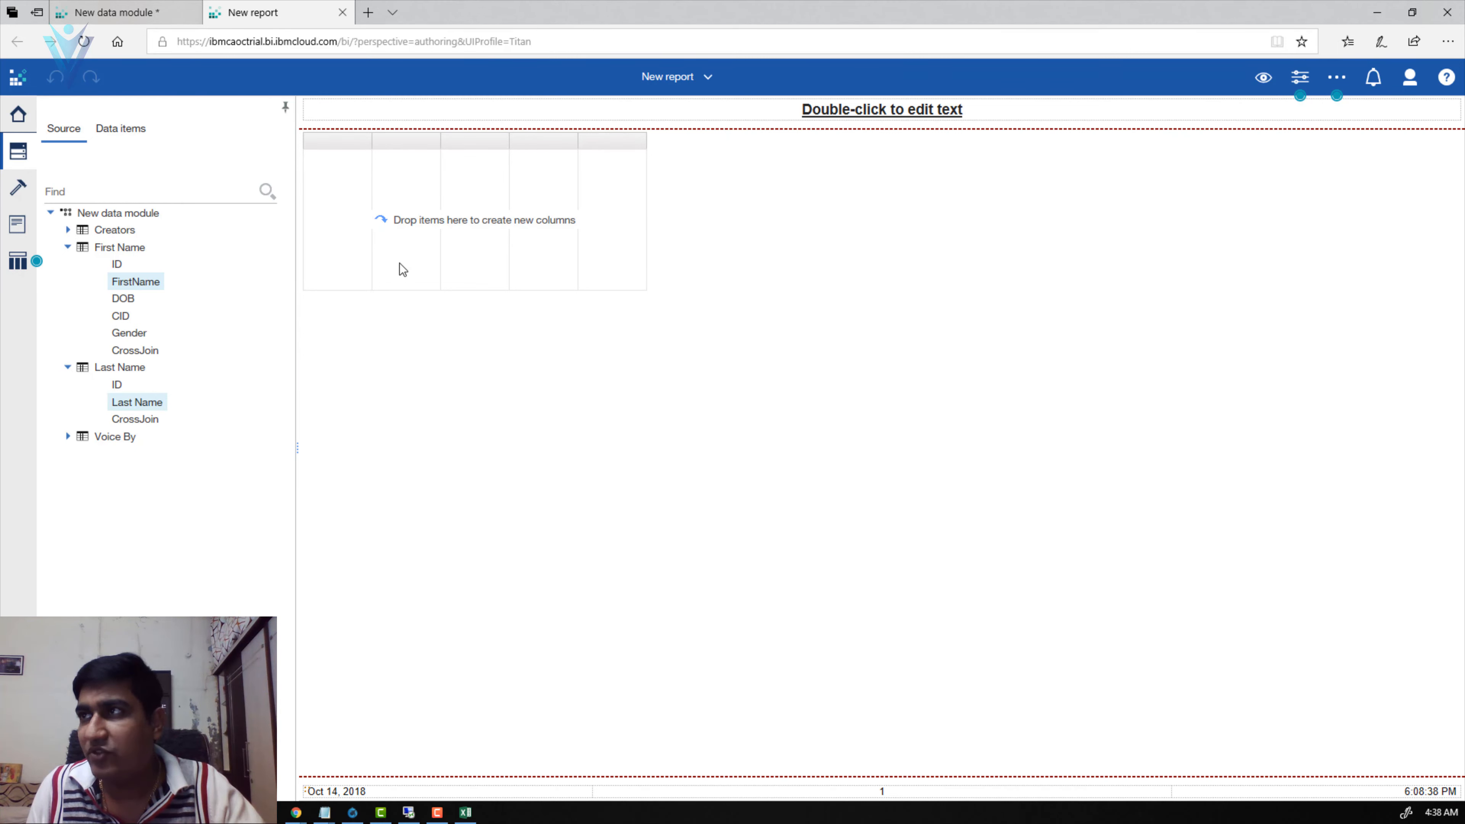
left_click_drag(400, 264, 424, 246)
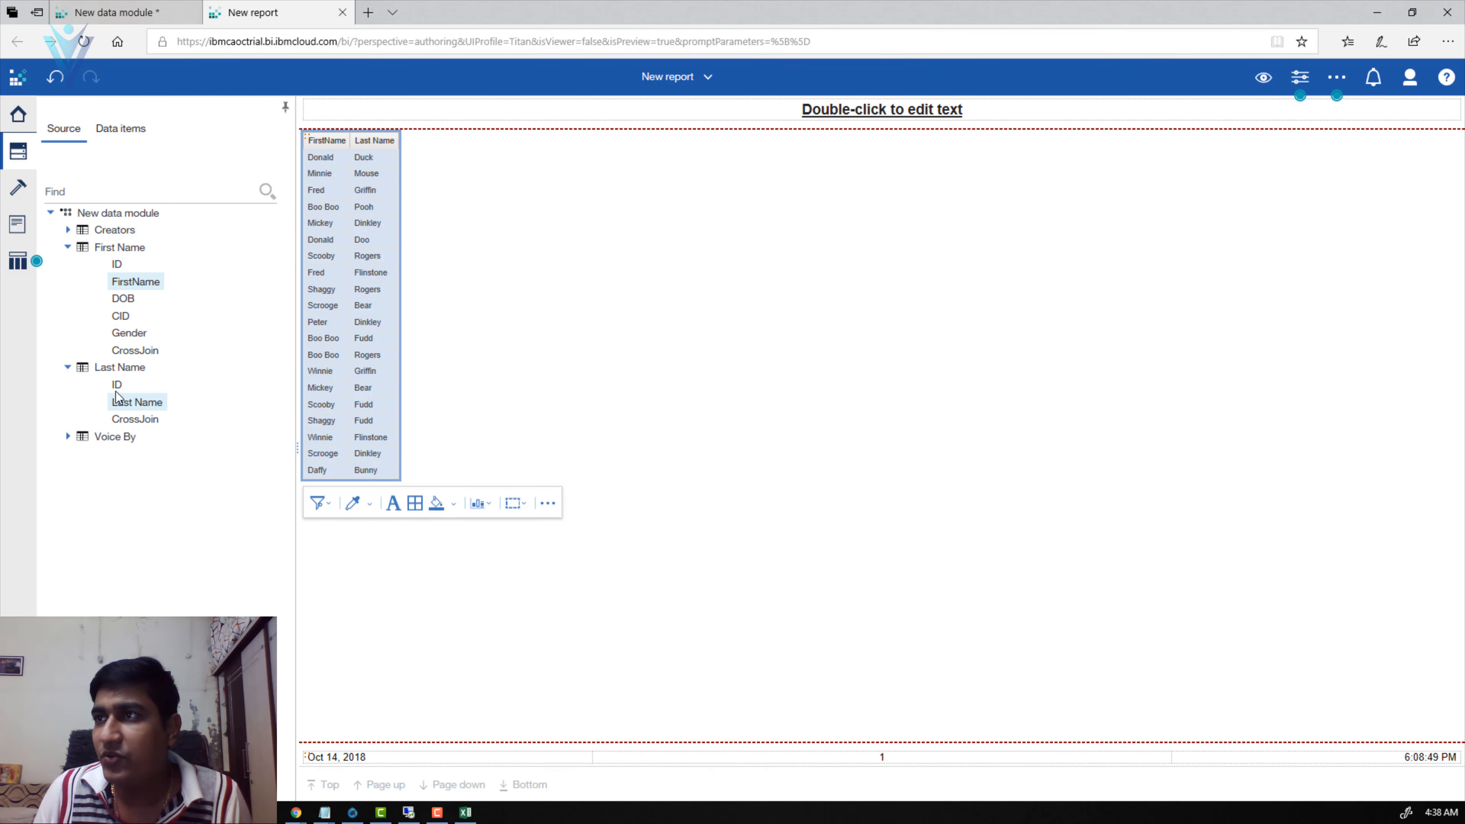
left_click_drag(118, 384, 317, 231)
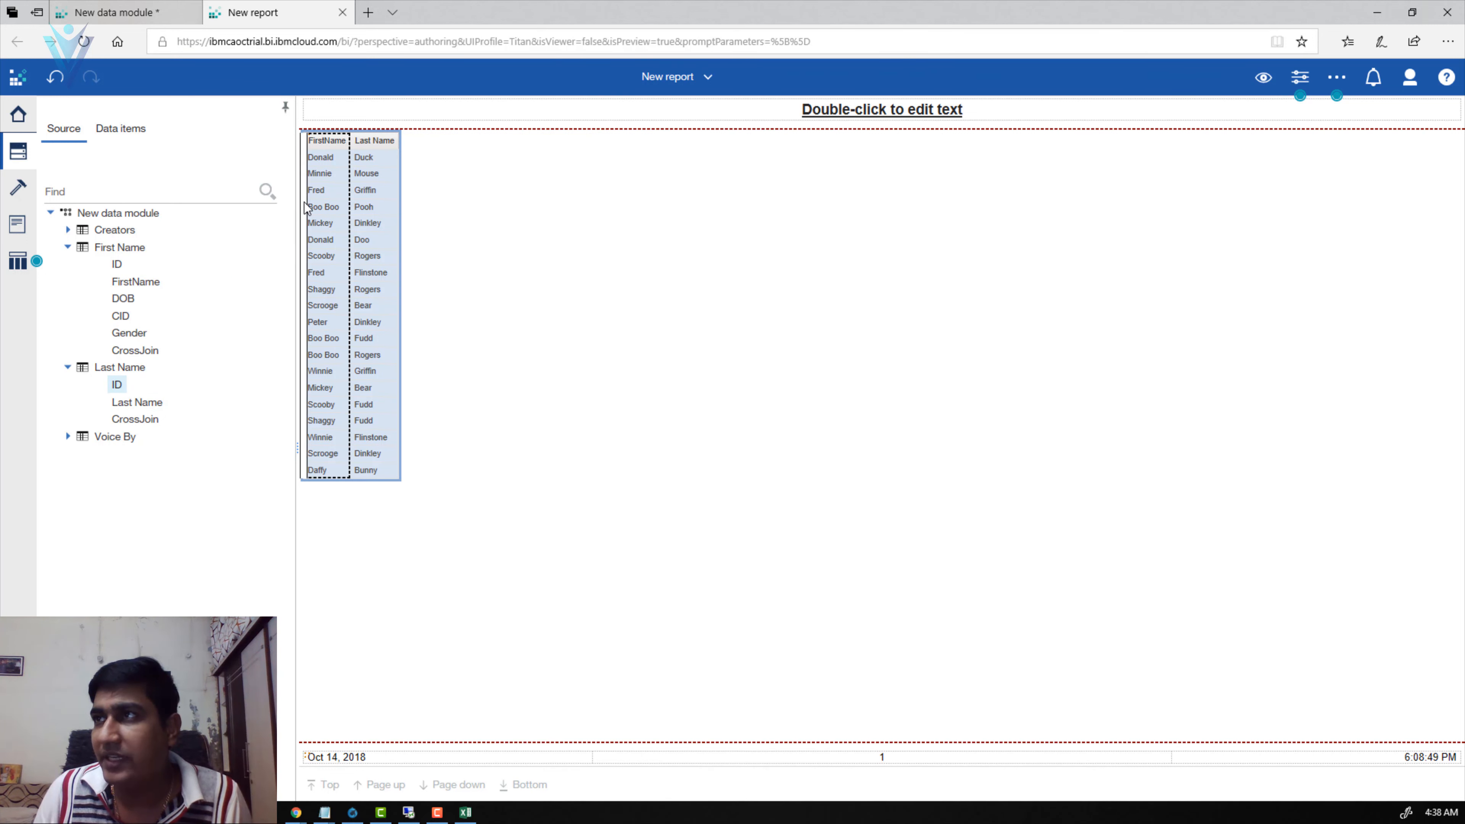